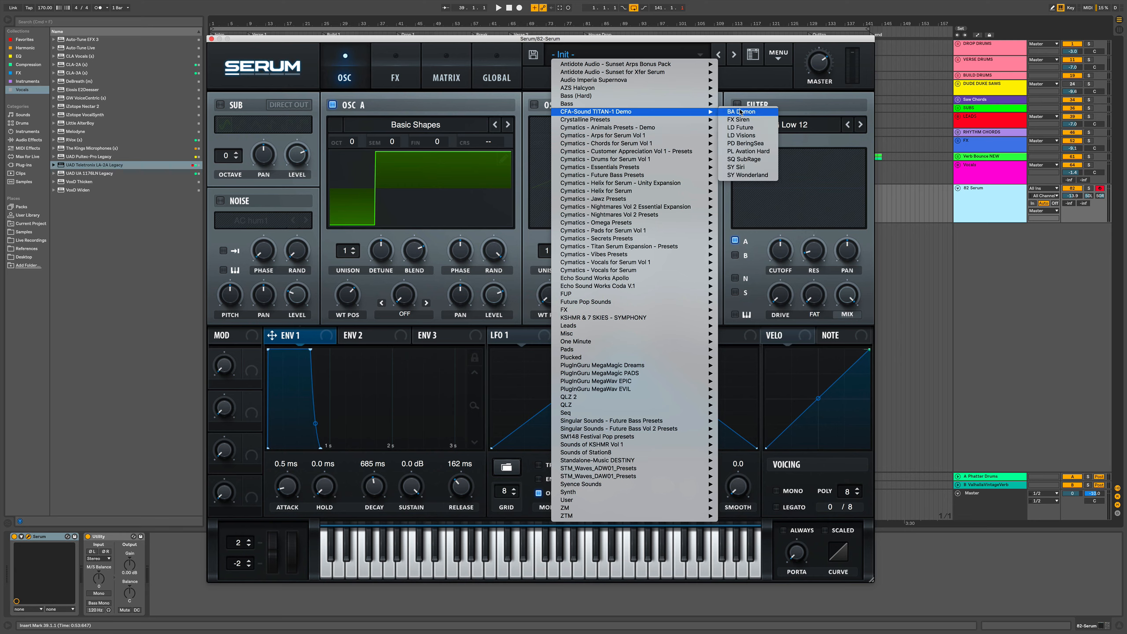
- Load the BA Demon preset from CFA-Sound TITAN-1 Demo and compare its Env 1 and Env 2 shapes
click(740, 112)
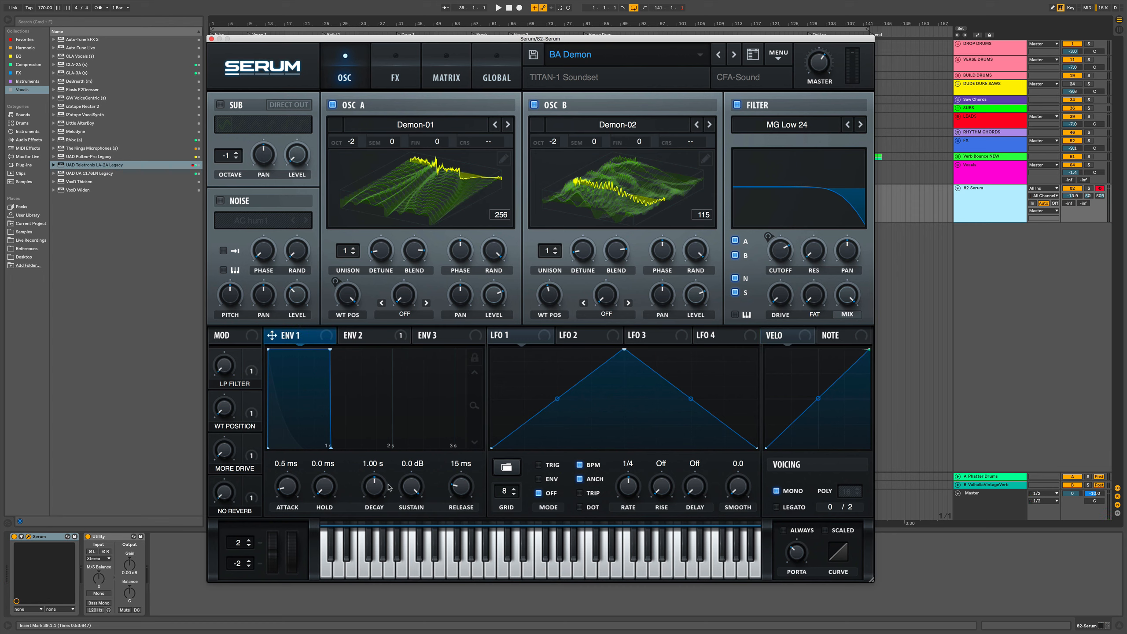
click(379, 336)
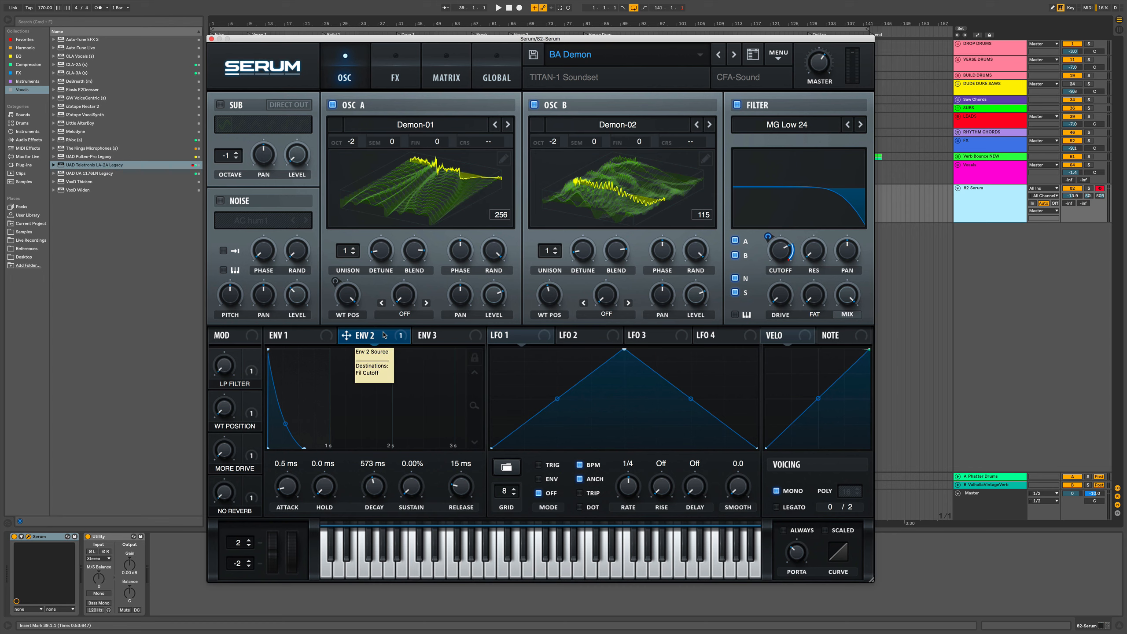
click(296, 333)
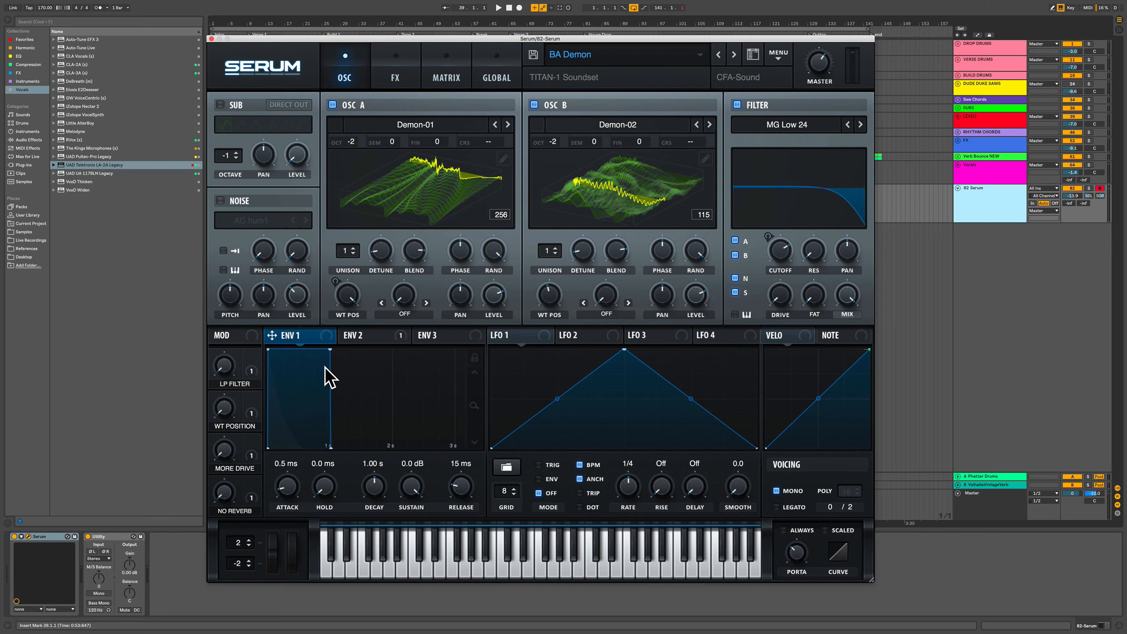
click(368, 340)
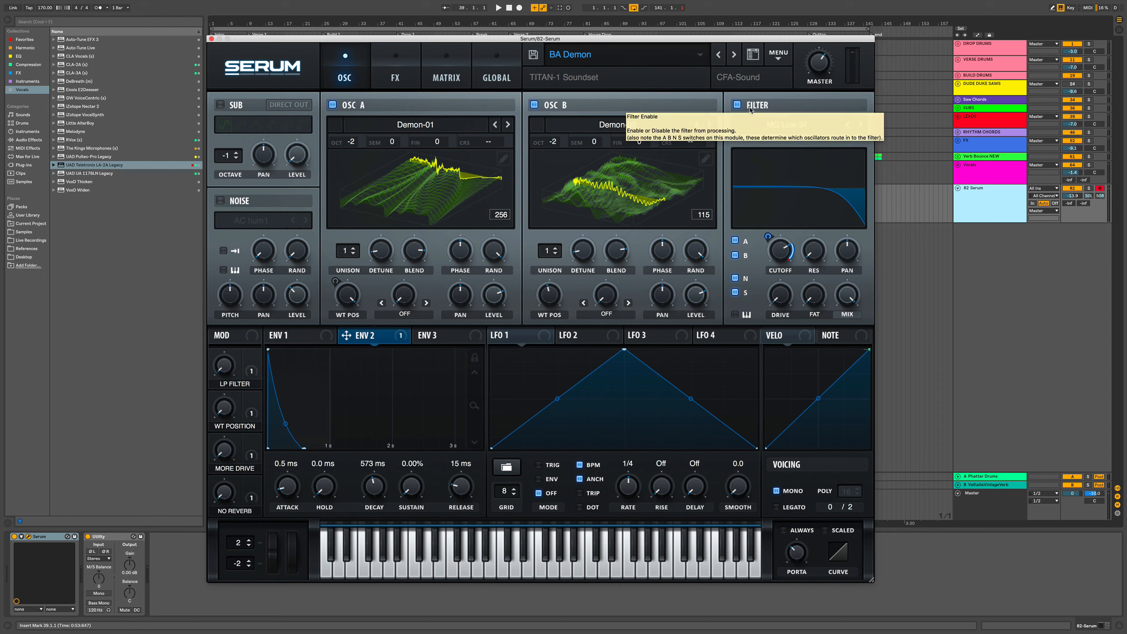
click(284, 337)
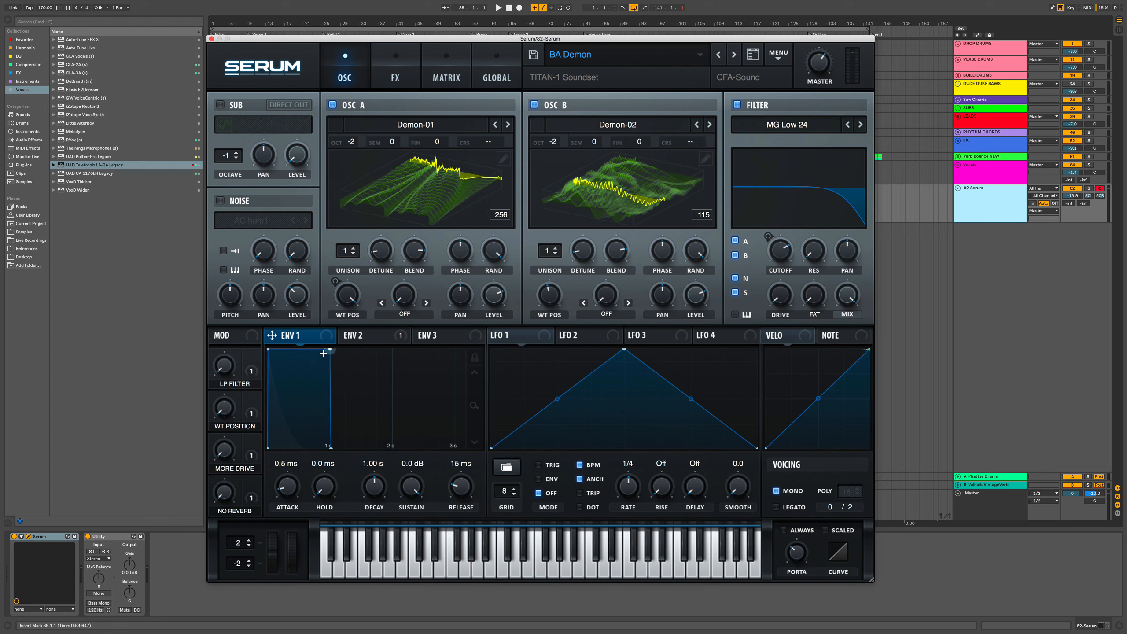
click(346, 339)
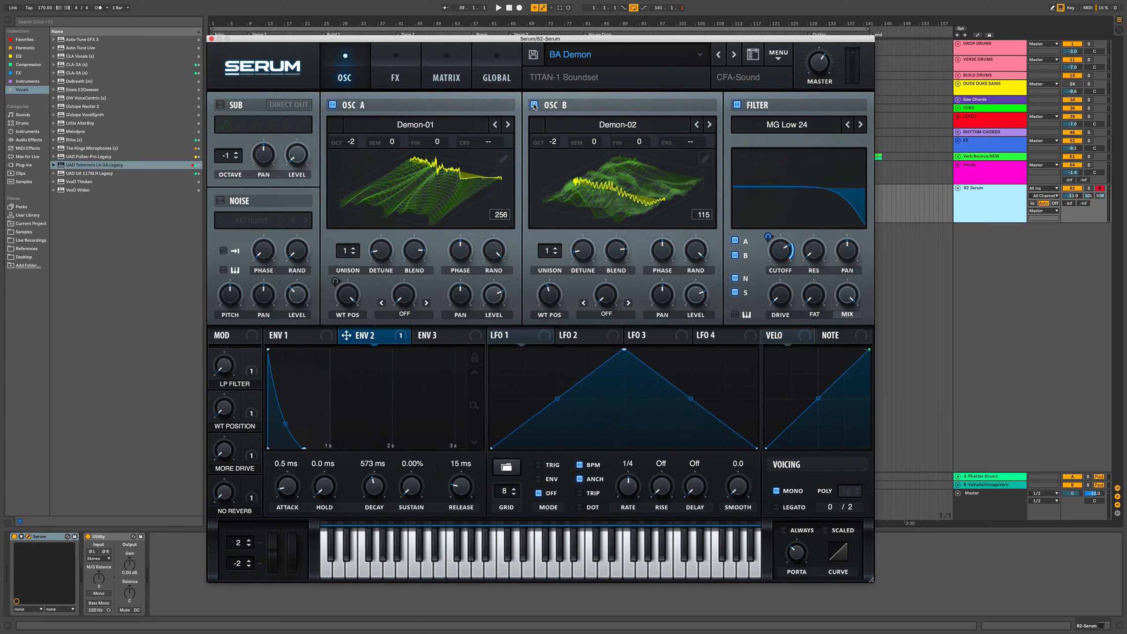
- Switch both oscillators' wavetable displays to the 2D waveform view and look through the preset's effects rack
click(550, 182)
click(438, 184)
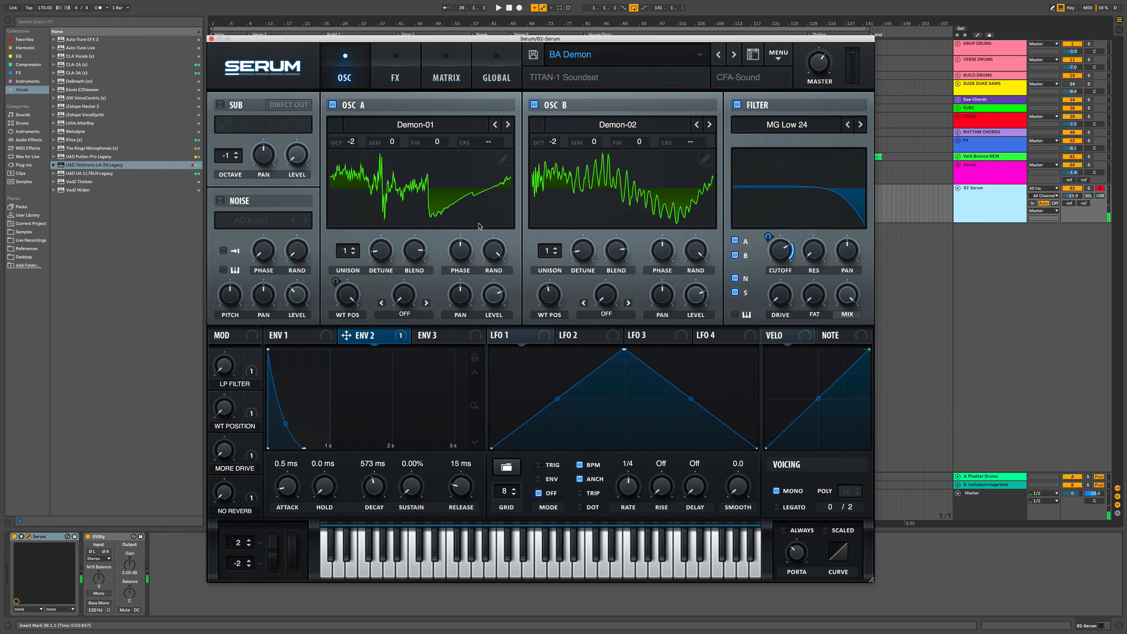
click(399, 60)
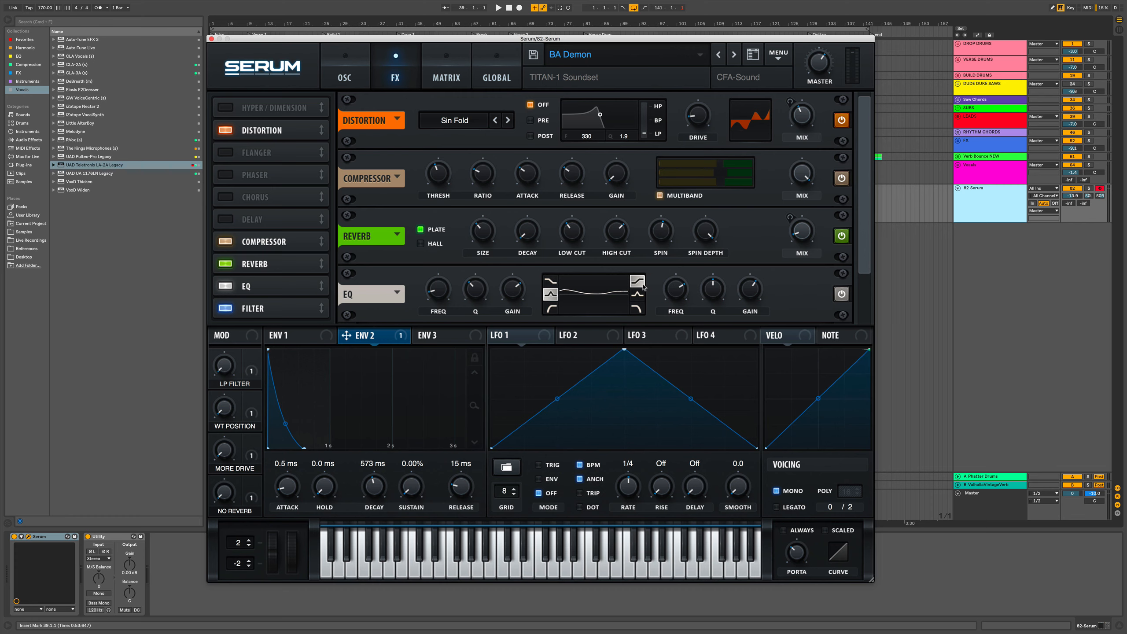
scroll(579, 281, down, 3)
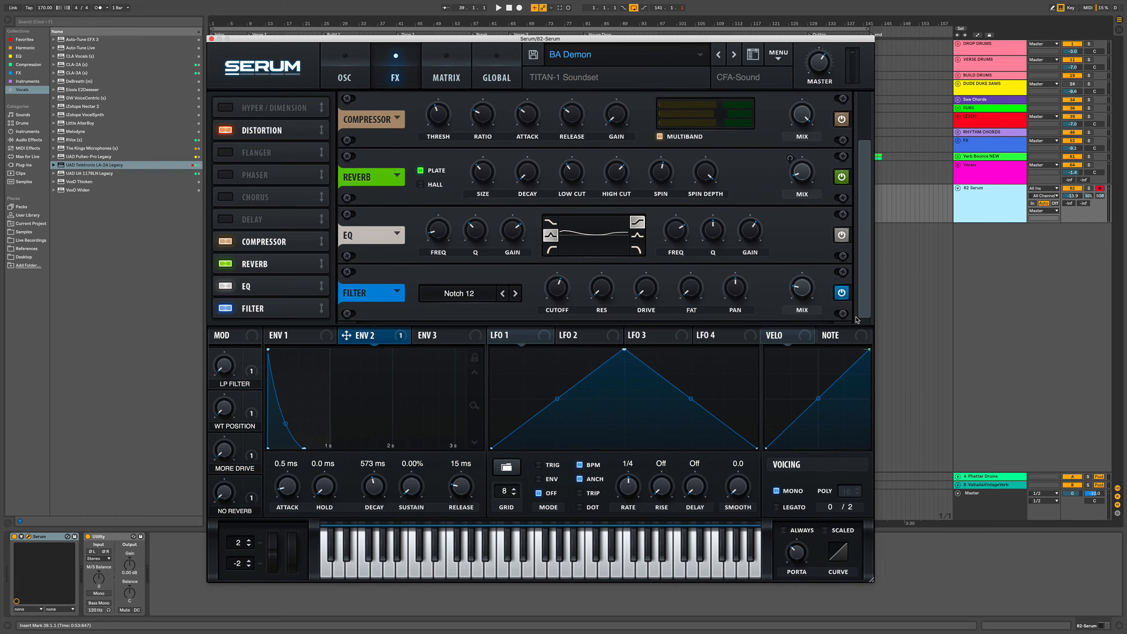
click(351, 56)
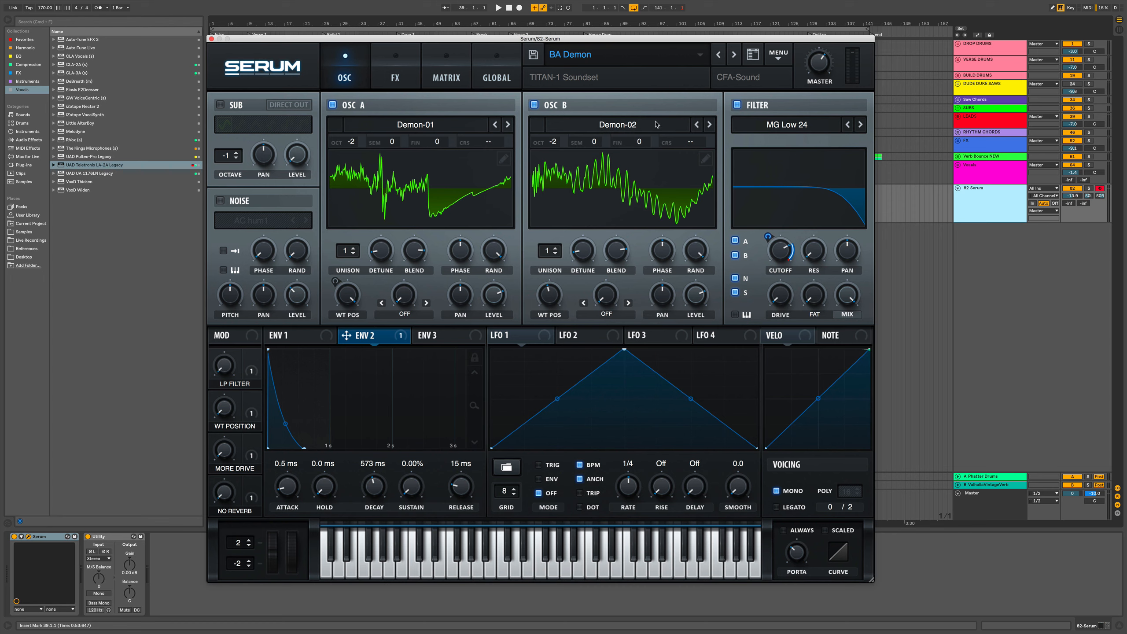
- Load the Evolution wavetable from the Digital category into oscillator B and turn off oscillator A
click(616, 128)
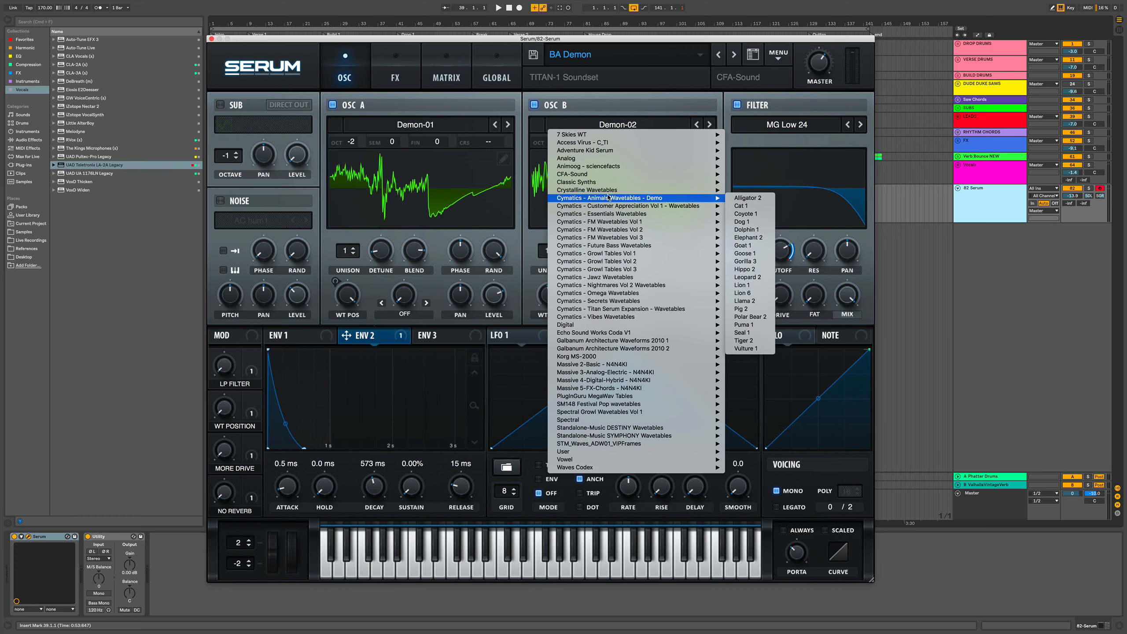
mouse_move(608, 192)
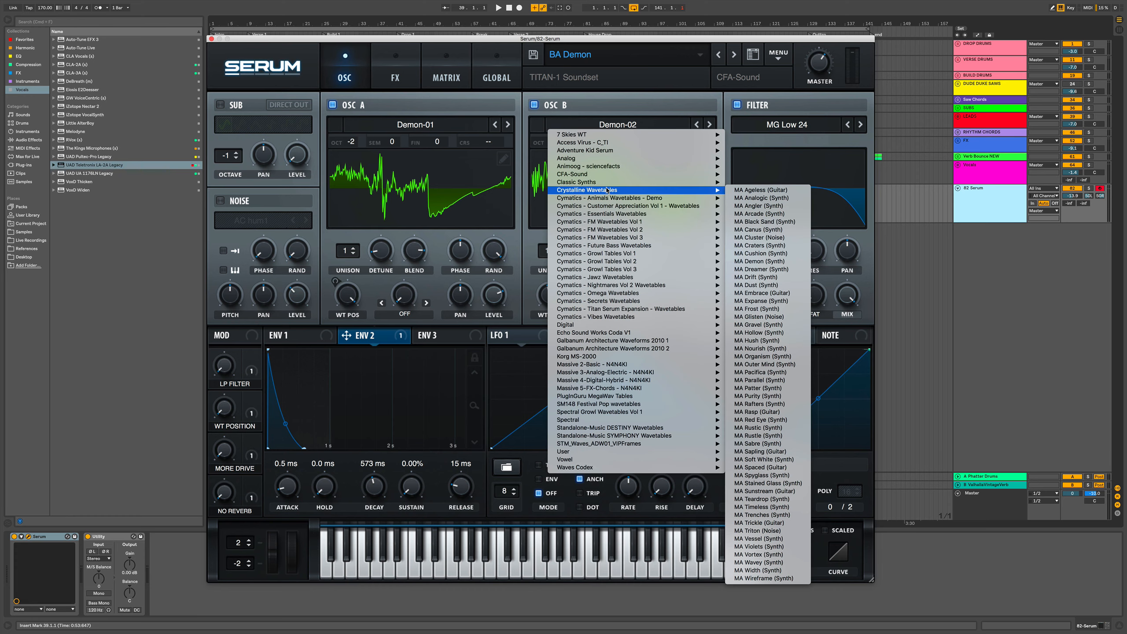
mouse_move(620, 328)
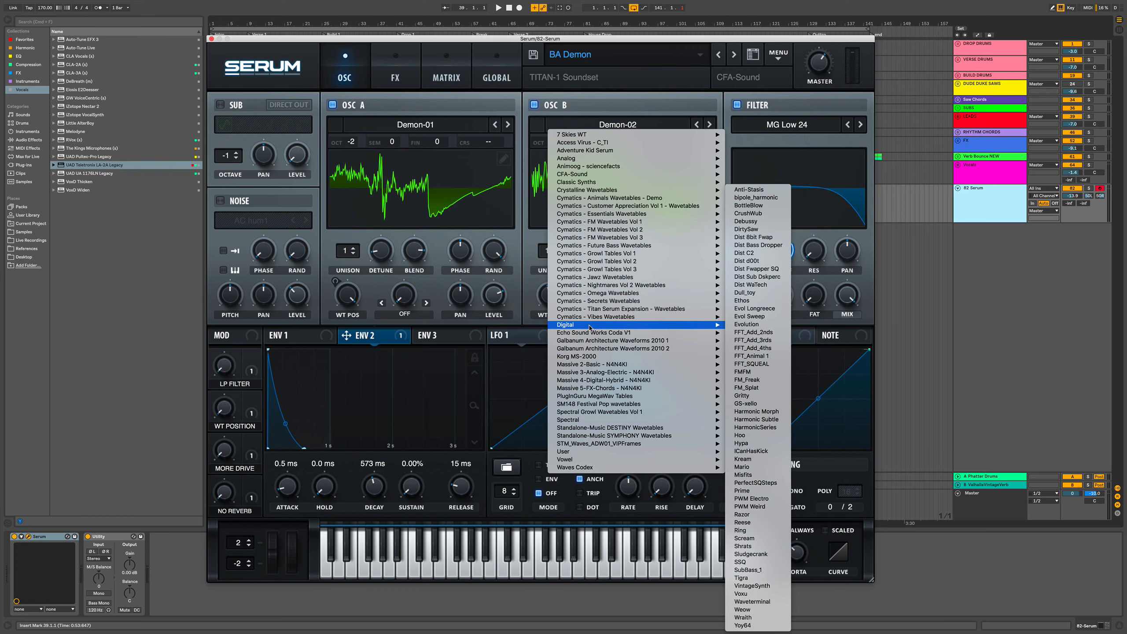
click(749, 325)
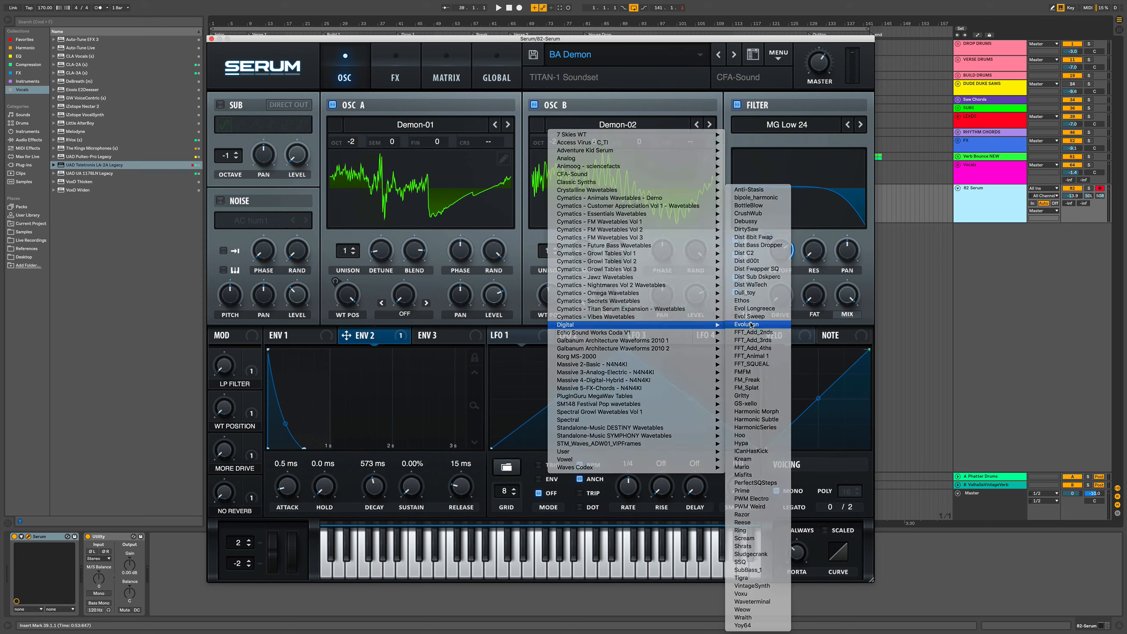
click(333, 105)
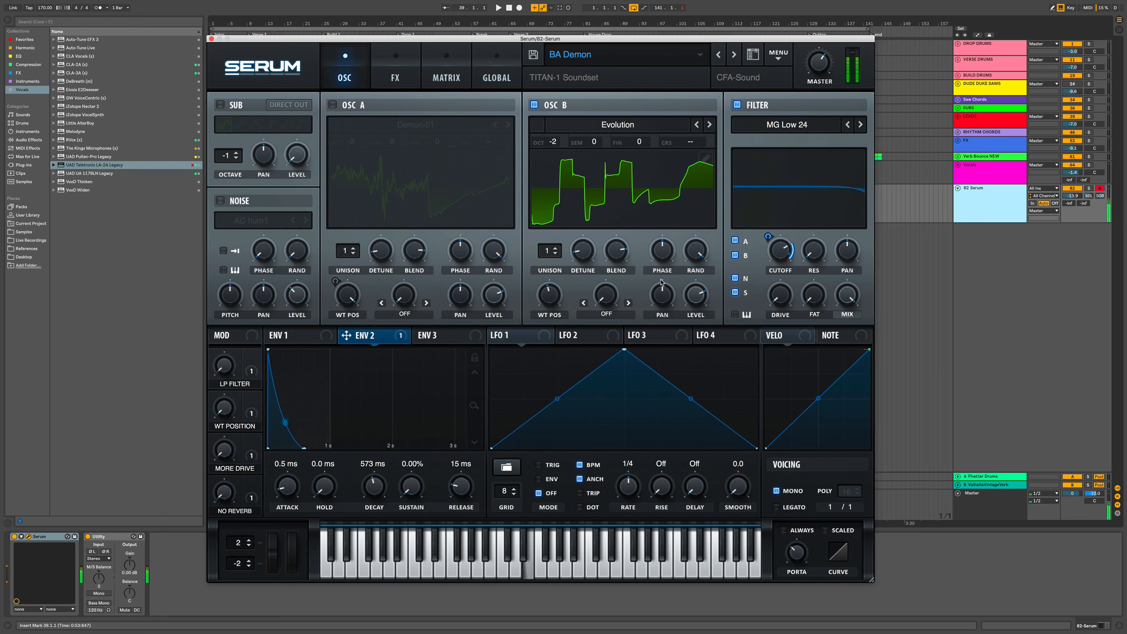
- Sweep oscillator B's wavetable position up and back down while a note plays
mouse_move(554, 293)
scroll(554, 293, up, 10)
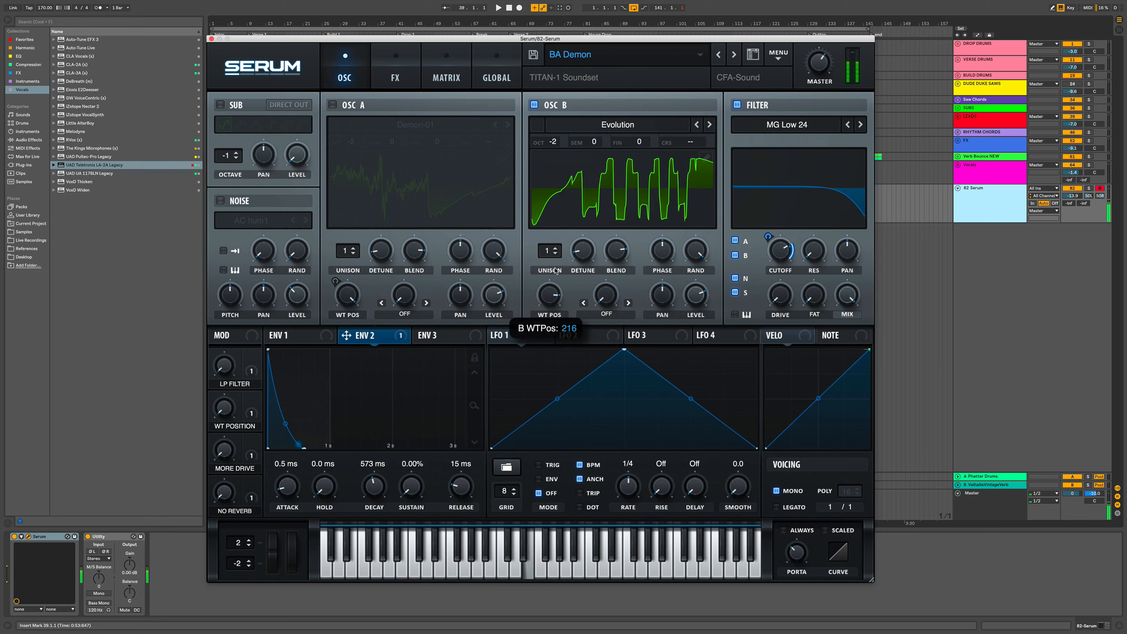
scroll(554, 293, down, 15)
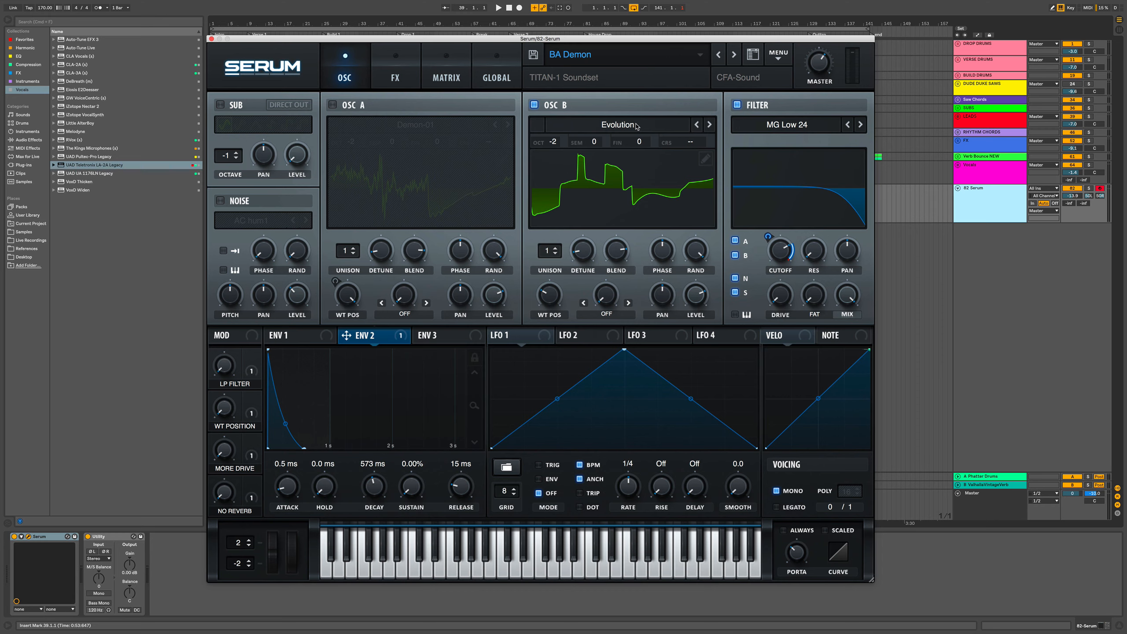
- Look over the wavetable categories and the warp modes available for oscillator B
click(637, 126)
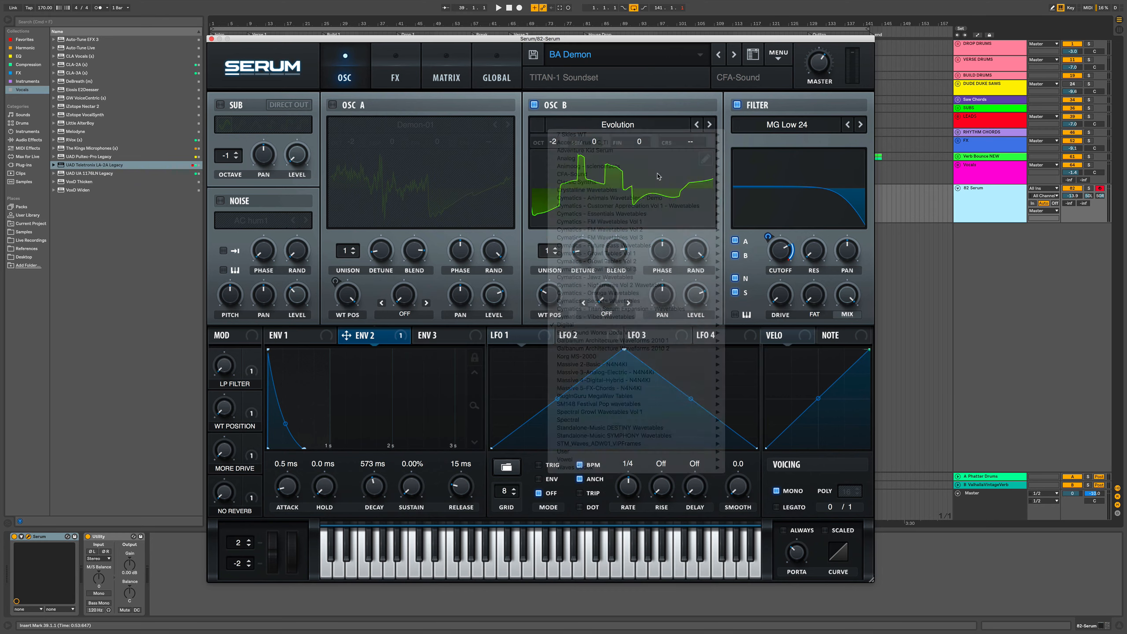
click(608, 314)
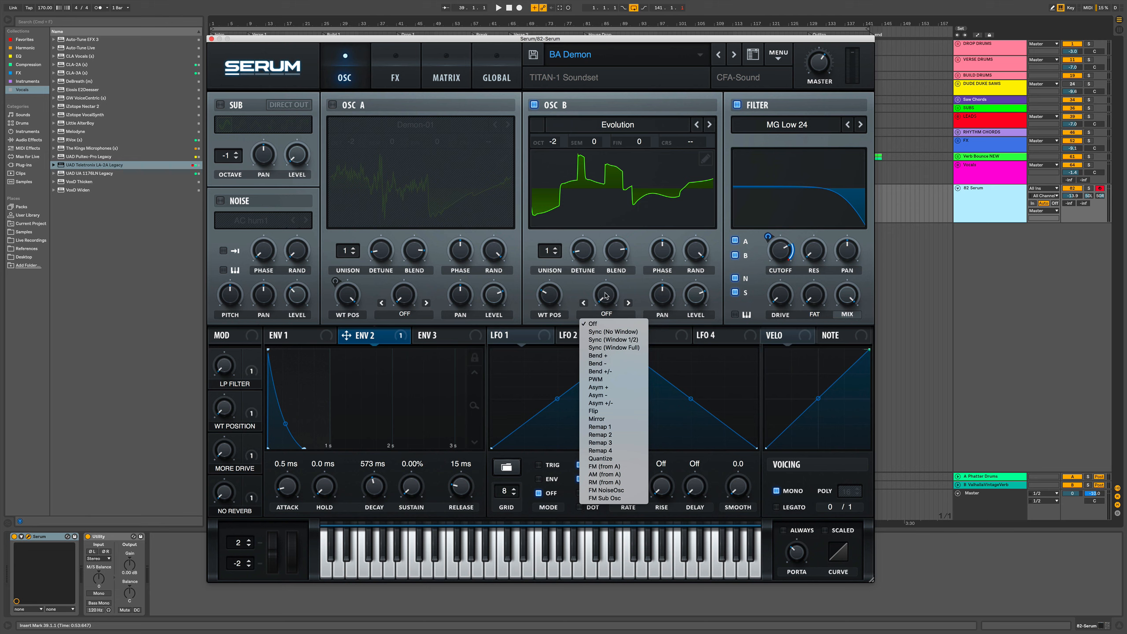
click(583, 292)
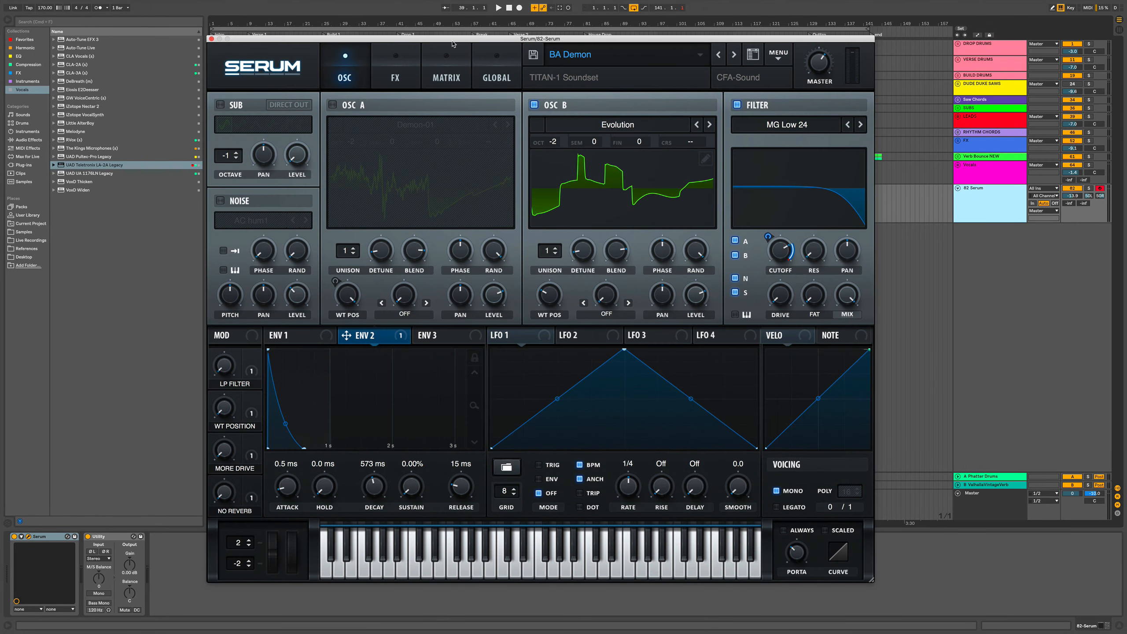
- Compare the sound with the effects rack's compressor bypassed and enabled, and close the synth window
drag(453, 44, 461, 48)
click(417, 70)
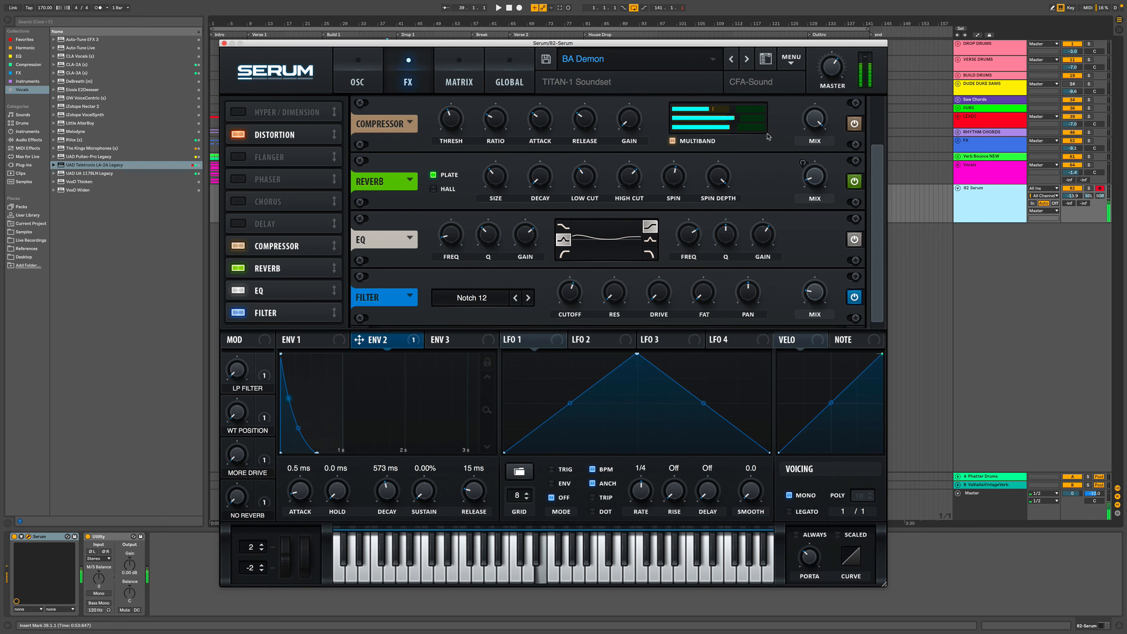
click(854, 125)
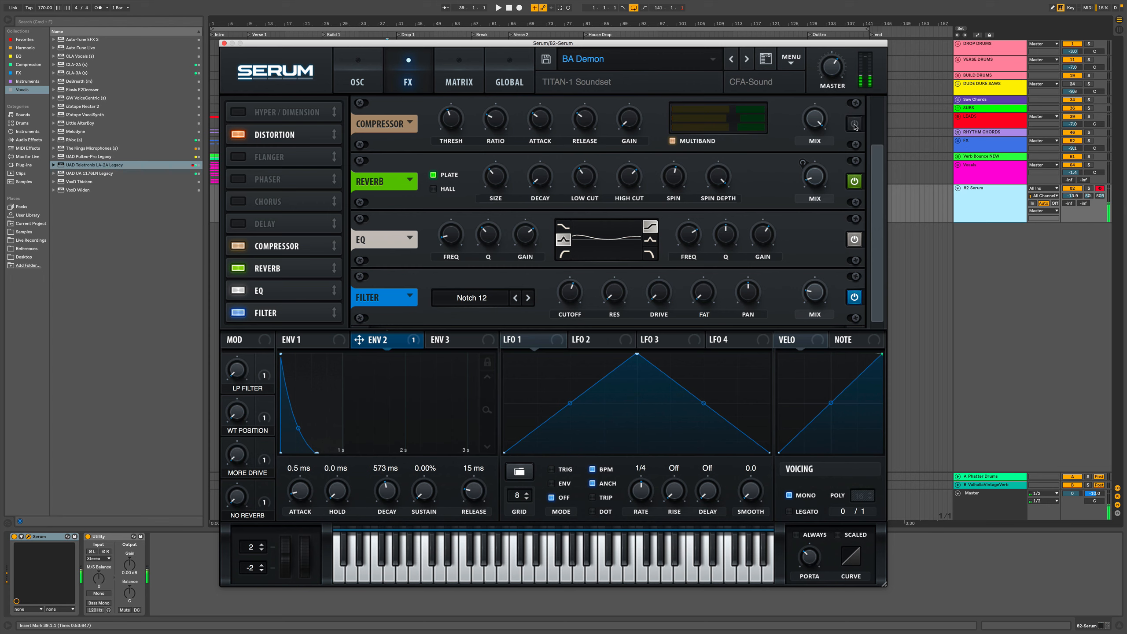
click(855, 126)
mouse_move(736, 112)
mouse_down()
mouse_move(719, 111)
mouse_move(752, 113)
mouse_move(697, 114)
mouse_move(753, 118)
mouse_move(746, 114)
mouse_up()
drag(504, 43, 508, 42)
click(227, 43)
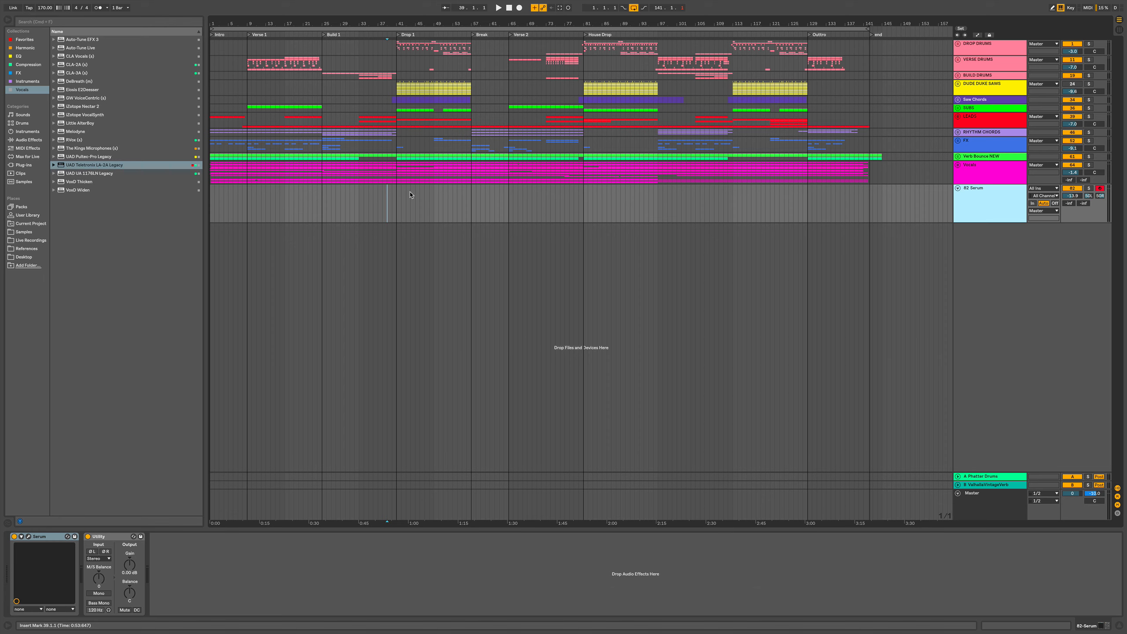
- Play the arrangement from bar 24, shortly before Build 1
click(319, 203)
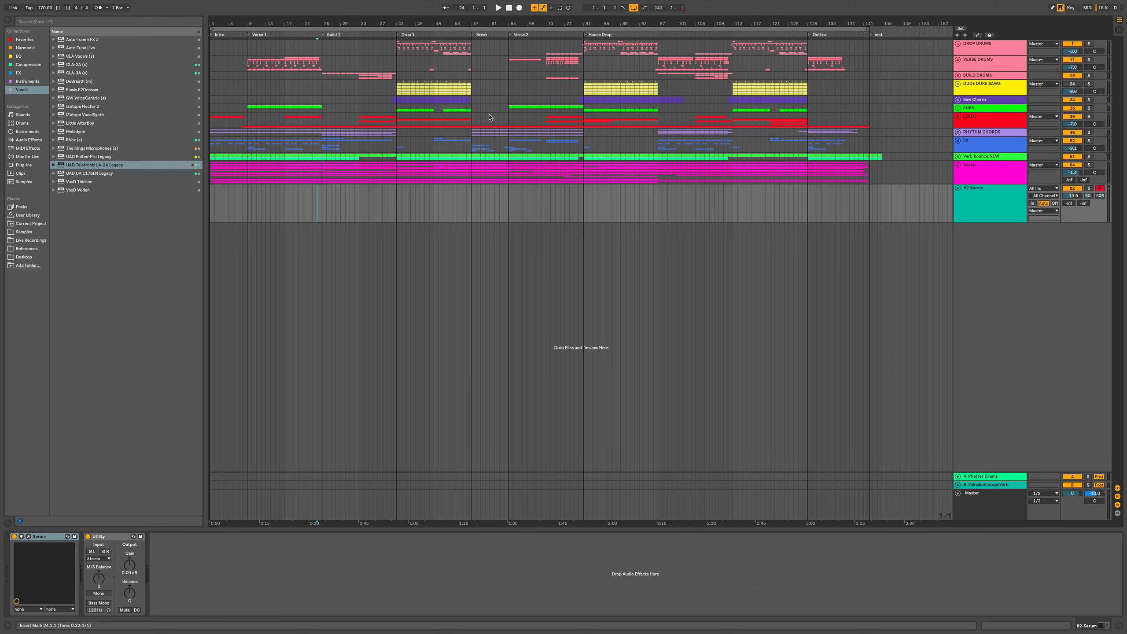
key(space)
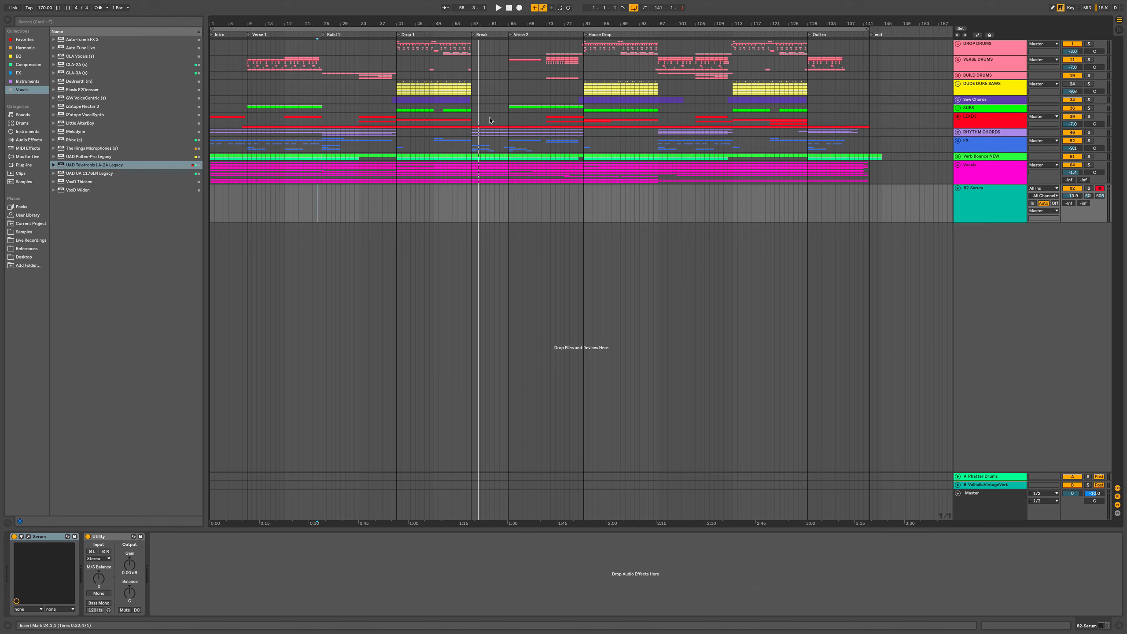
- Inspect the NEW SAWS audio inside the Saw Chords group around Drop 1 and fold the group again
click(395, 92)
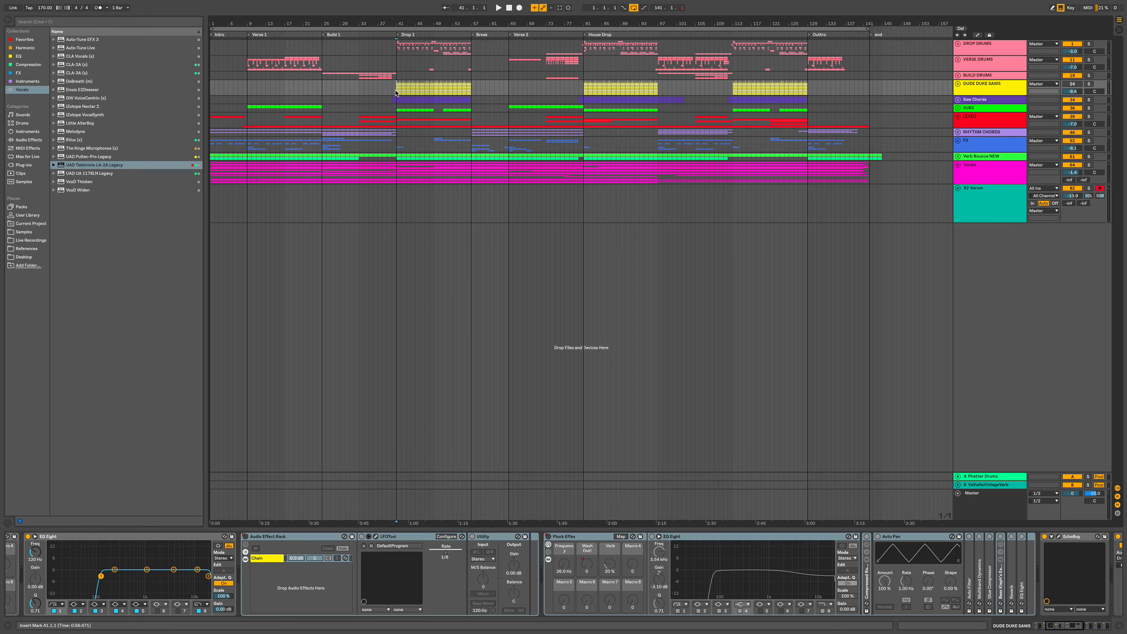
click(957, 100)
key(plus)
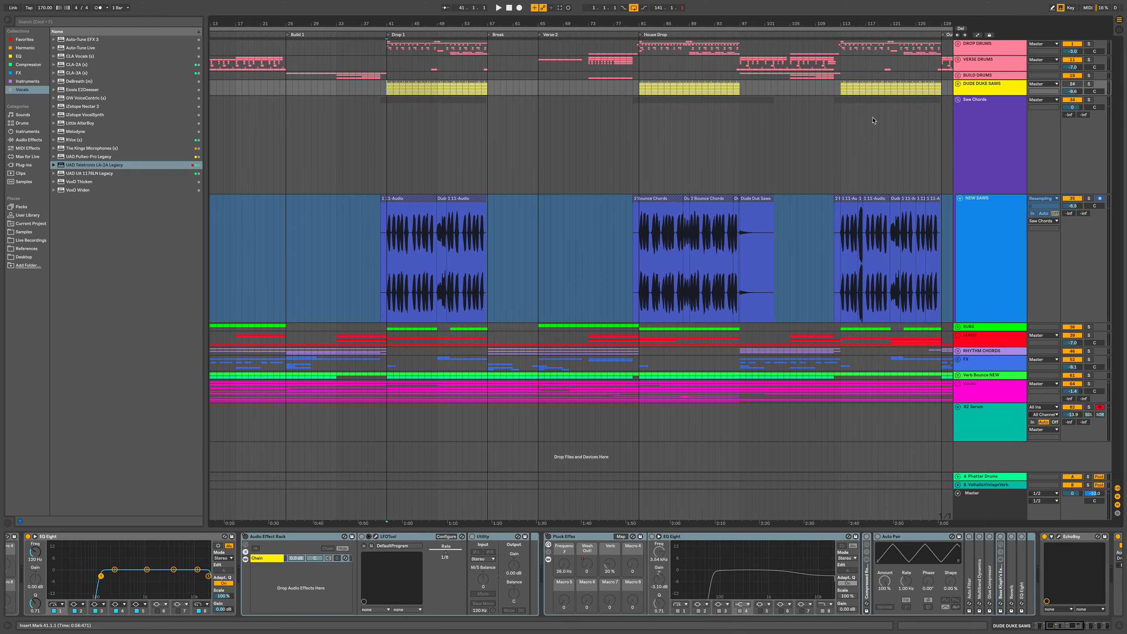
click(958, 100)
click(976, 102)
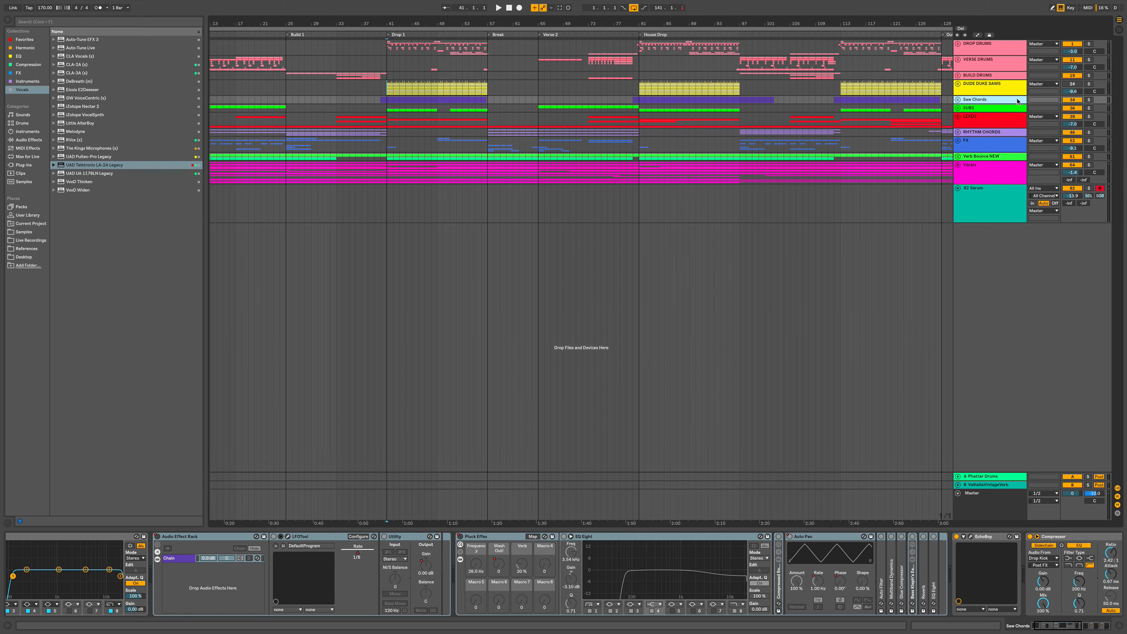
- Solo the DUDE DUKE SAWS group, unfold its tracks and play them from the start of Drop 1 at bar 41
click(979, 86)
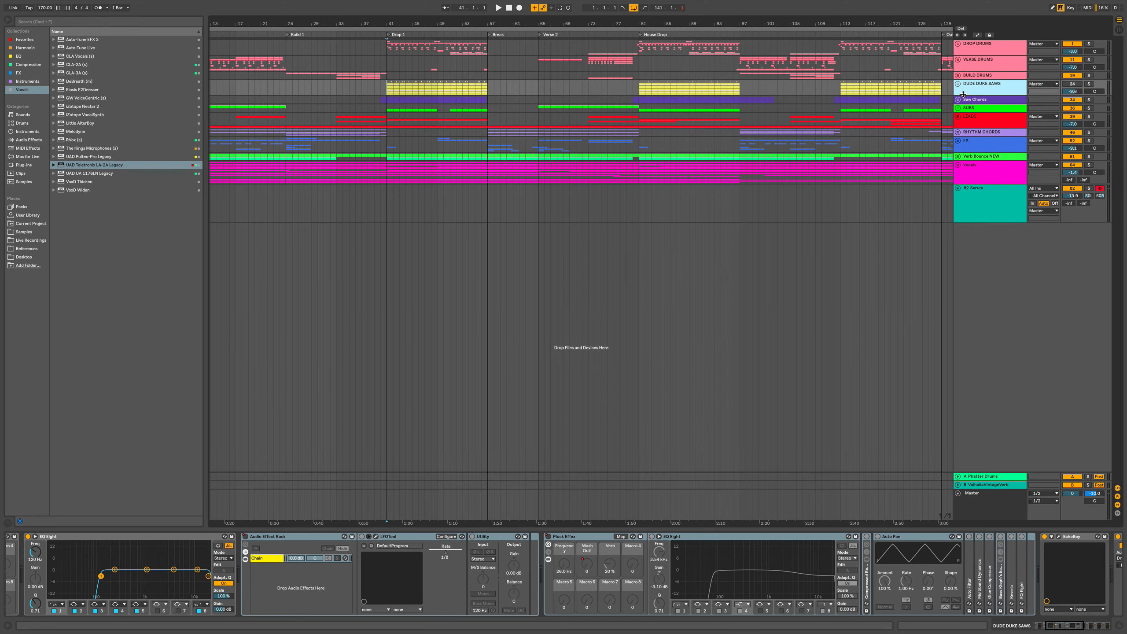
click(1075, 85)
click(1074, 100)
key(s)
click(958, 84)
click(394, 155)
key(space)
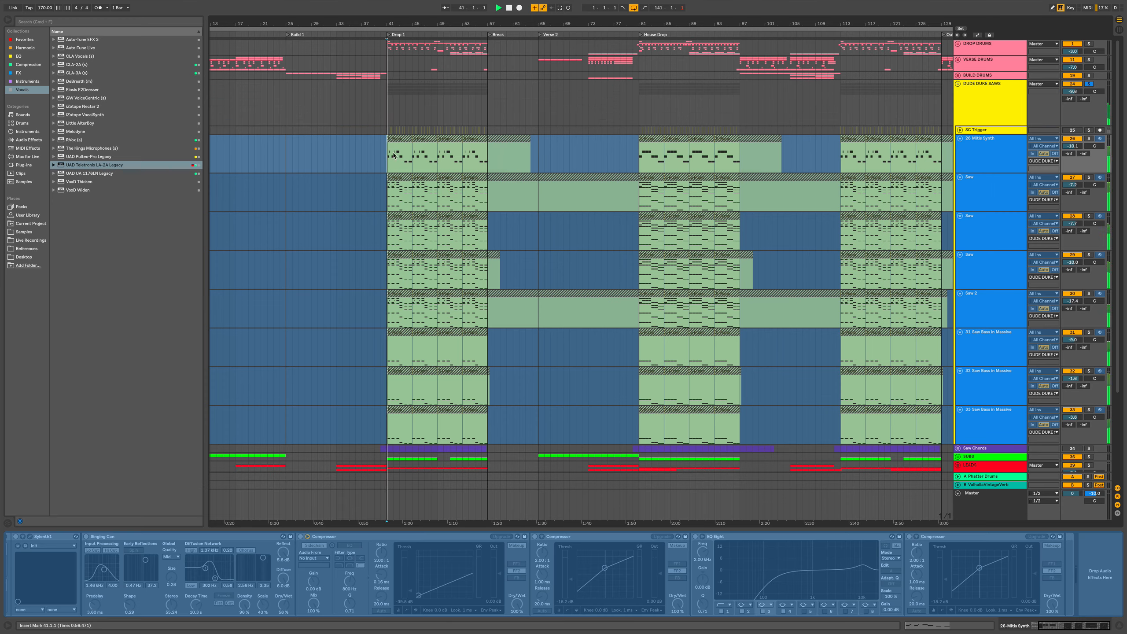
- Examine the layered synth and saw MIDI clips in Drop 1 and select the 26-Mitis Synth track
drag(390, 23, 390, 129)
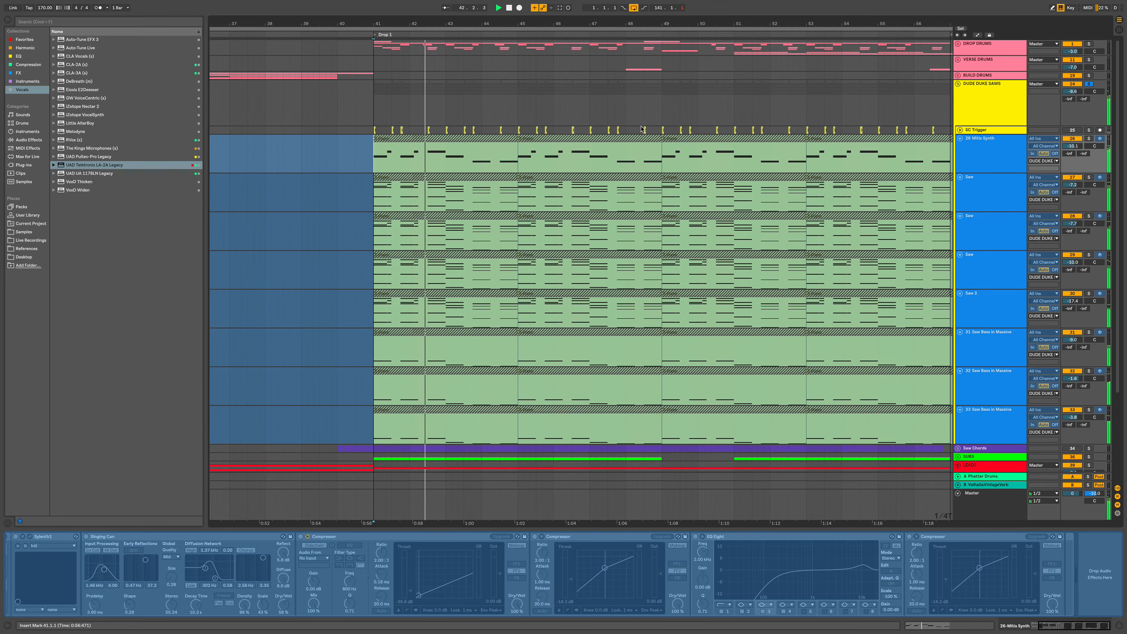
scroll(642, 129, down, 2)
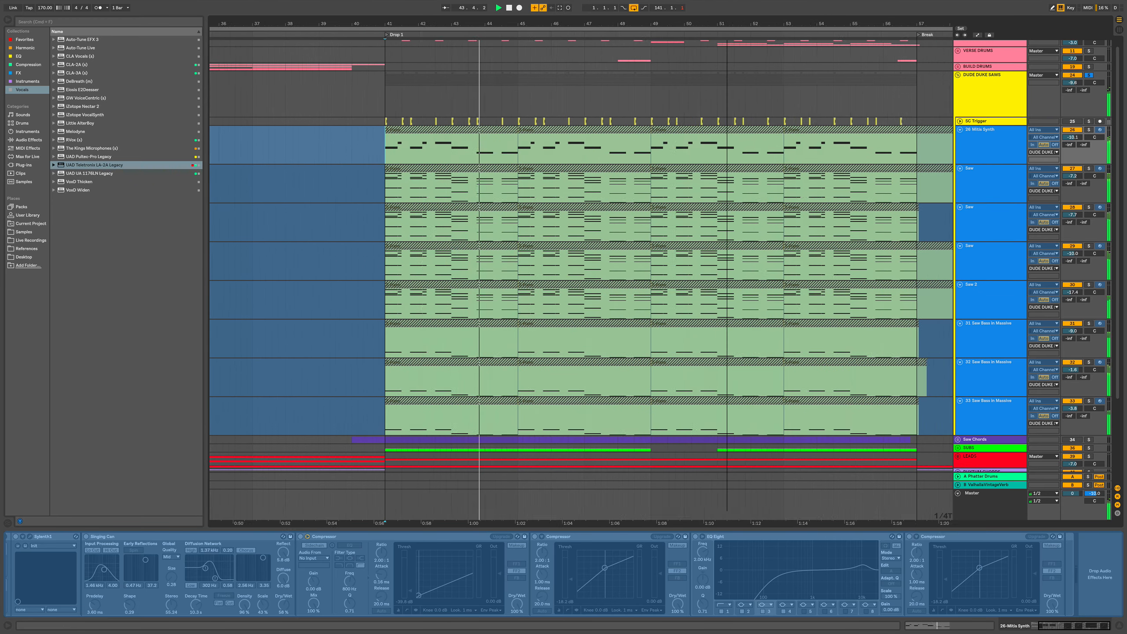
drag(727, 23, 727, 9)
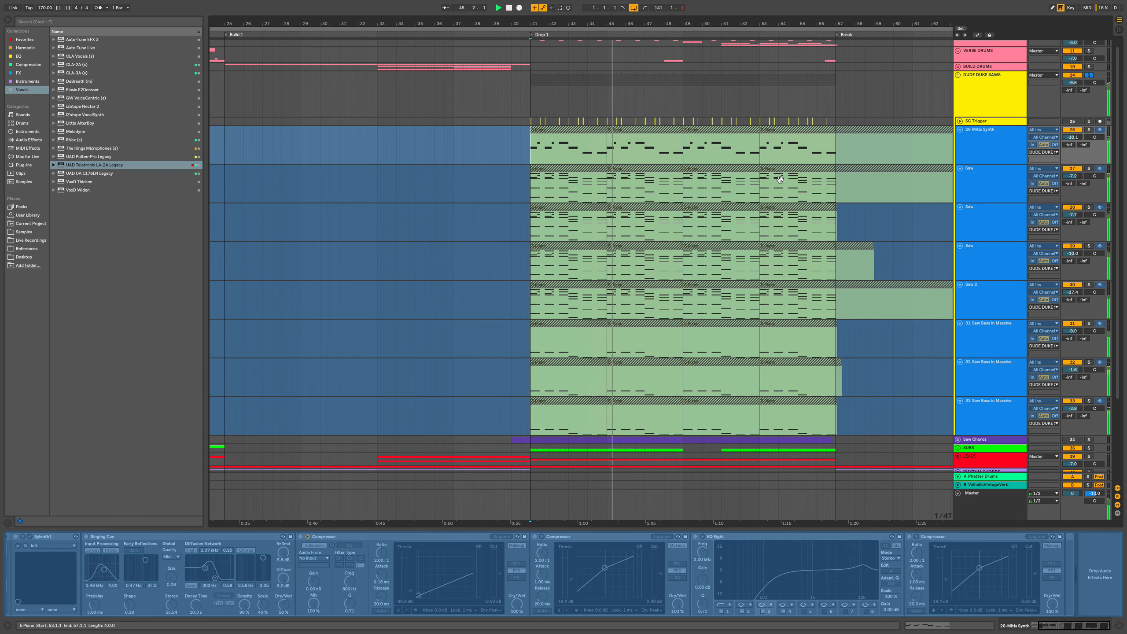
scroll(779, 179, right, 5)
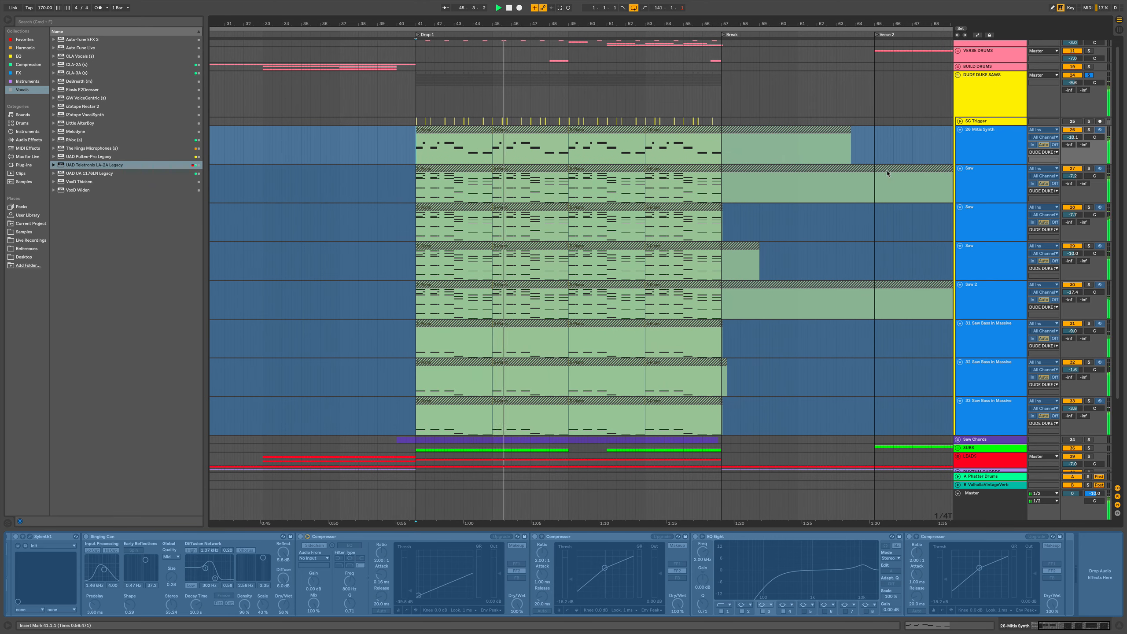
click(1001, 144)
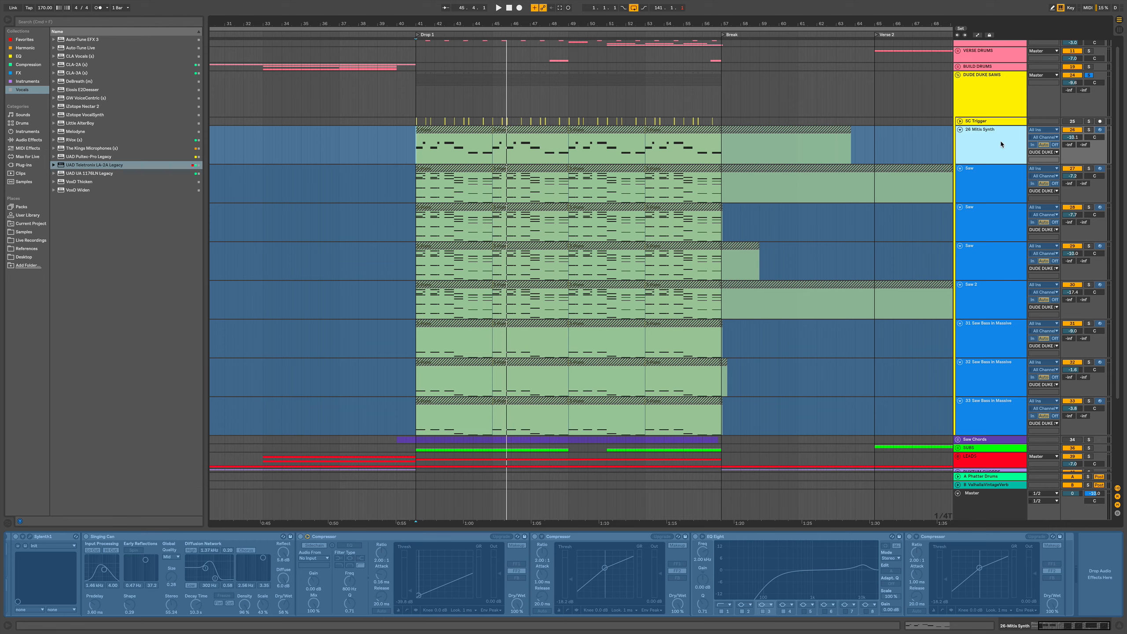
- Inspect the device chains of the Saw, Saw 2 and Saw Bass in Massive tracks one after another
click(995, 177)
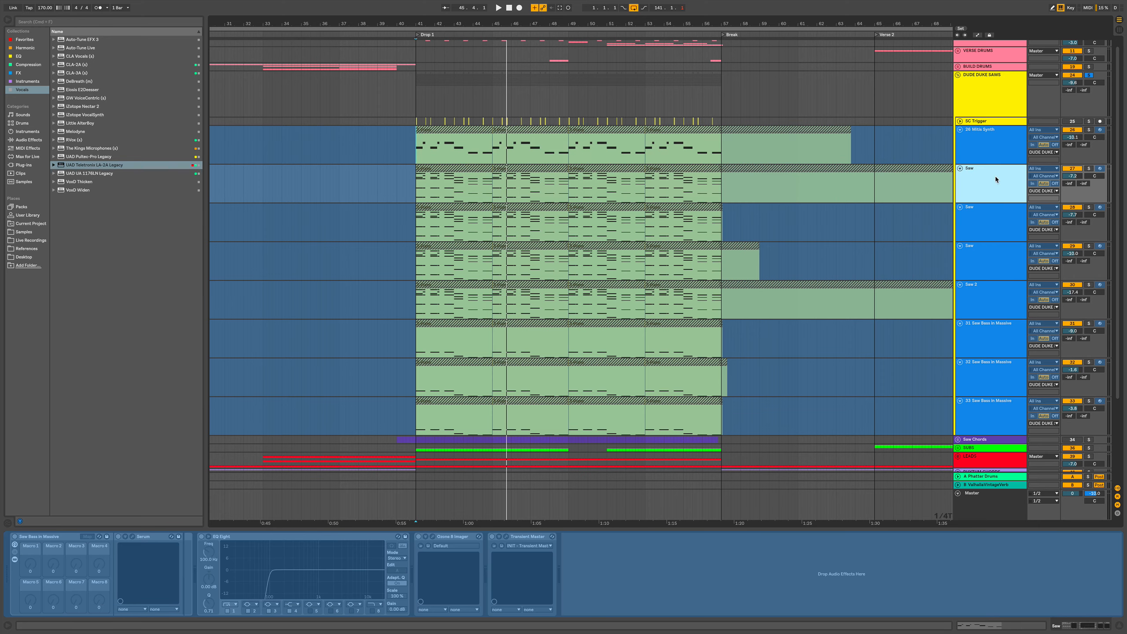
click(995, 222)
click(995, 261)
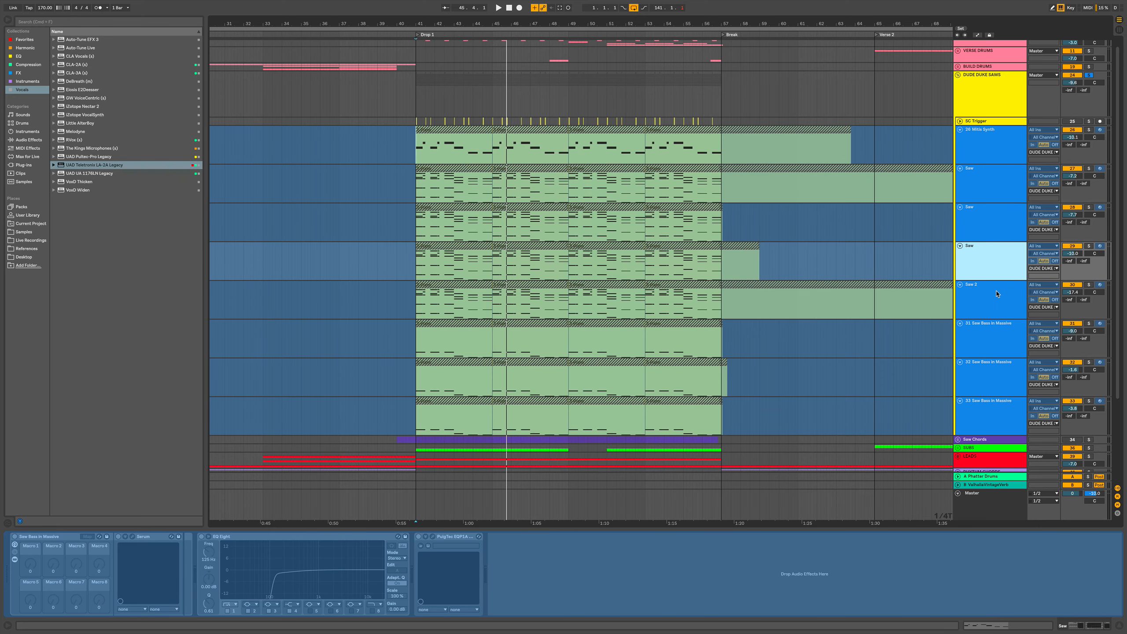
click(998, 302)
click(995, 336)
click(995, 374)
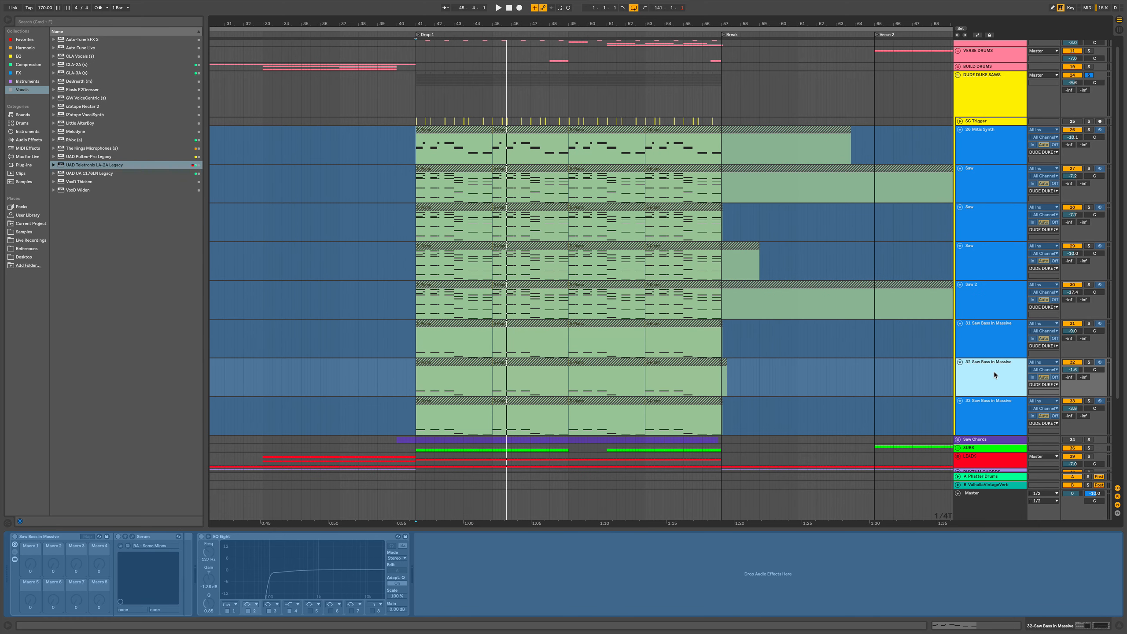
click(995, 412)
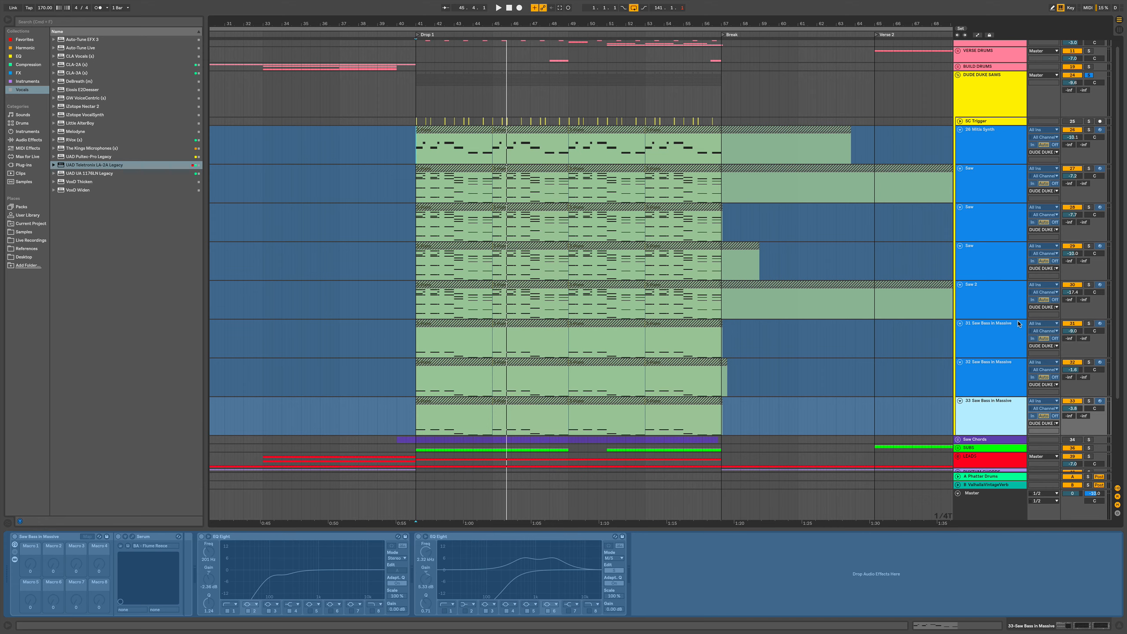
- Review the effects chain of the DUDE DUKE SAWS group and fold its Pluck Effex rack and Audio Effect Rack
click(976, 88)
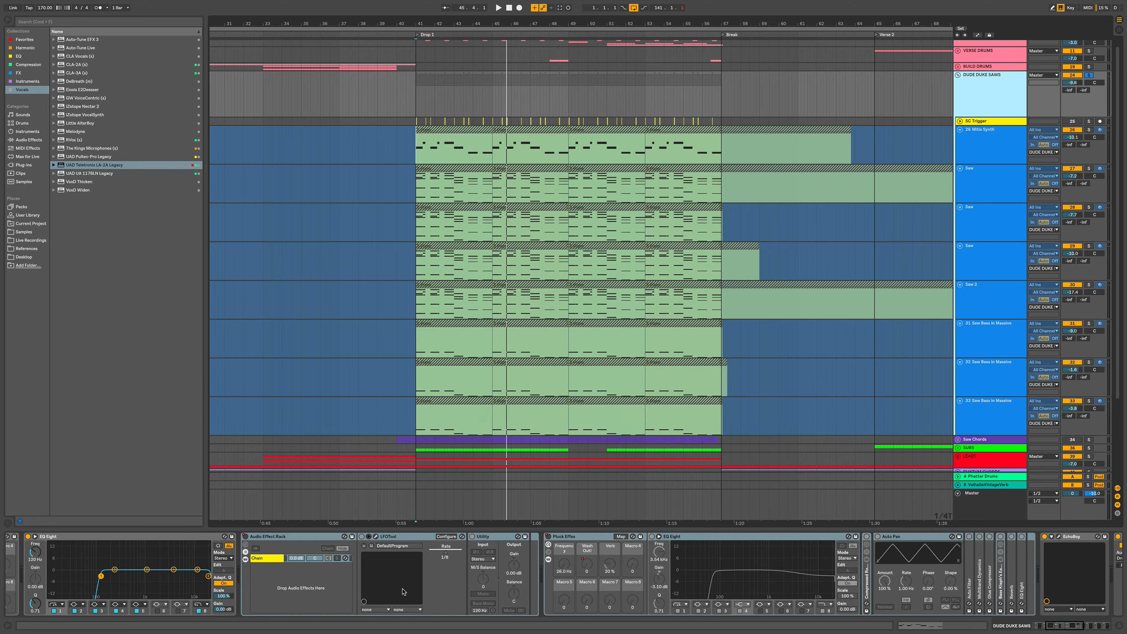
scroll(391, 597, left, 8)
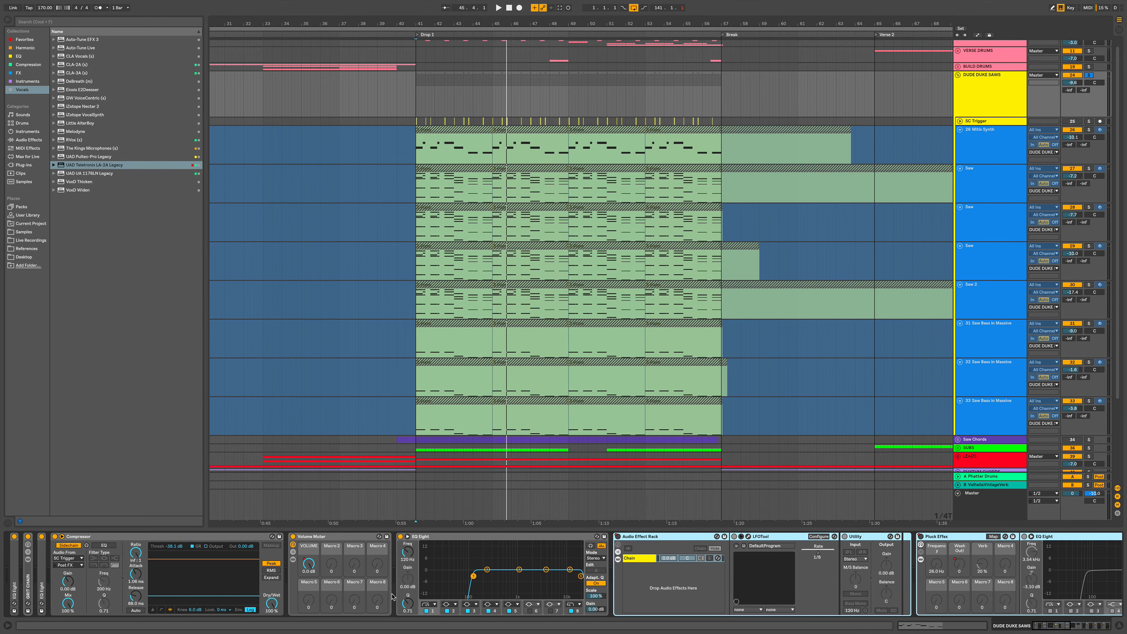
scroll(273, 573, right, 15)
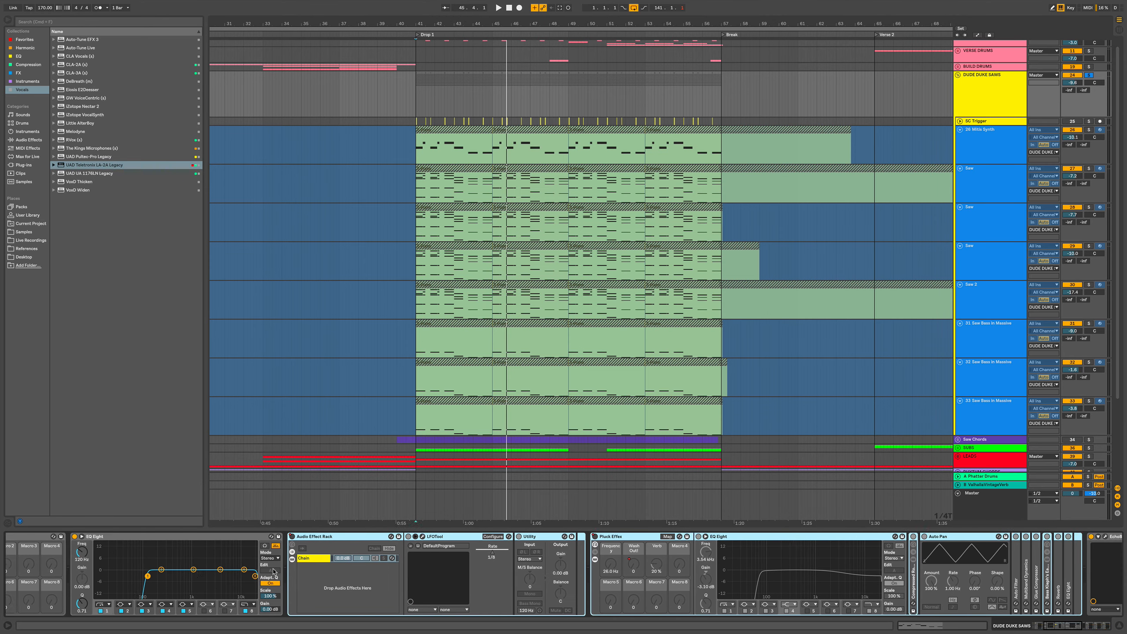
scroll(273, 573, left, 3)
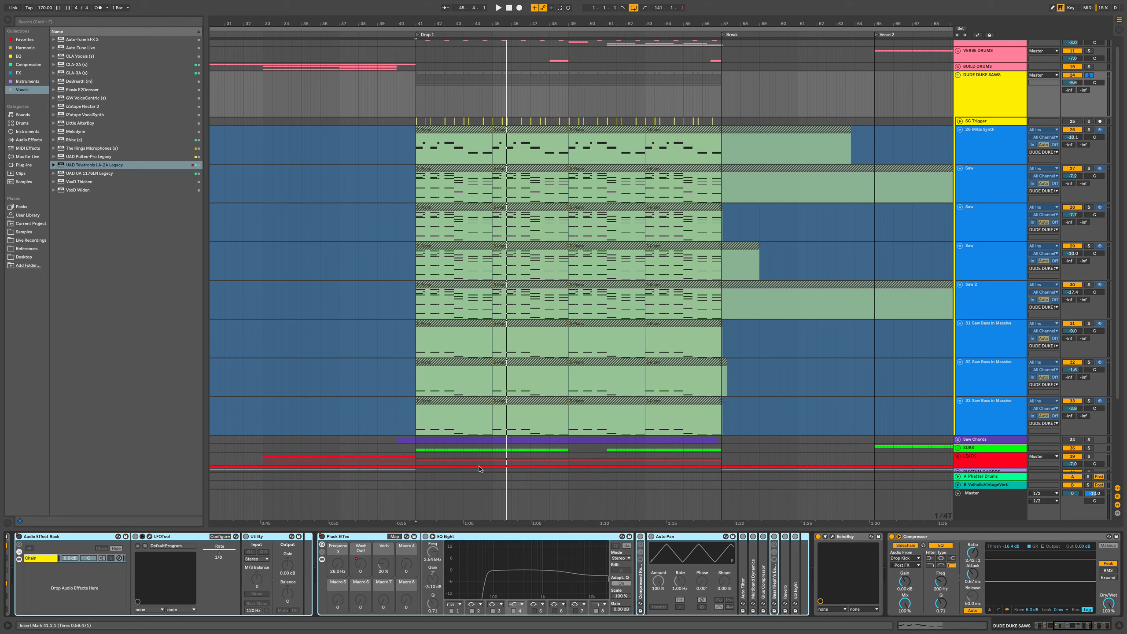
double_click(341, 536)
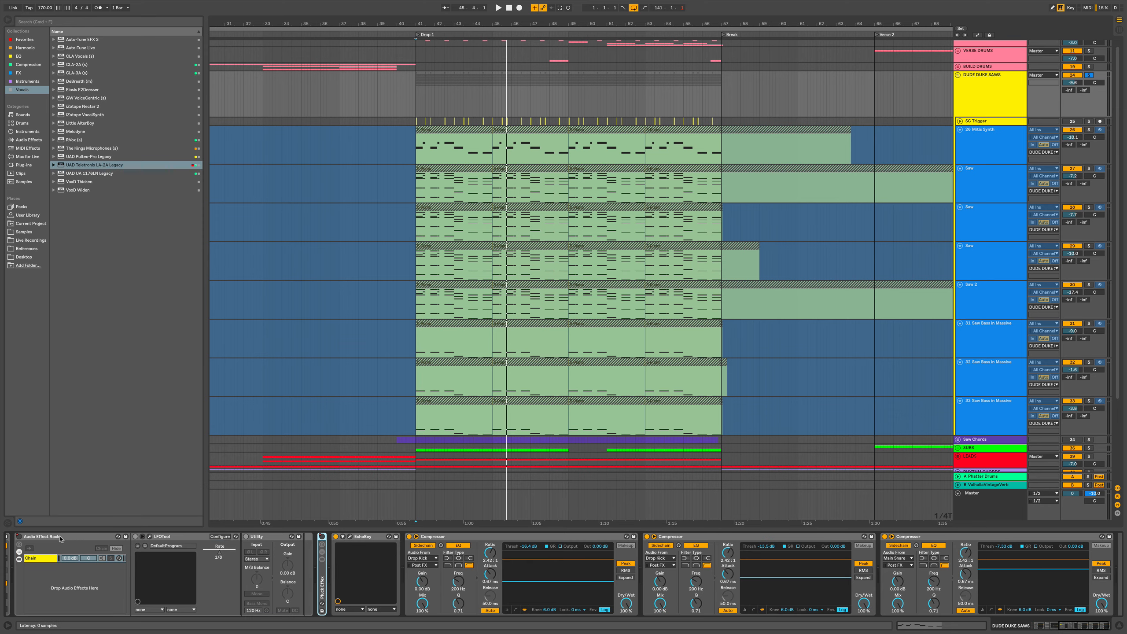
double_click(56, 537)
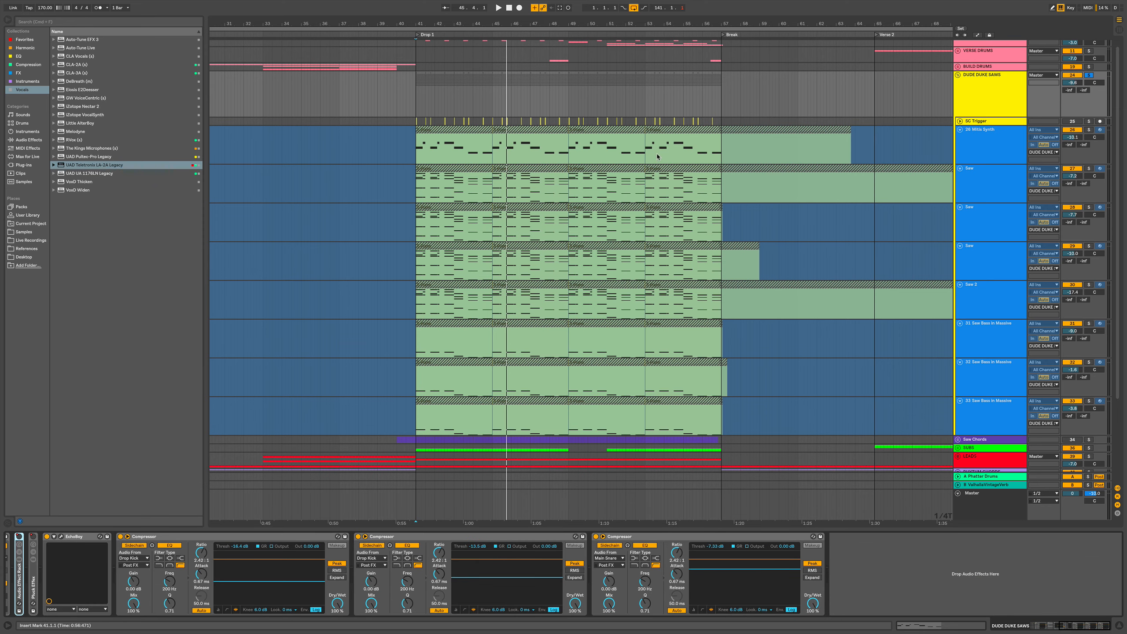
- Select all tracks from 26-Mitis Synth to 33-Saw Bass in Massive and deactivate them together
click(978, 407)
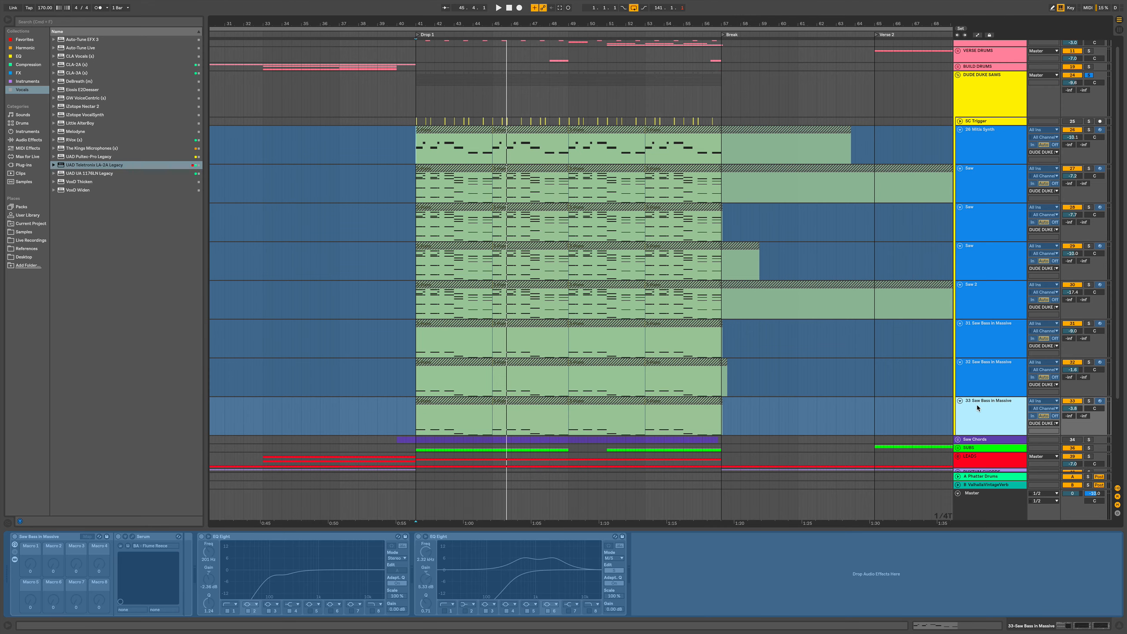
click(1000, 147)
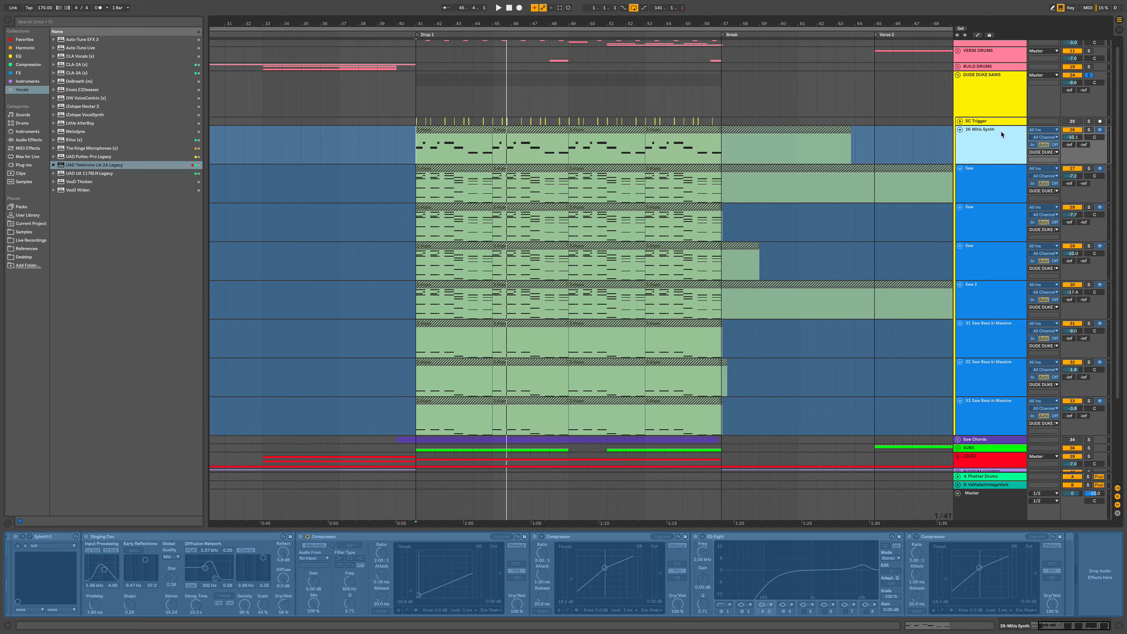
click(988, 421)
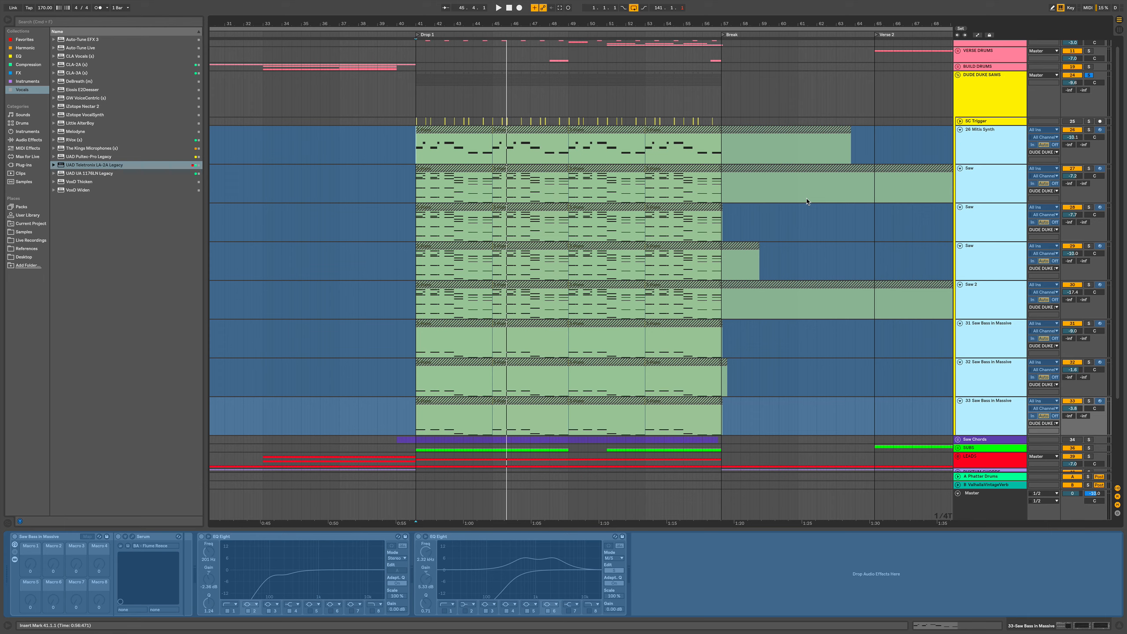
mouse_move(450, 23)
mouse_down()
mouse_move(450, 57)
mouse_move(450, 36)
mouse_up()
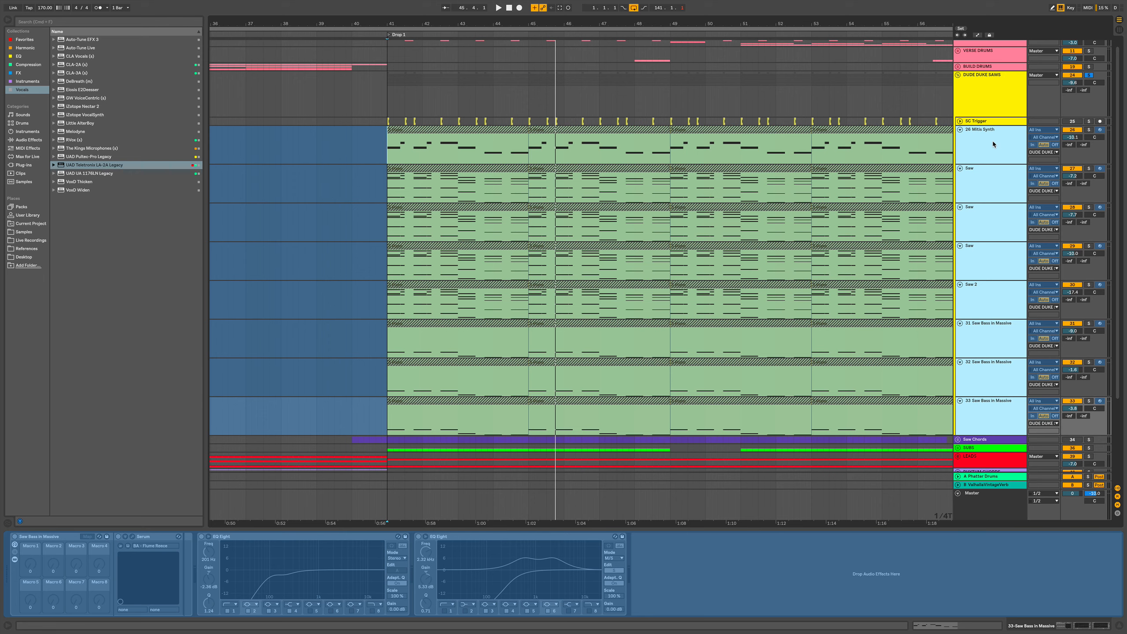
key(0)
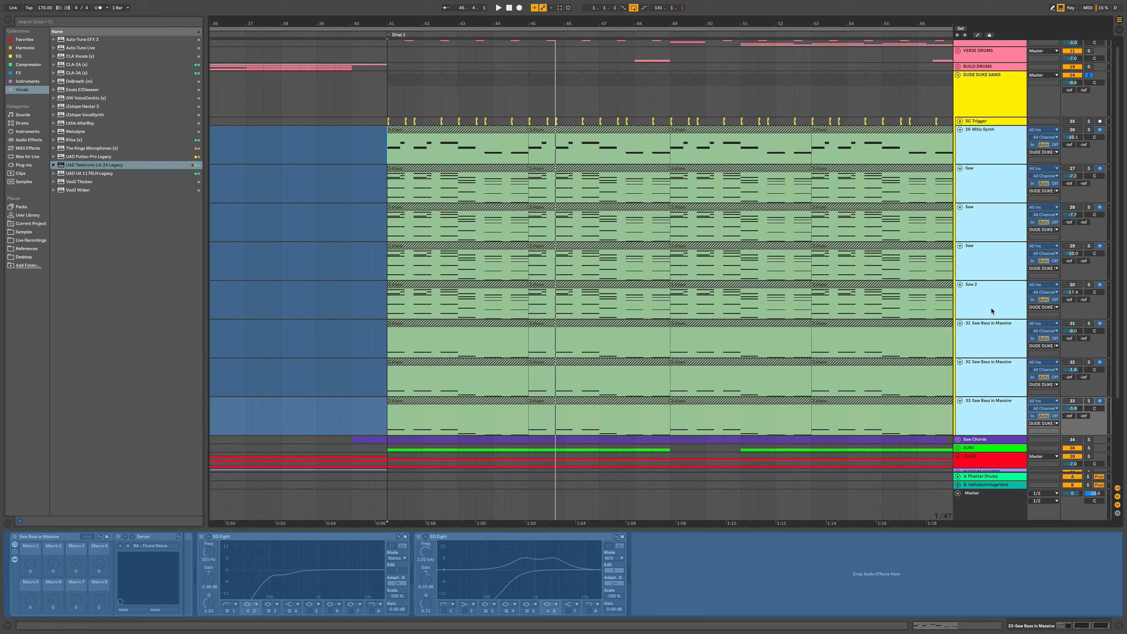
- Solo the first Saw track below the Mitis Synth and play it from the start of Drop 1 at bar 41
click(985, 262)
click(983, 177)
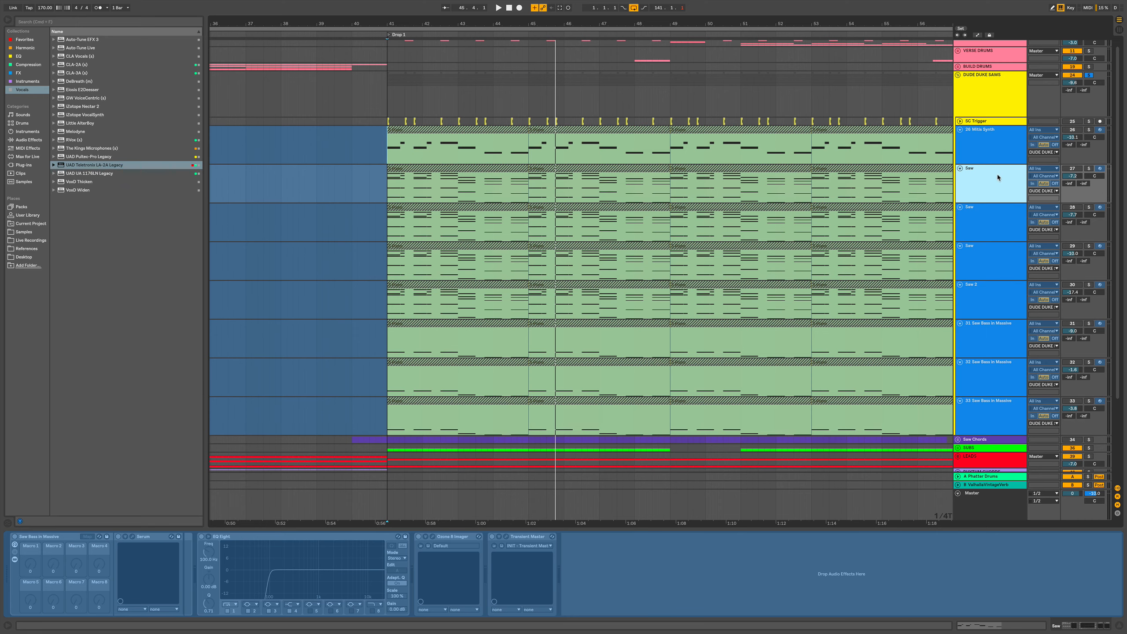
click(1089, 169)
click(464, 168)
key(space)
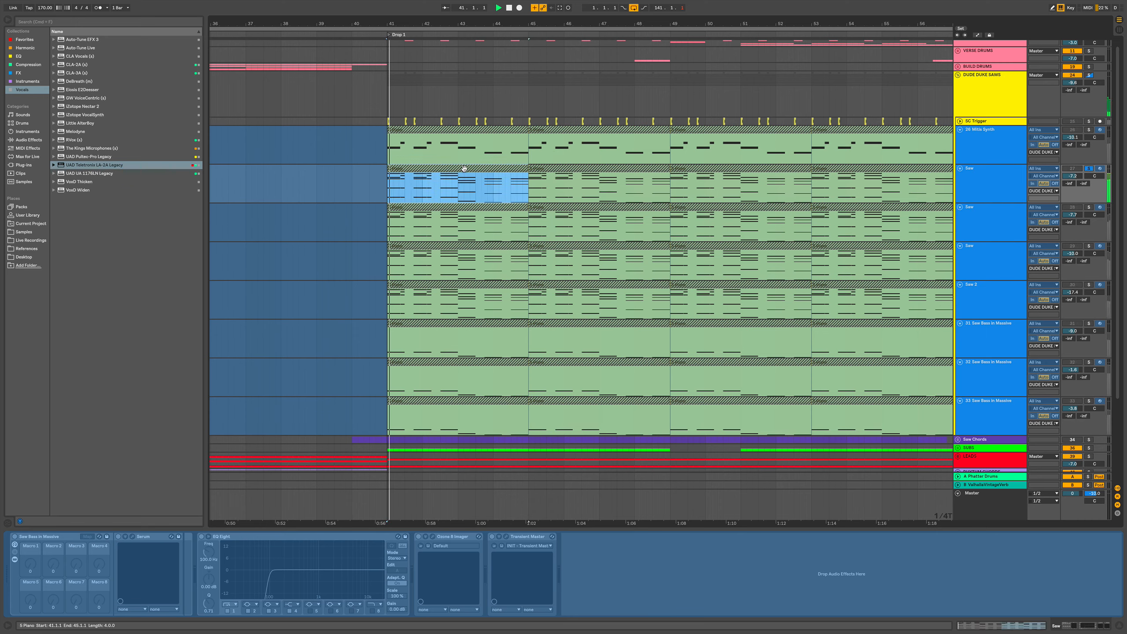
- Unfreeze the soloed Saw track and loop its first two clips, 8 bars from bar 41
click(993, 180)
right_click(993, 180)
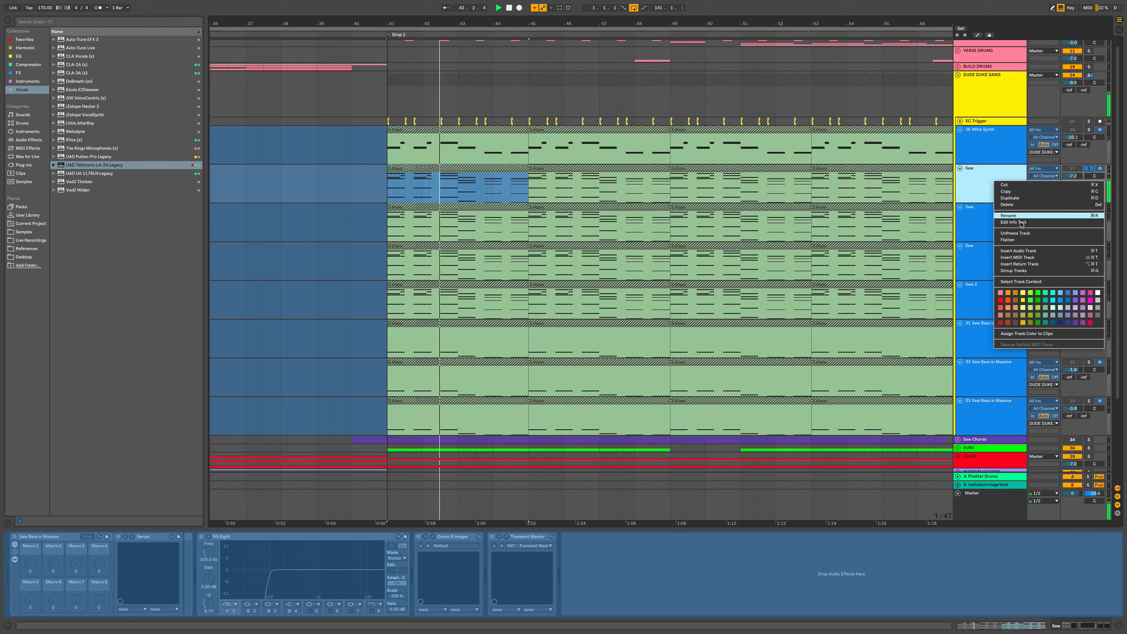
click(1023, 293)
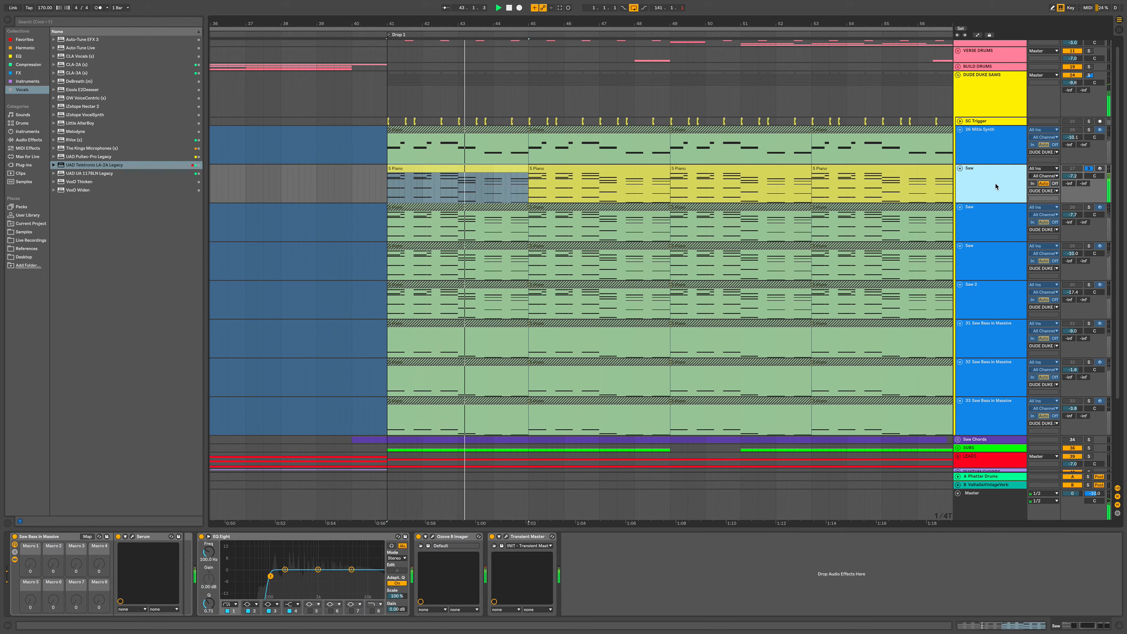
click(492, 170)
shift+click(573, 198)
key(super+l)
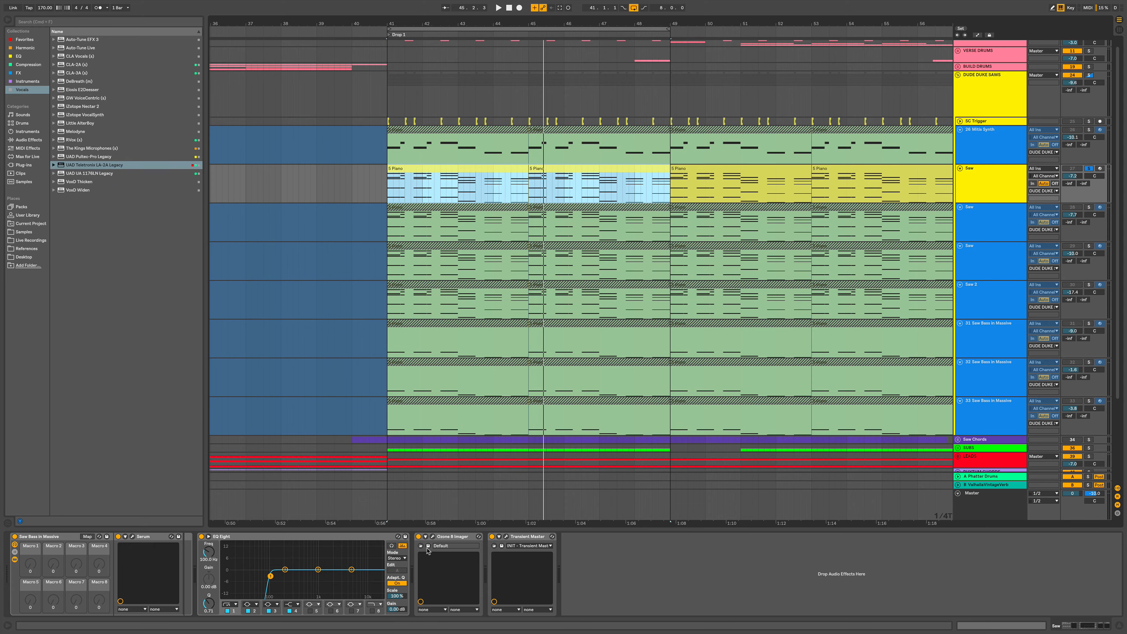
- Open the Saw track's Serum window, scale it up to about 163% and reposition it over the arrangement
click(131, 537)
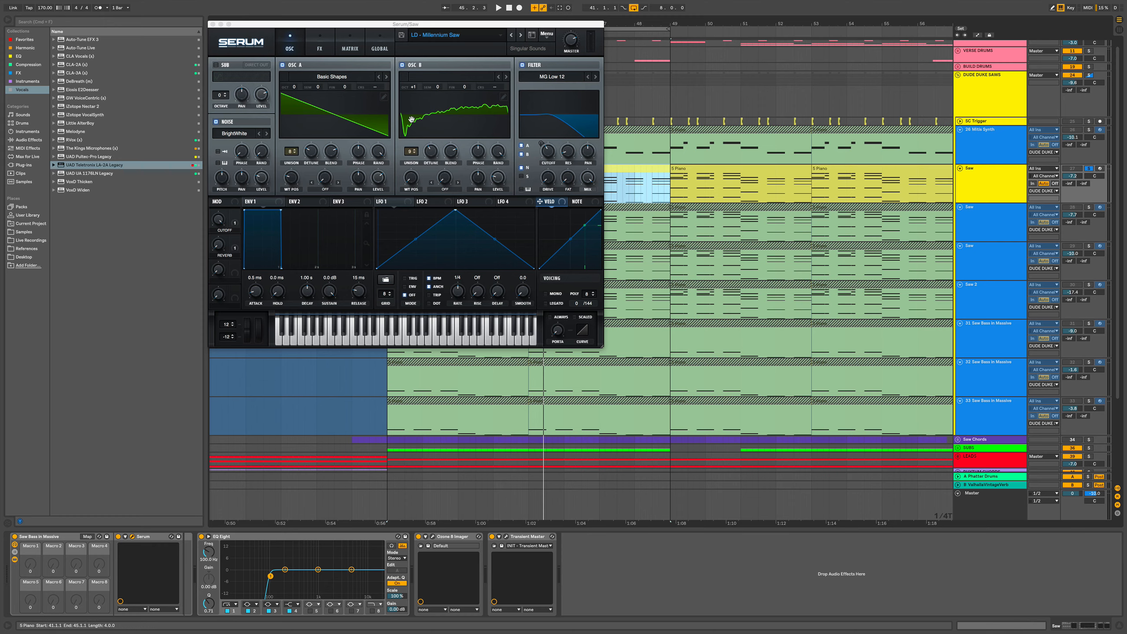
drag(603, 347, 852, 505)
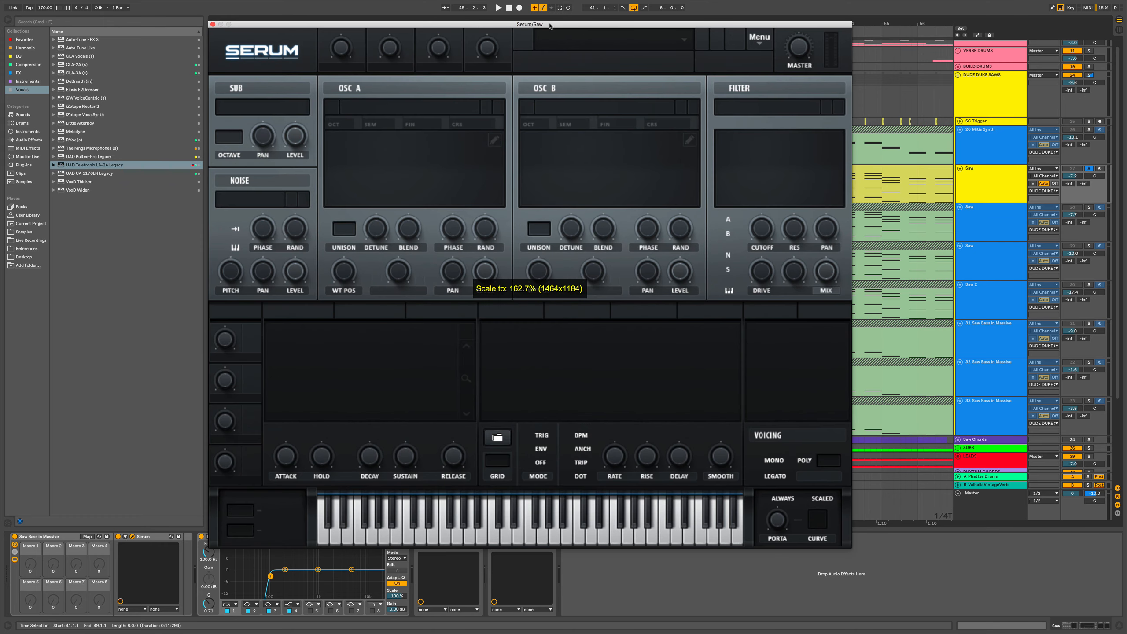
drag(549, 25, 508, 27)
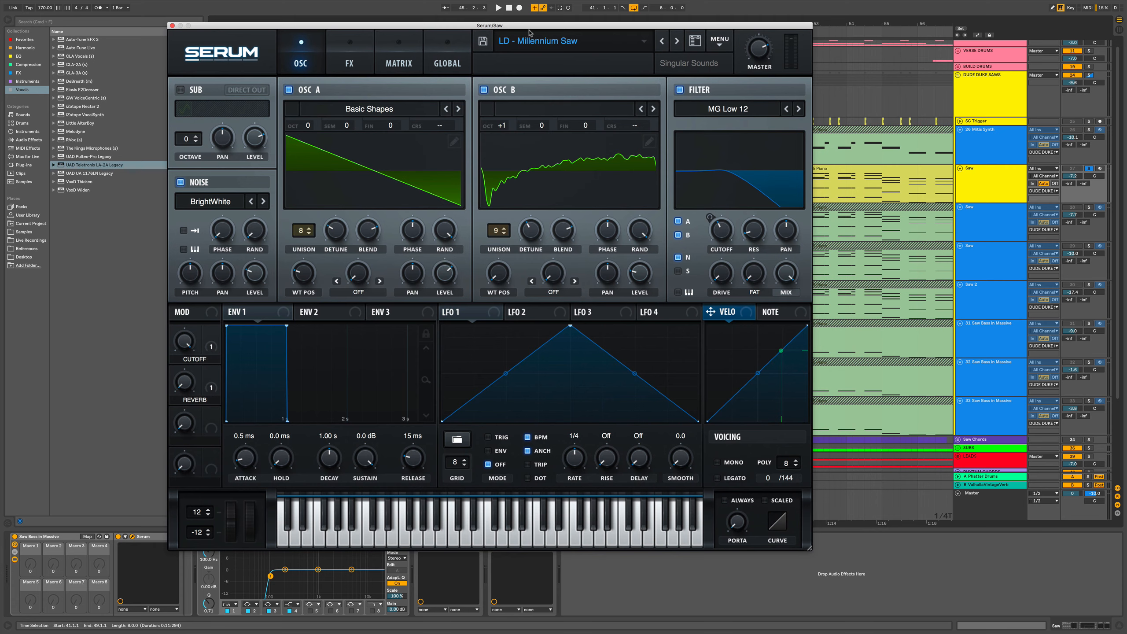
- Choose the LD - Millennium Saw preset from the Singular Sounds - Future Bass Vol 2 Presets folder in Serum
click(591, 43)
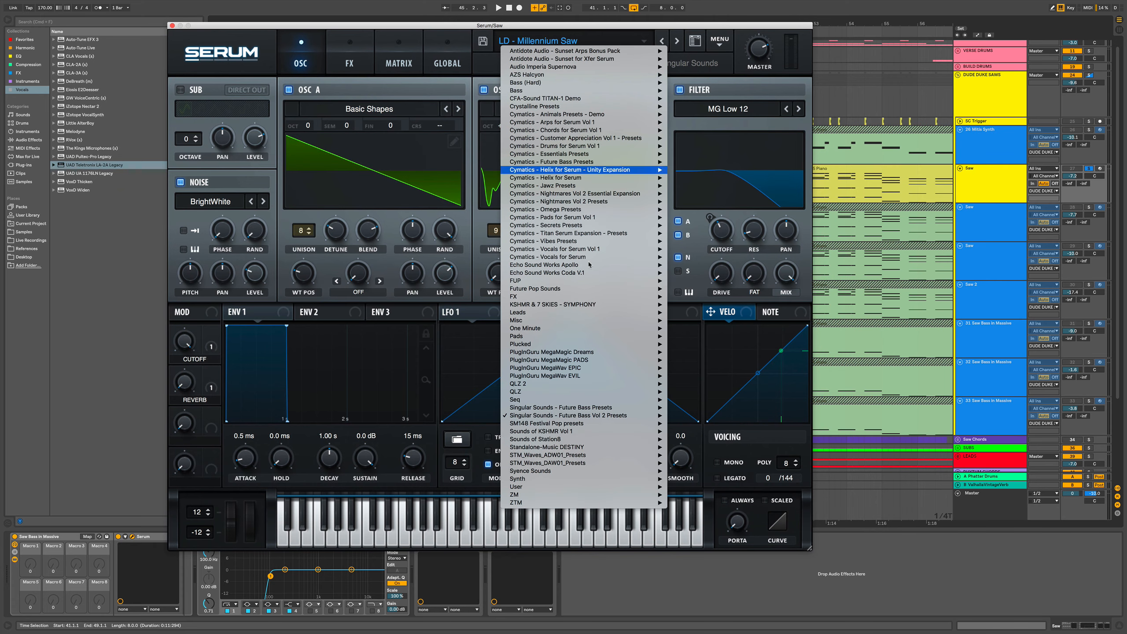
mouse_move(607, 416)
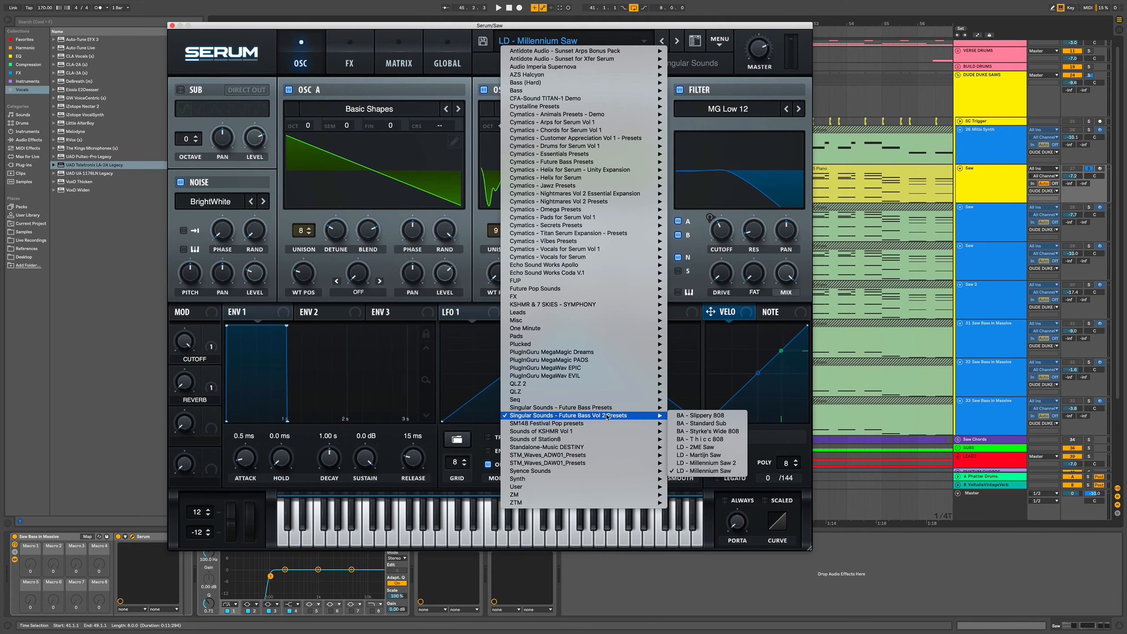
click(695, 471)
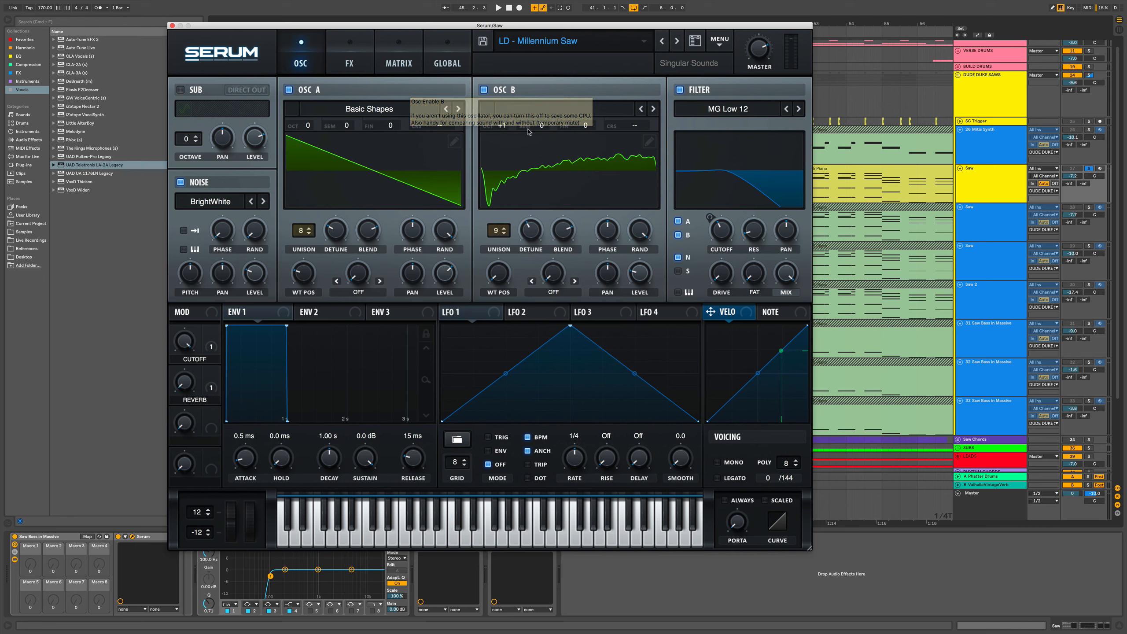
- Audition the Millennium Saw's oscillators by switching OSC B and OSC A off and on in turn during playback
click(485, 91)
key(space)
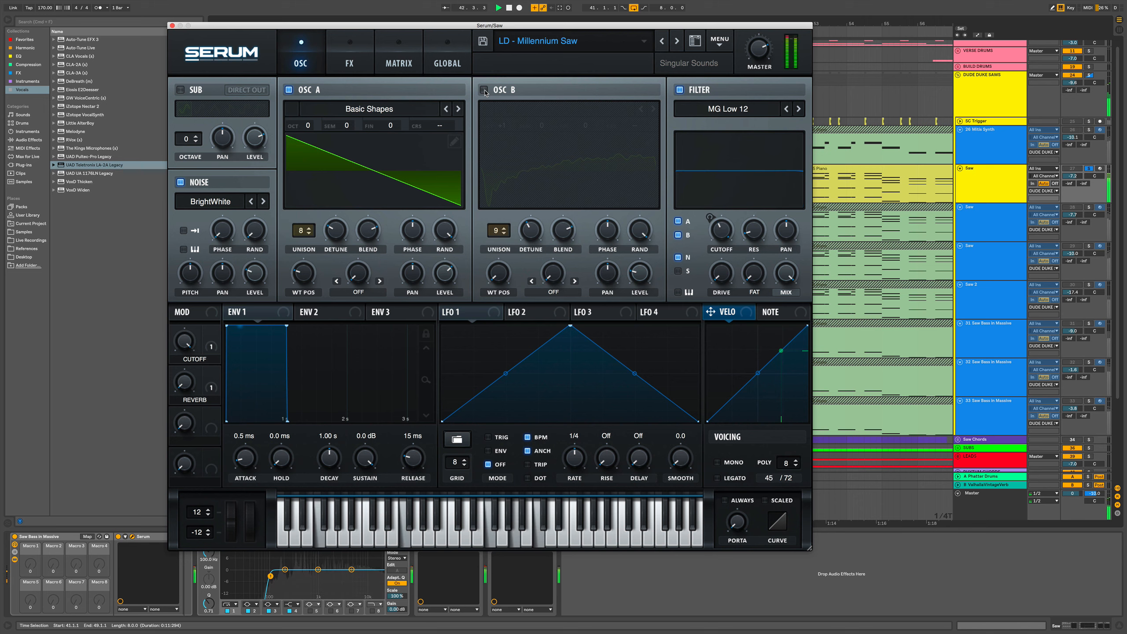
click(484, 91)
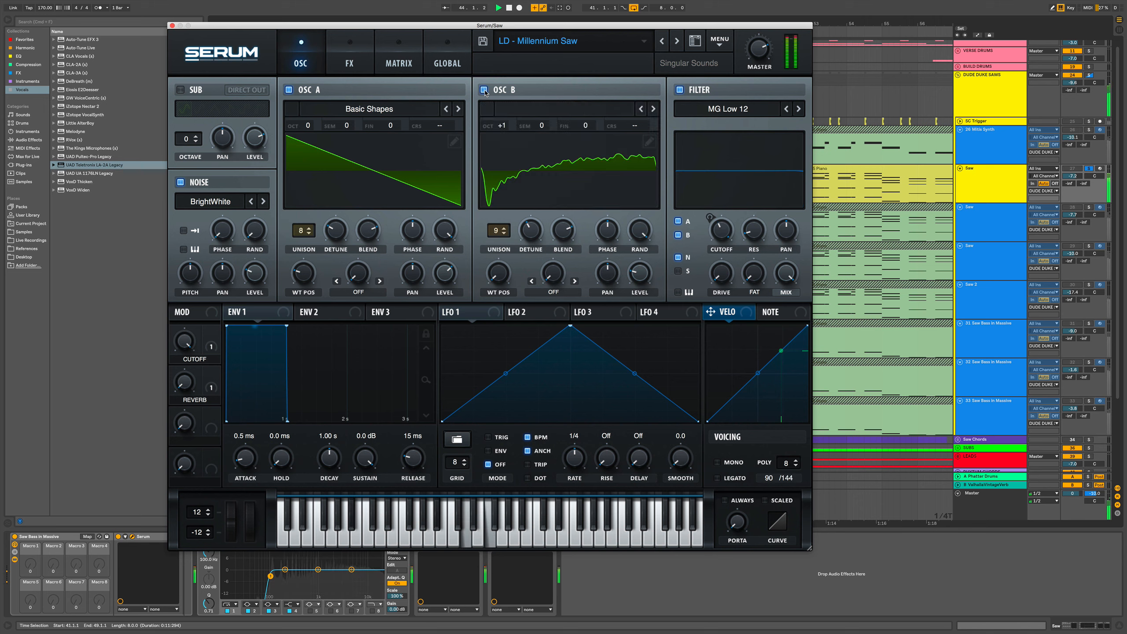
click(289, 90)
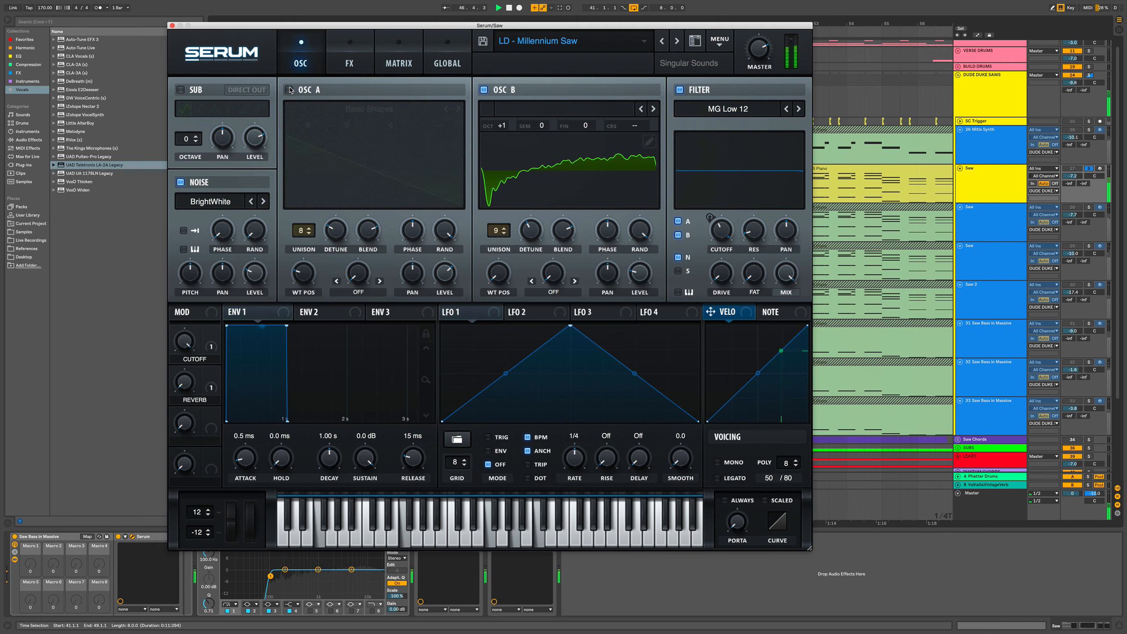
click(290, 90)
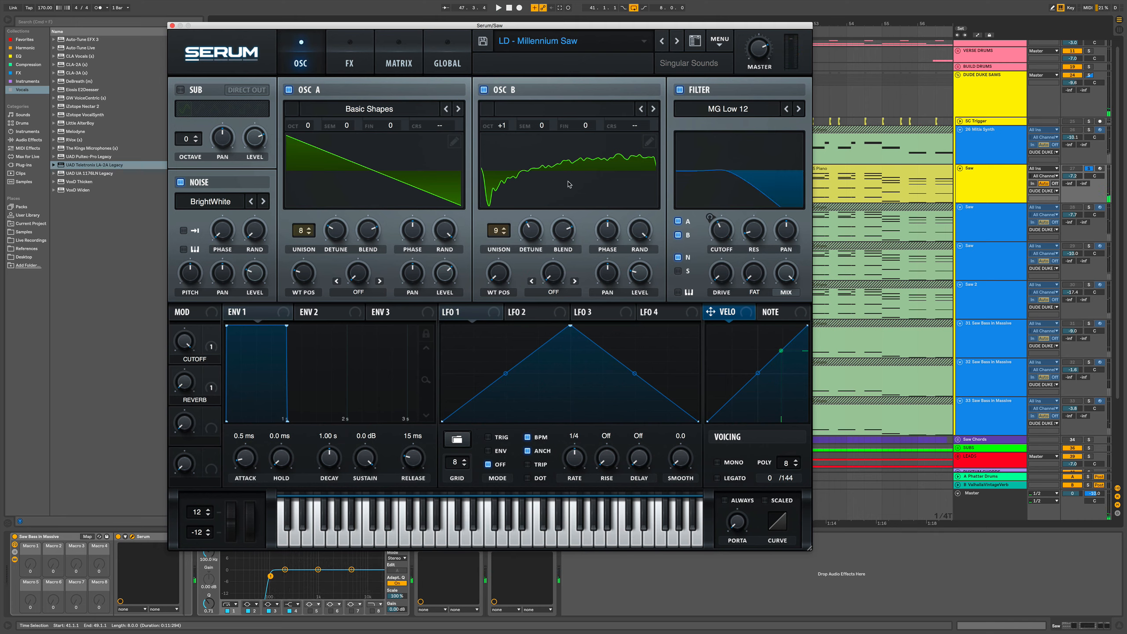
mouse_move(645, 276)
drag(645, 276, 644, 272)
- Examine the distortion, compressor, reverb and EQ on Serum's FX page and return to the oscillator view
drag(597, 25, 602, 29)
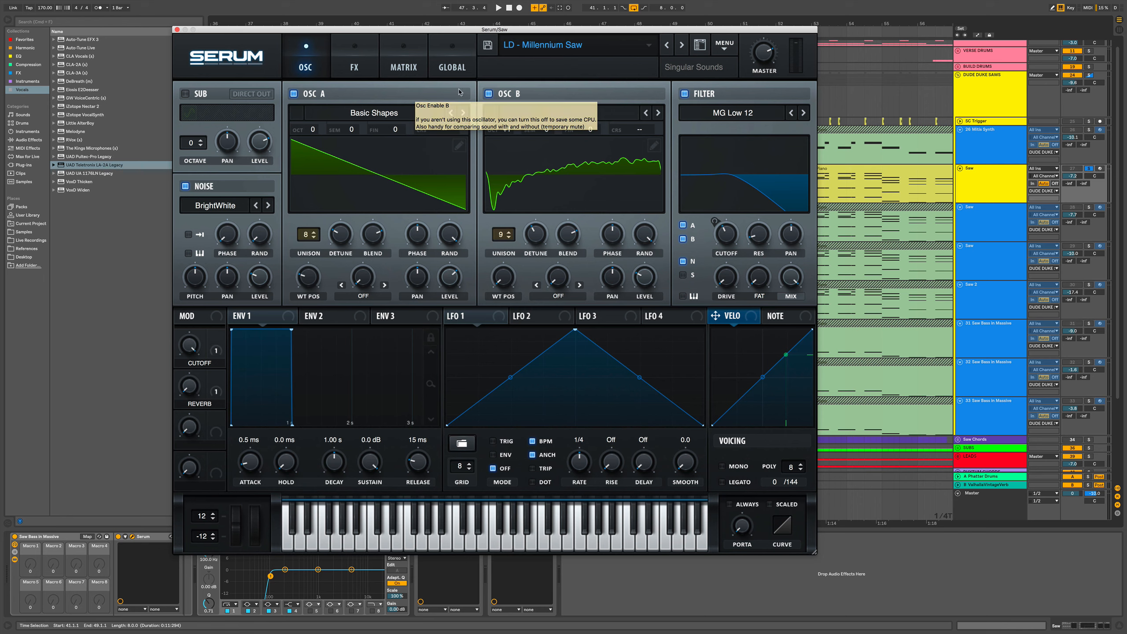
click(364, 48)
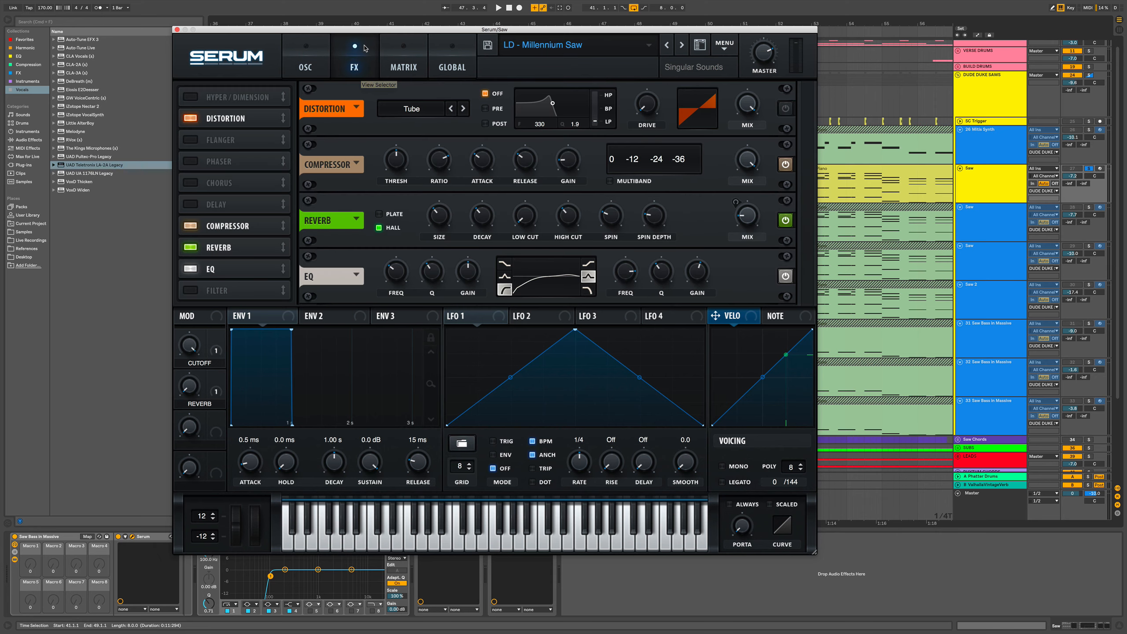
click(312, 46)
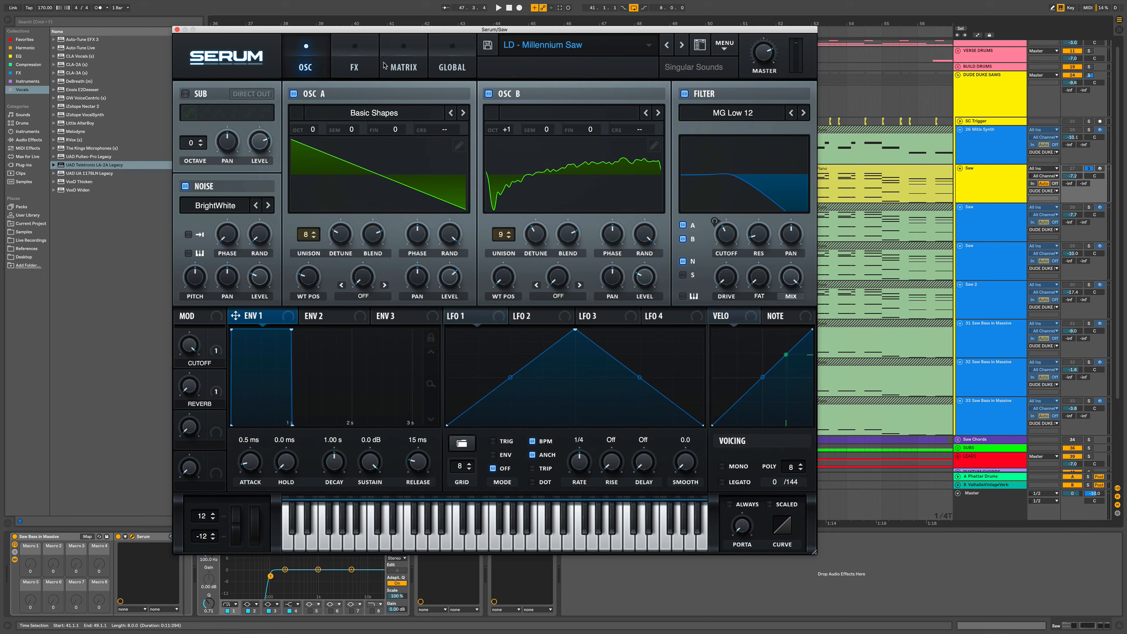
- Close Serum, check the compressors on the DUDE DUKE SAWS group and reselect the soloed Saw track
click(177, 30)
click(1001, 91)
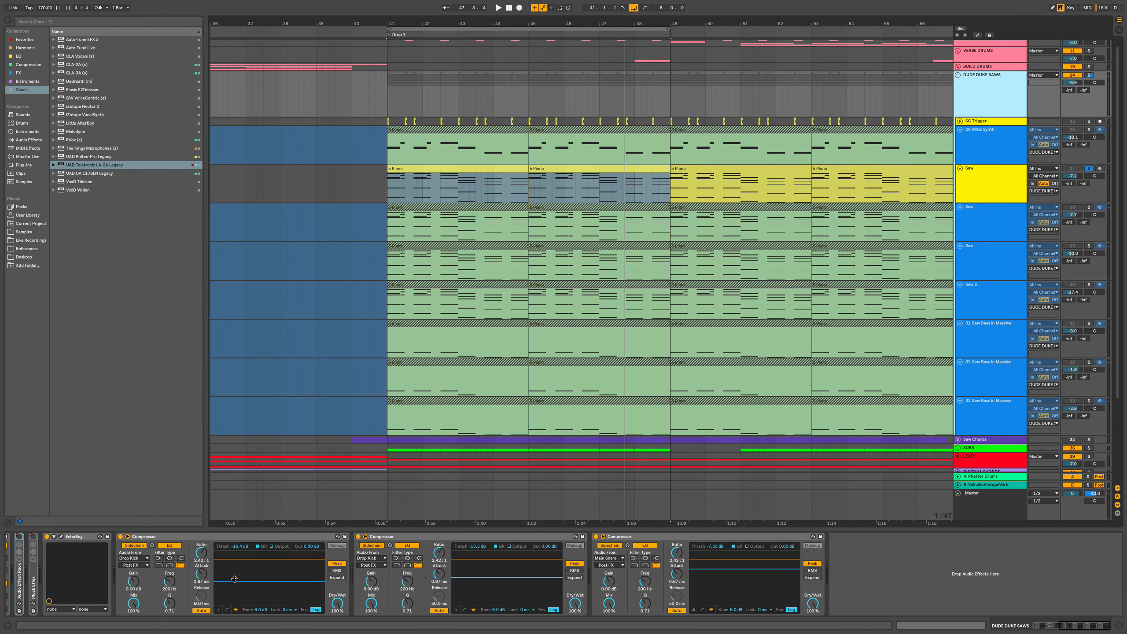
click(982, 179)
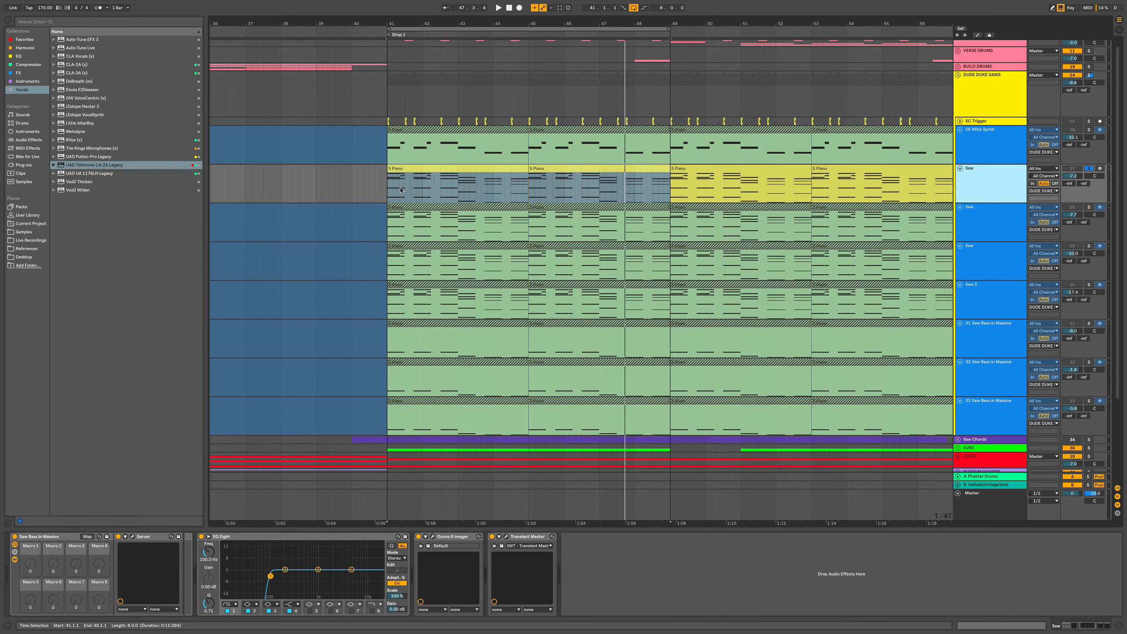
- Open the Ozone 8 Imager on the soloed Saw track, play from bar 41 while bypassing and re-enabling it, and close it
click(385, 192)
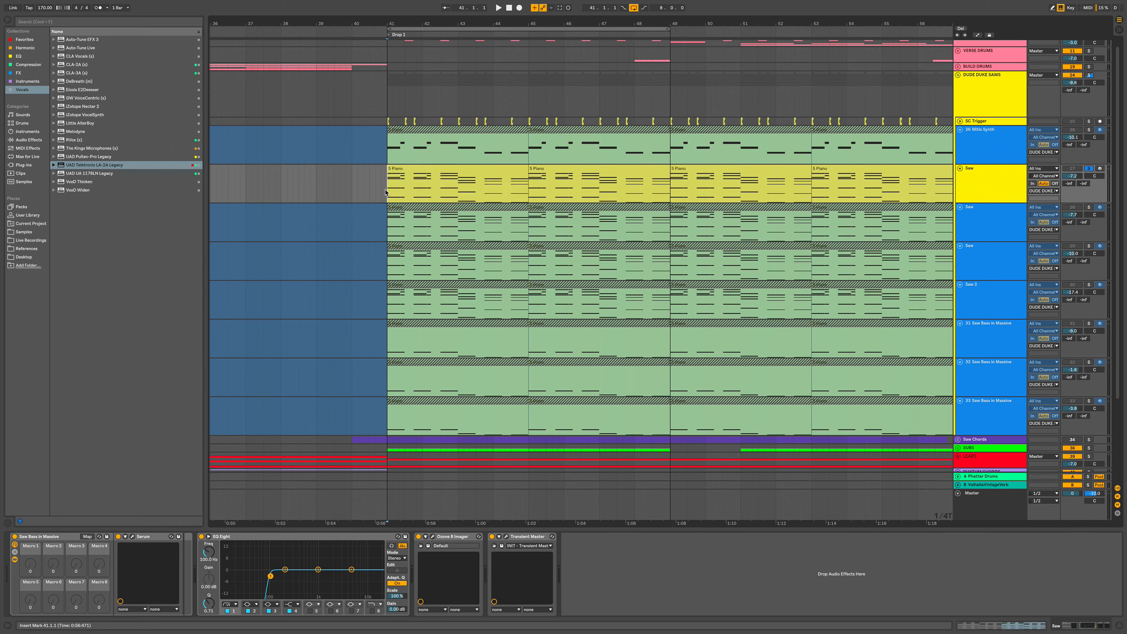
click(433, 537)
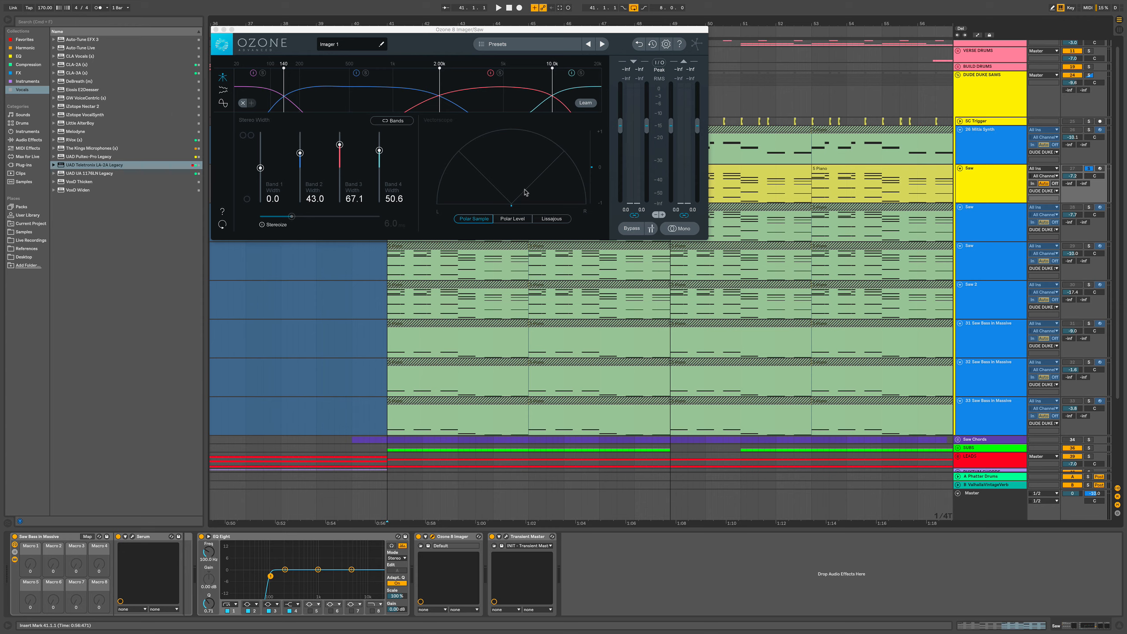
key(space)
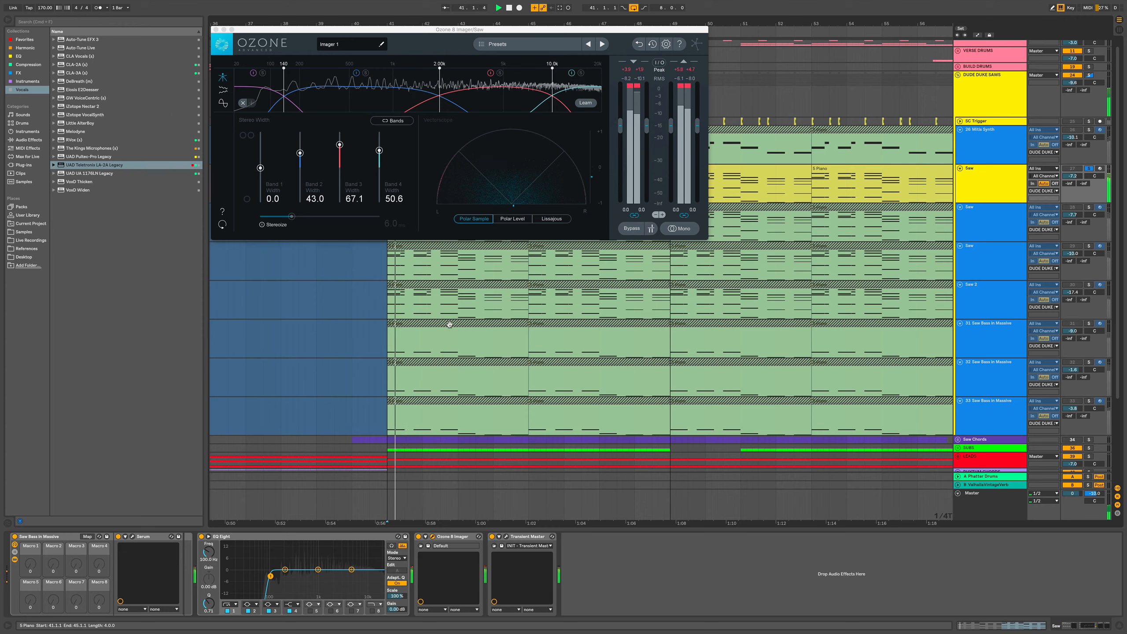
click(418, 537)
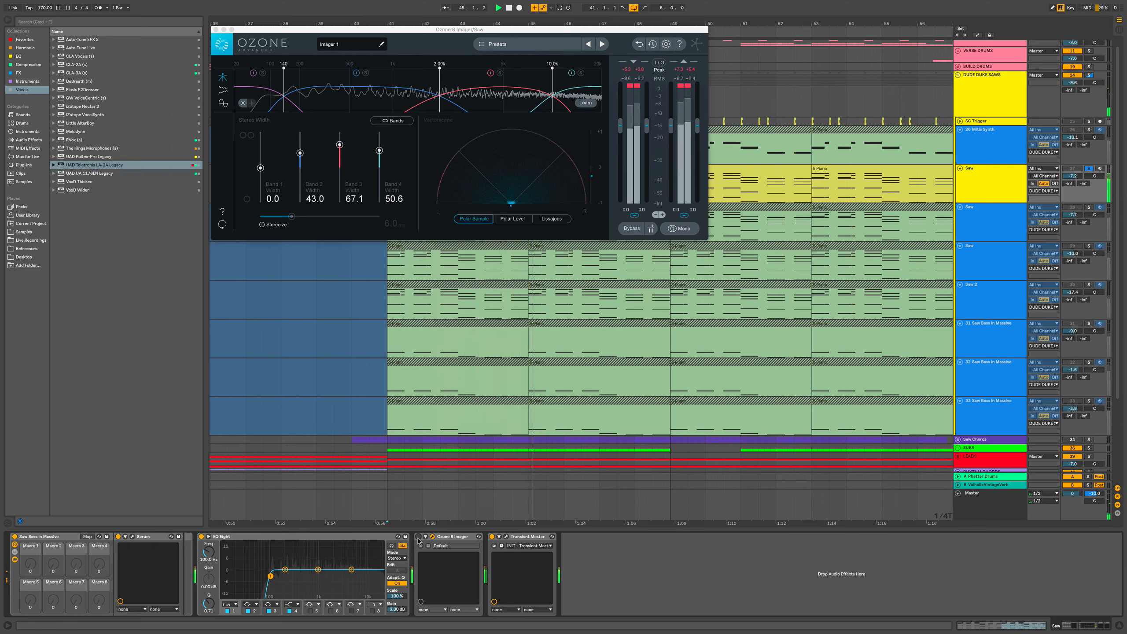
click(417, 537)
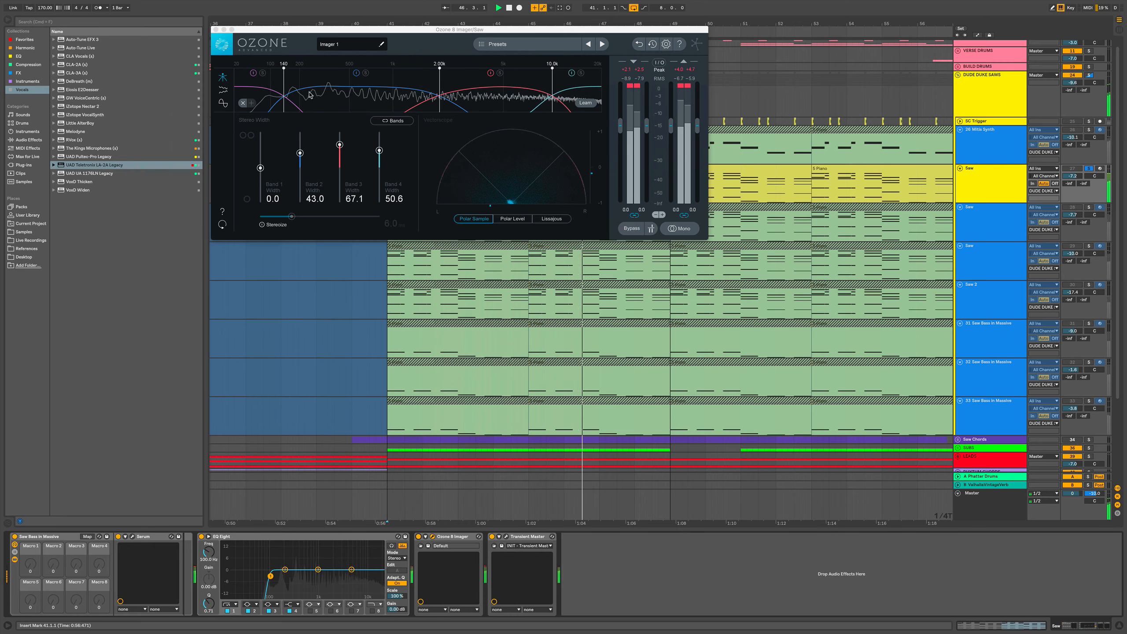
key(space)
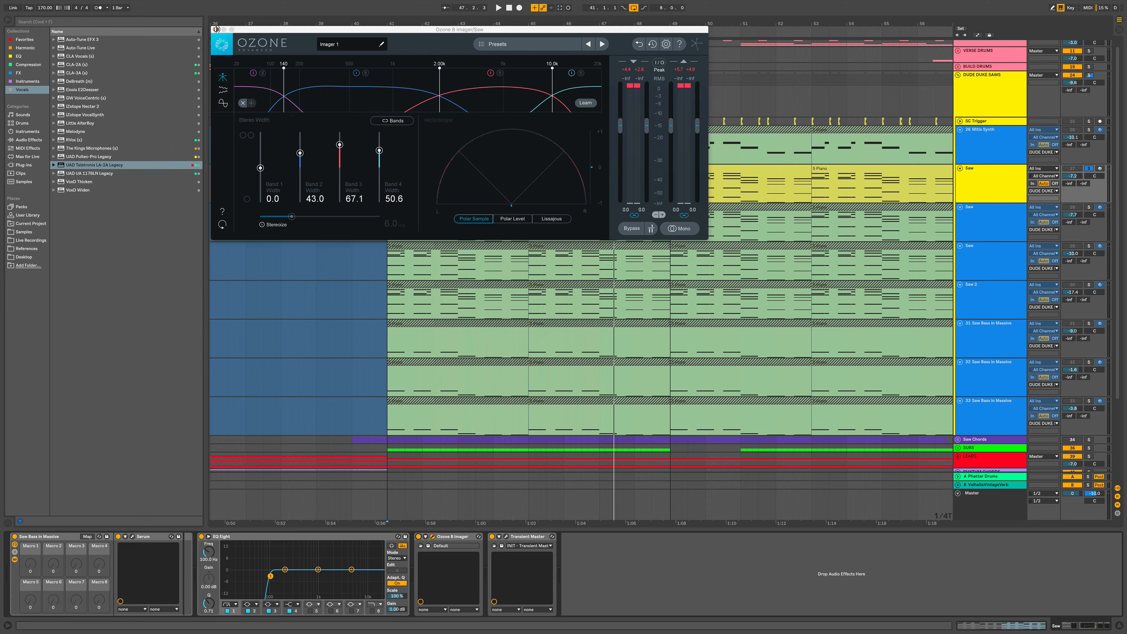
click(216, 29)
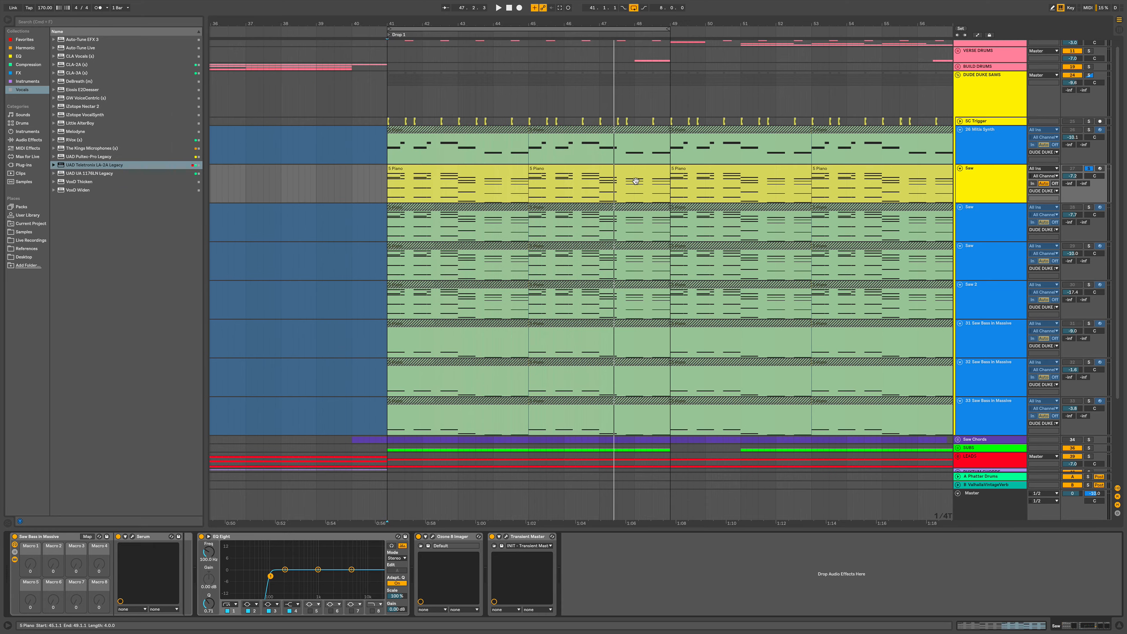
- Move the solo from the first Saw track to the second, unfreeze the second one and play it from bar 41
click(998, 215)
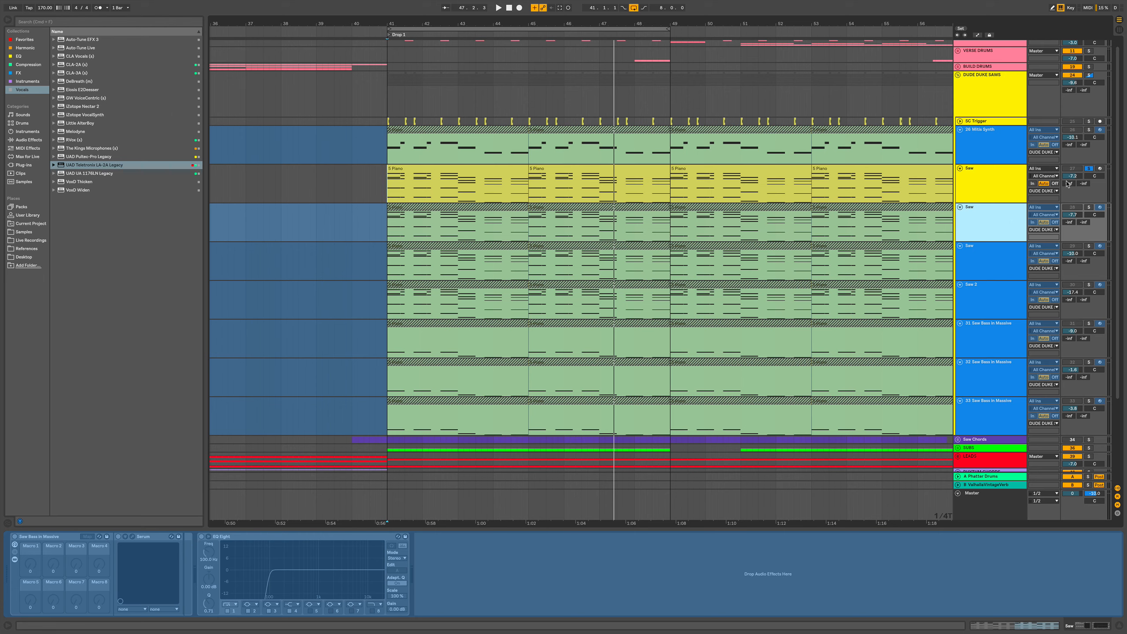
click(1091, 170)
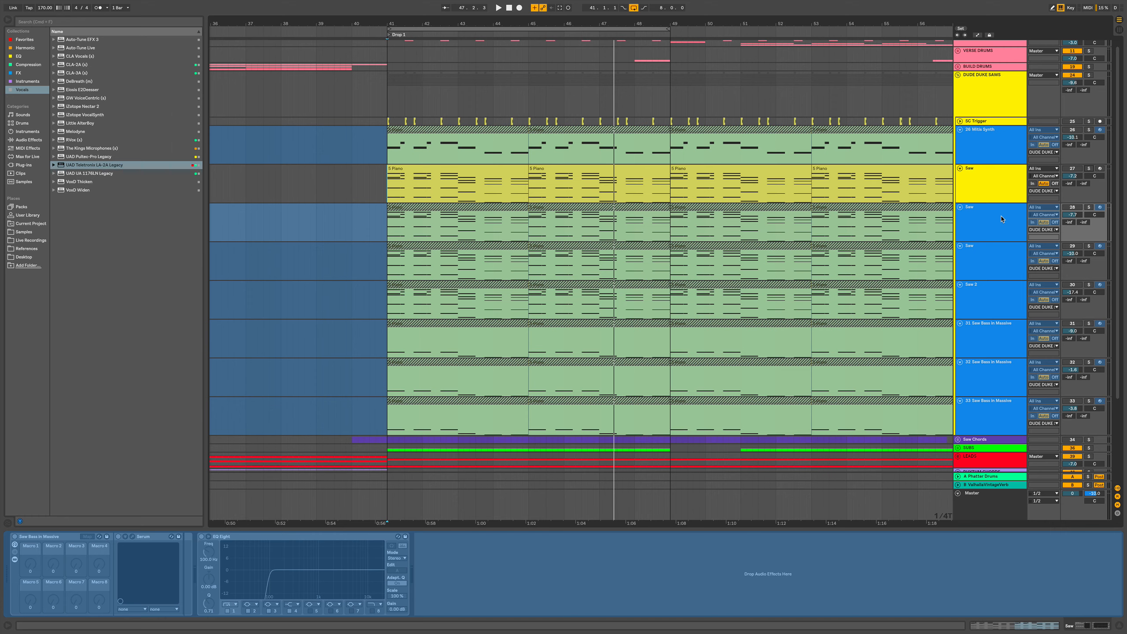
click(985, 201)
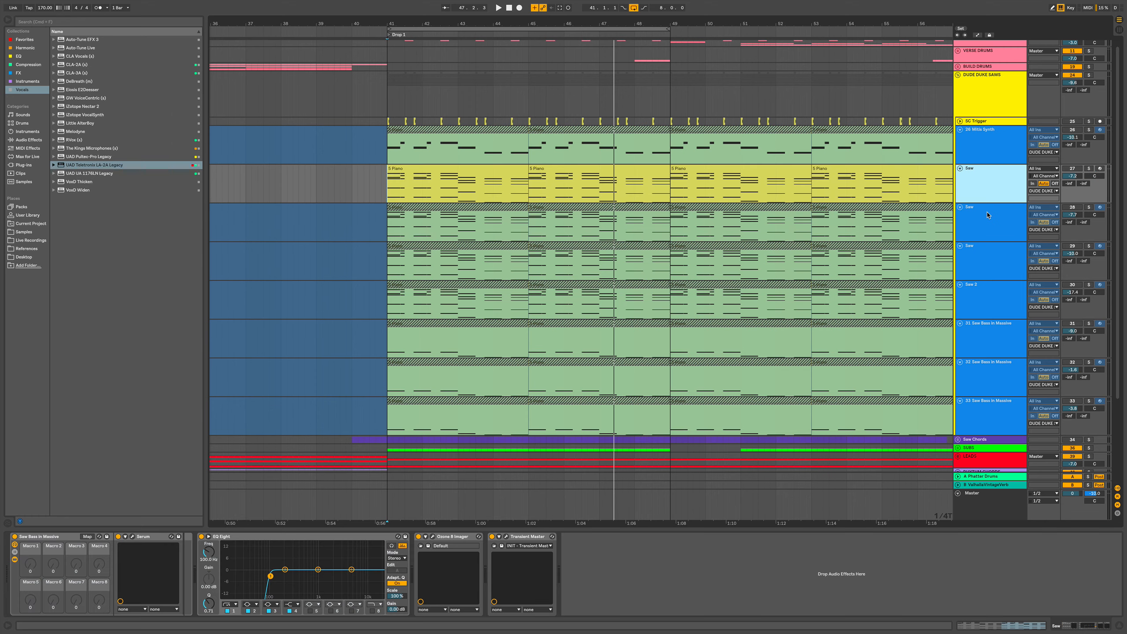
click(989, 215)
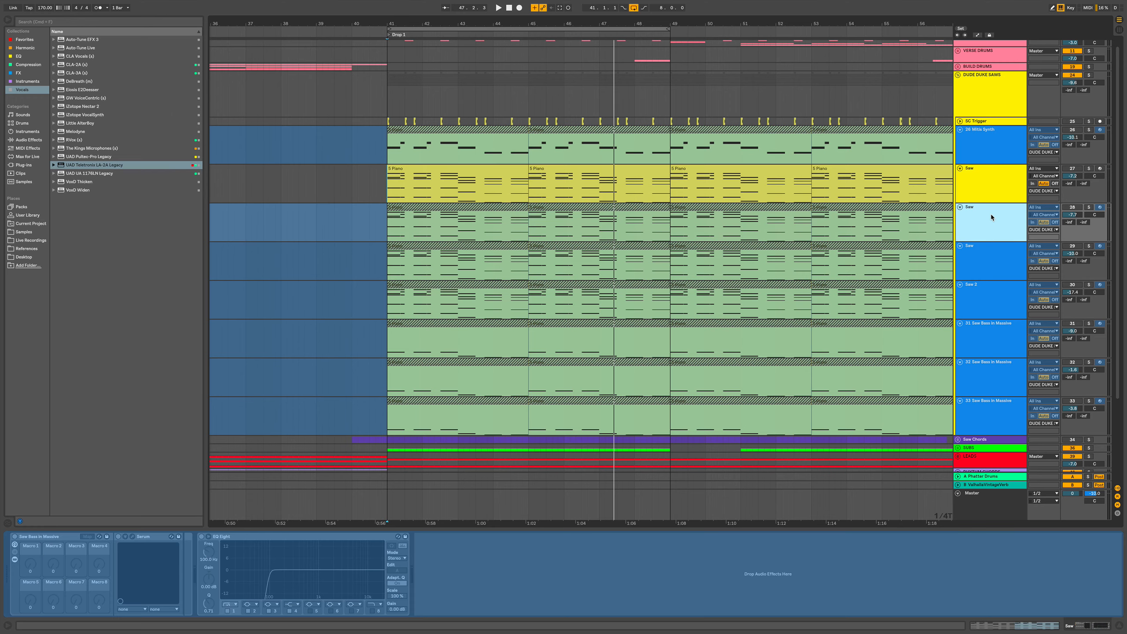
click(1089, 207)
right_click(1006, 219)
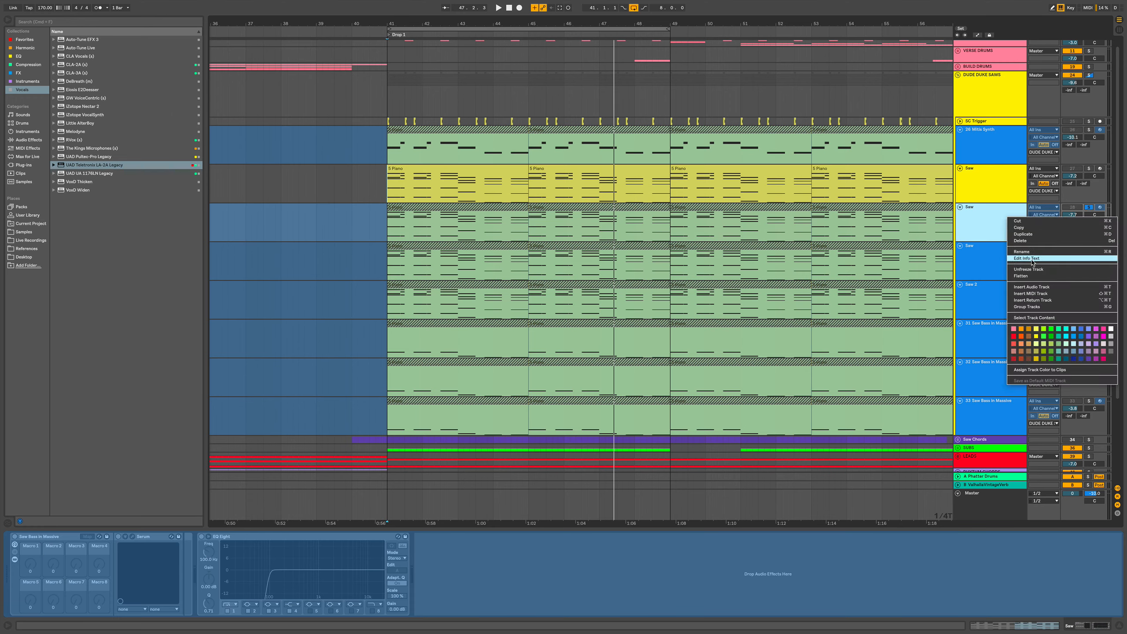
click(1043, 329)
key(space)
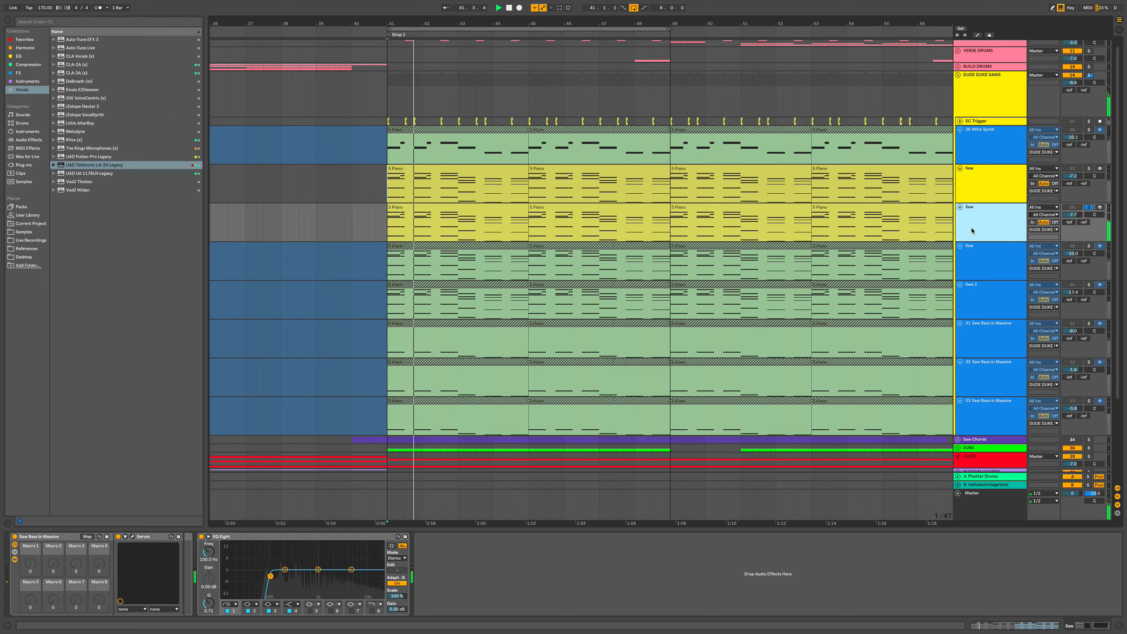
- Inspect the oscillators and FX page of the second Saw track's Serum in an enlarged window and close it
click(132, 537)
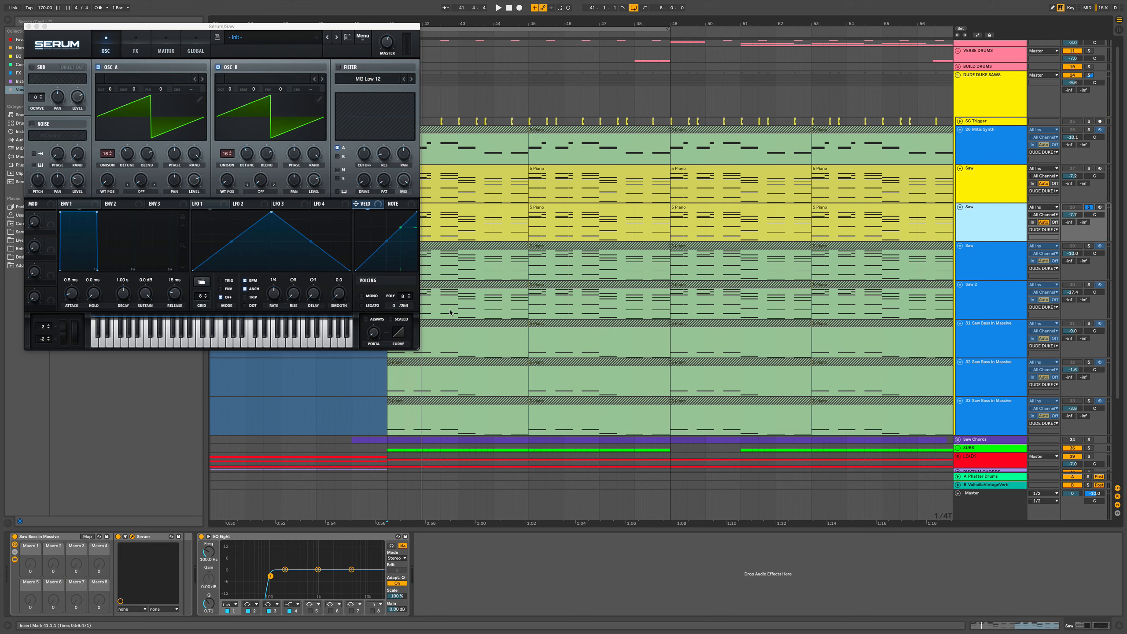
drag(415, 350, 666, 550)
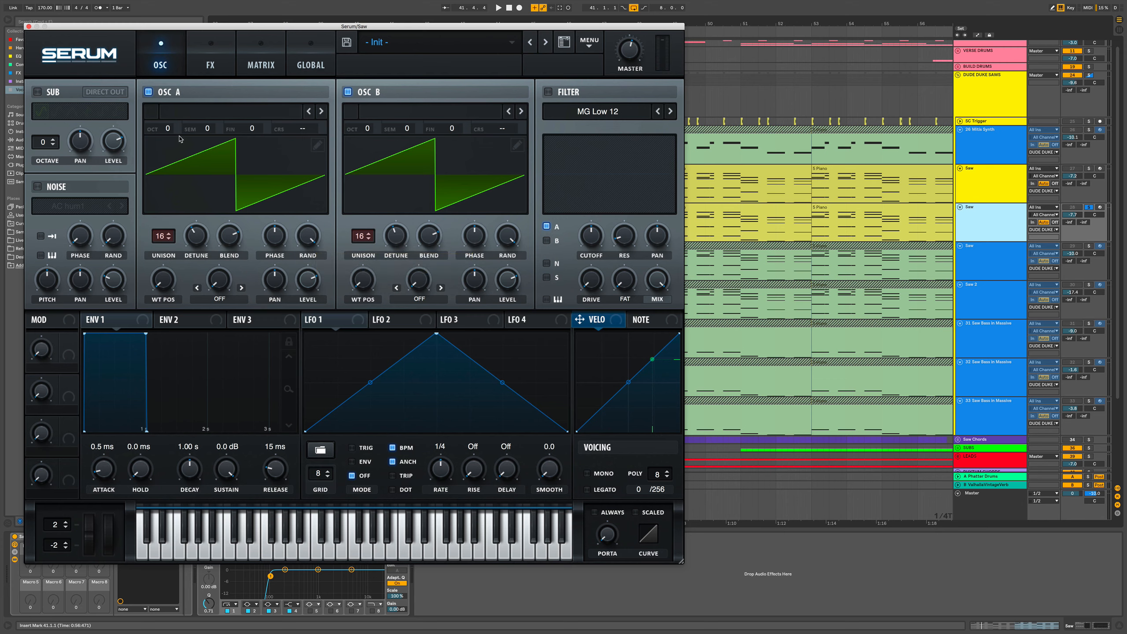
click(202, 50)
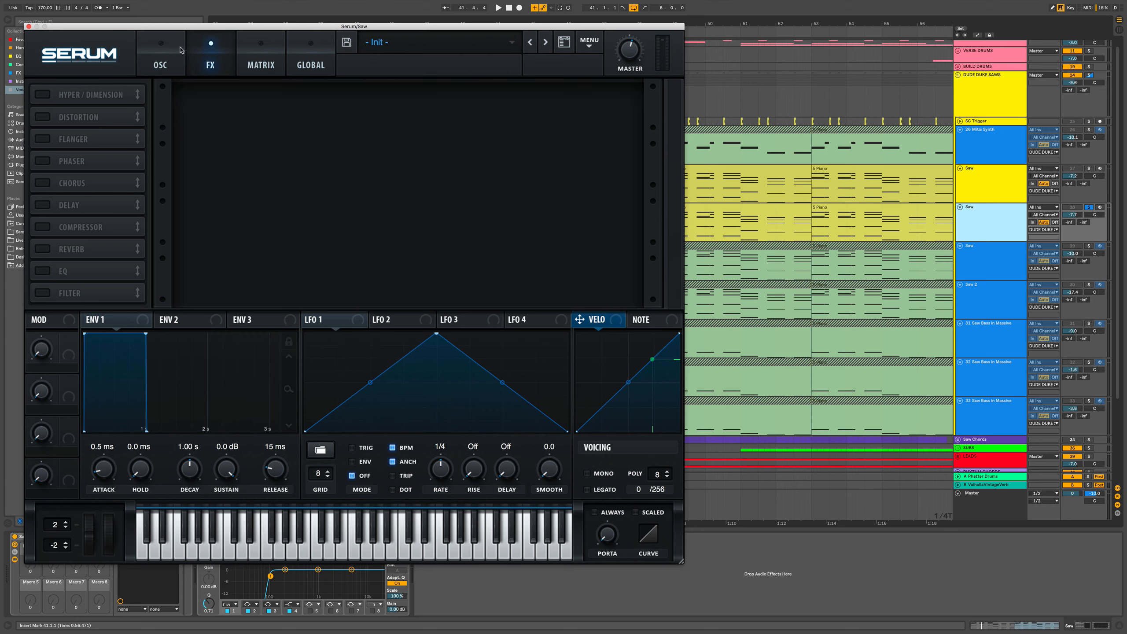
click(166, 49)
click(29, 27)
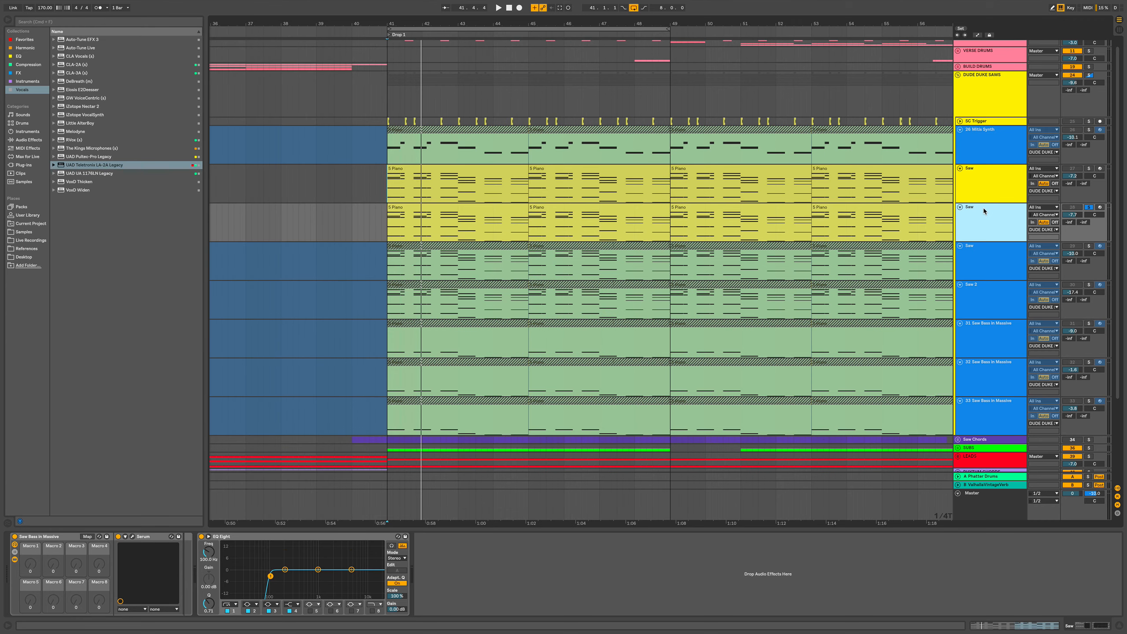
- Compare the first and second Saw tracks during playback by toggling their solos, finishing with both soloed
key(space)
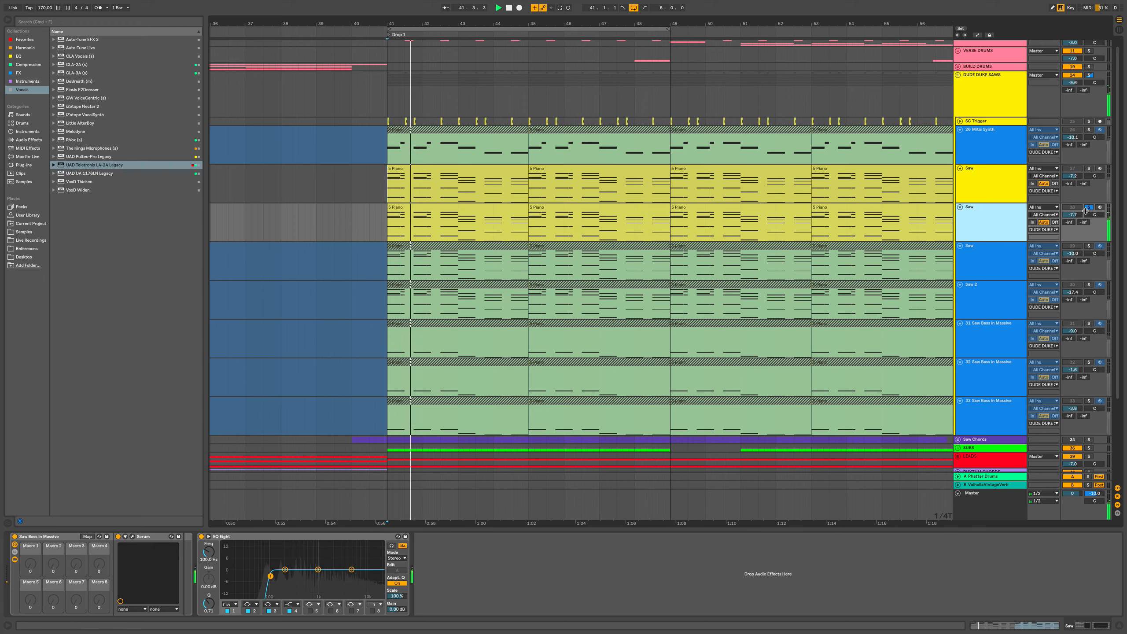
click(1089, 170)
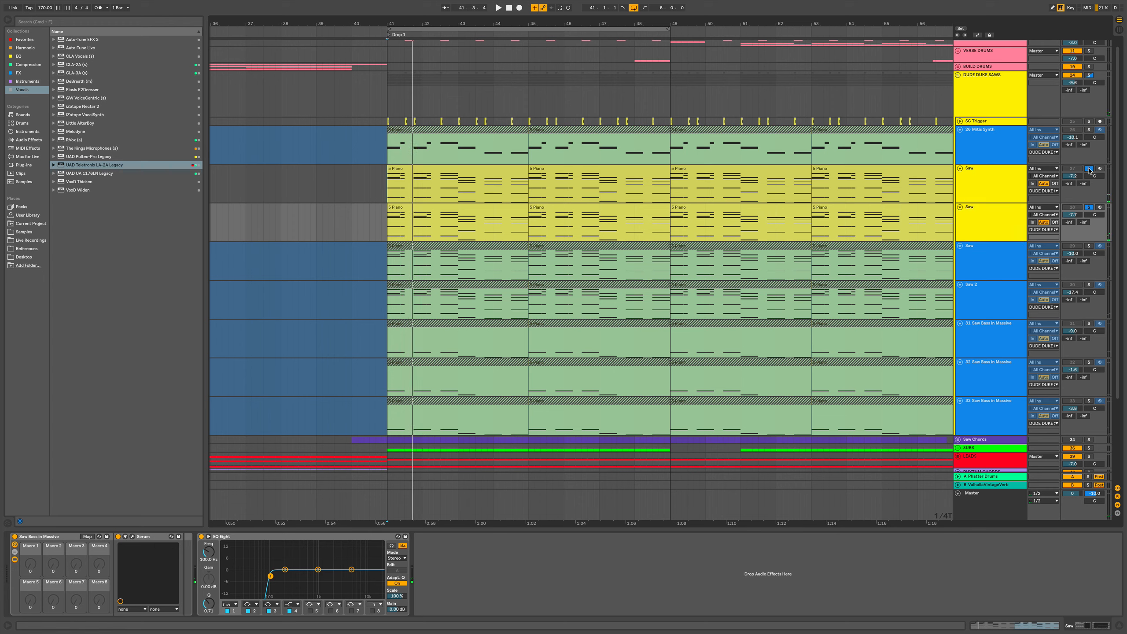
click(1089, 207)
click(1089, 207)
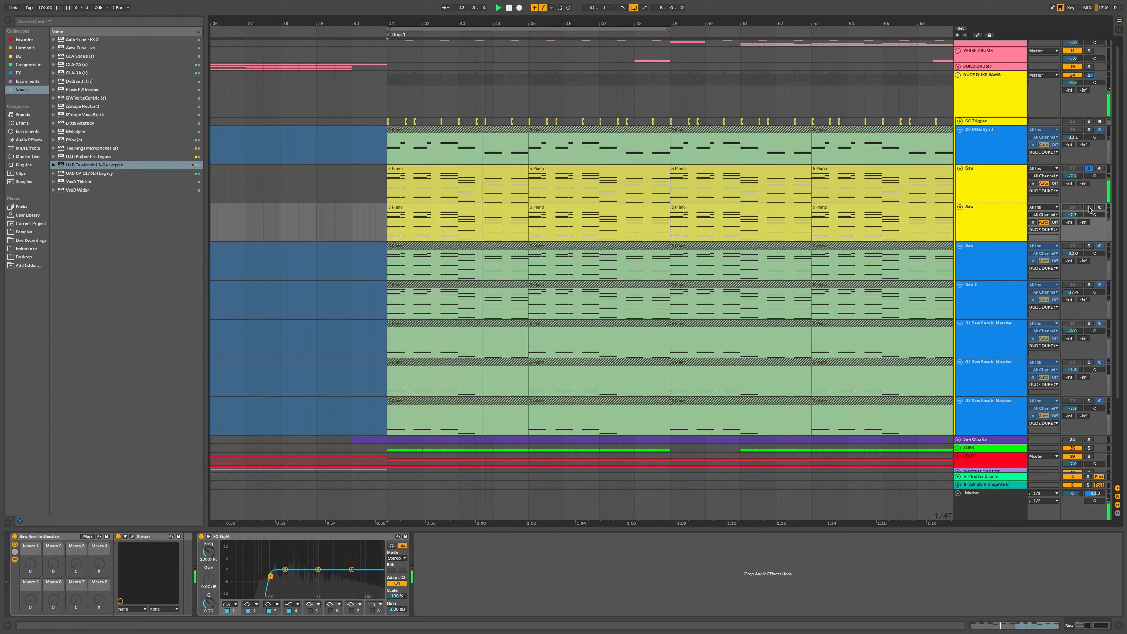
click(1089, 168)
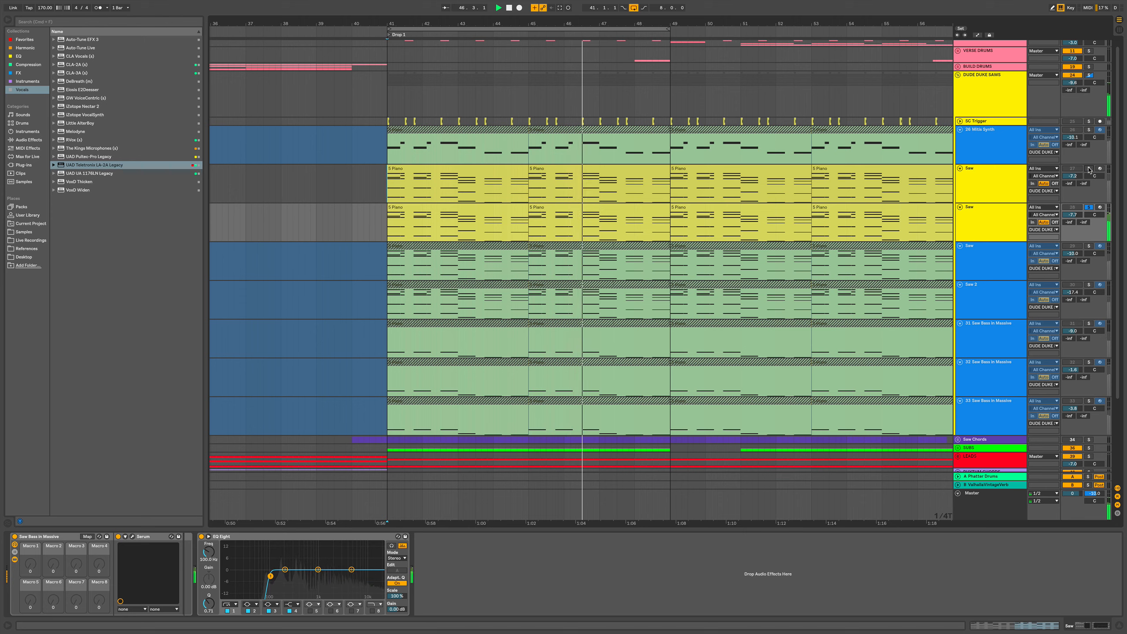
key(space)
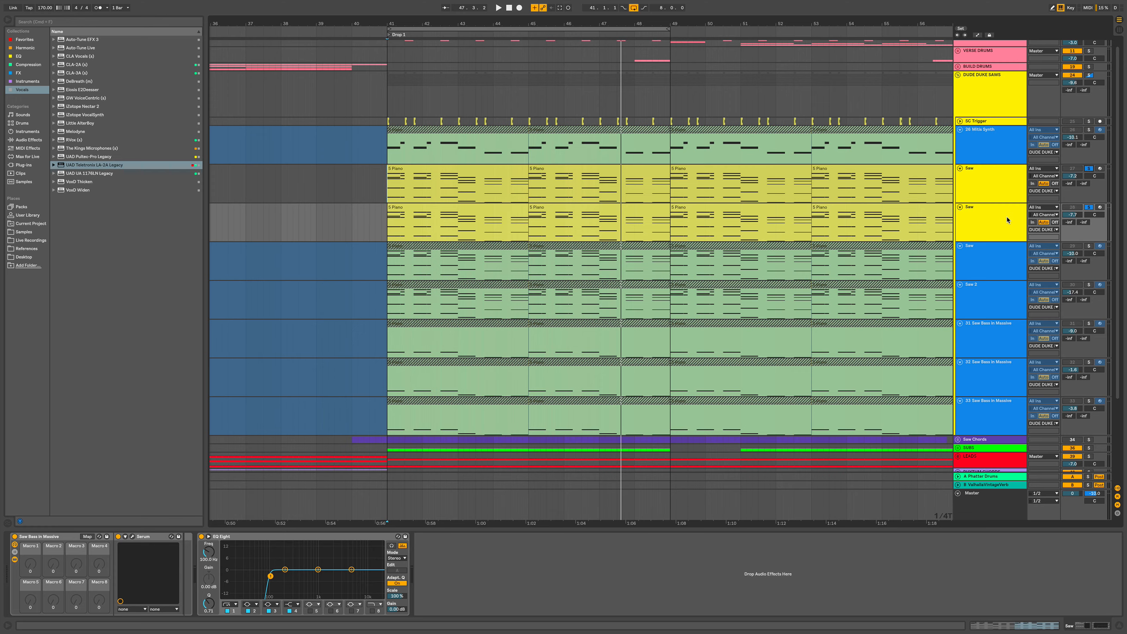
- Solo the third Saw track alone, play it from bar 41 and unfreeze it
click(994, 255)
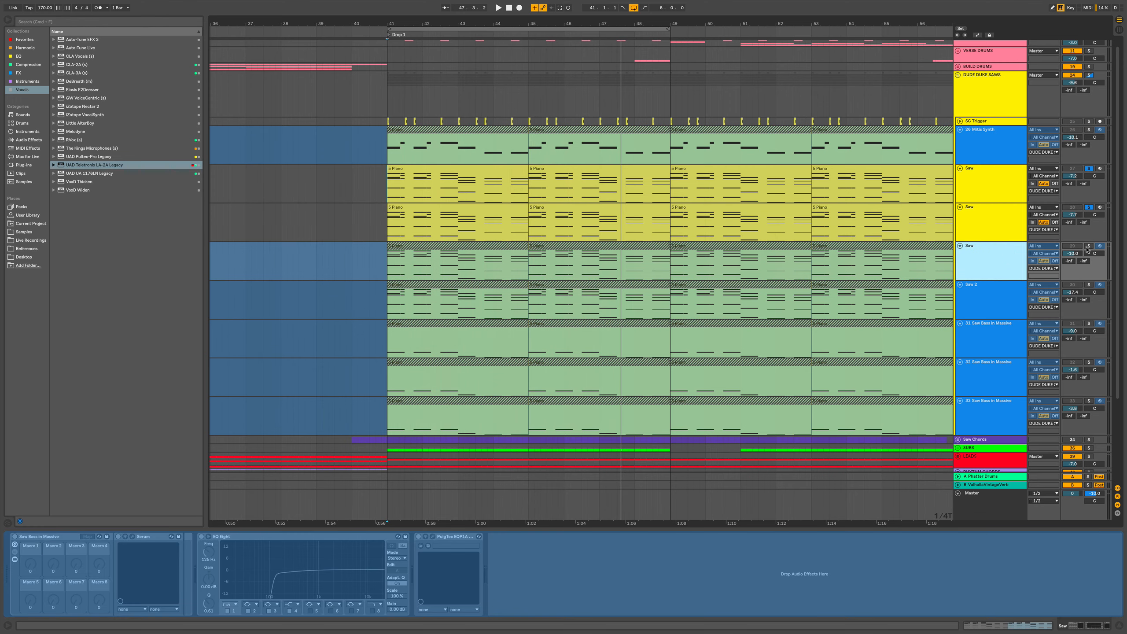
key(space)
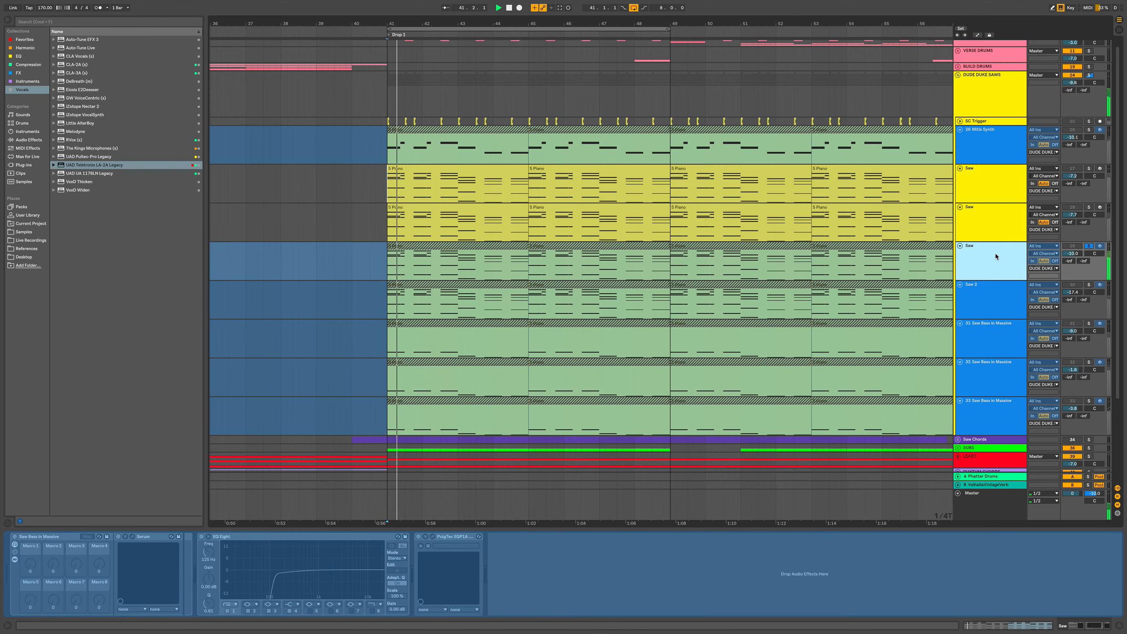
right_click(999, 254)
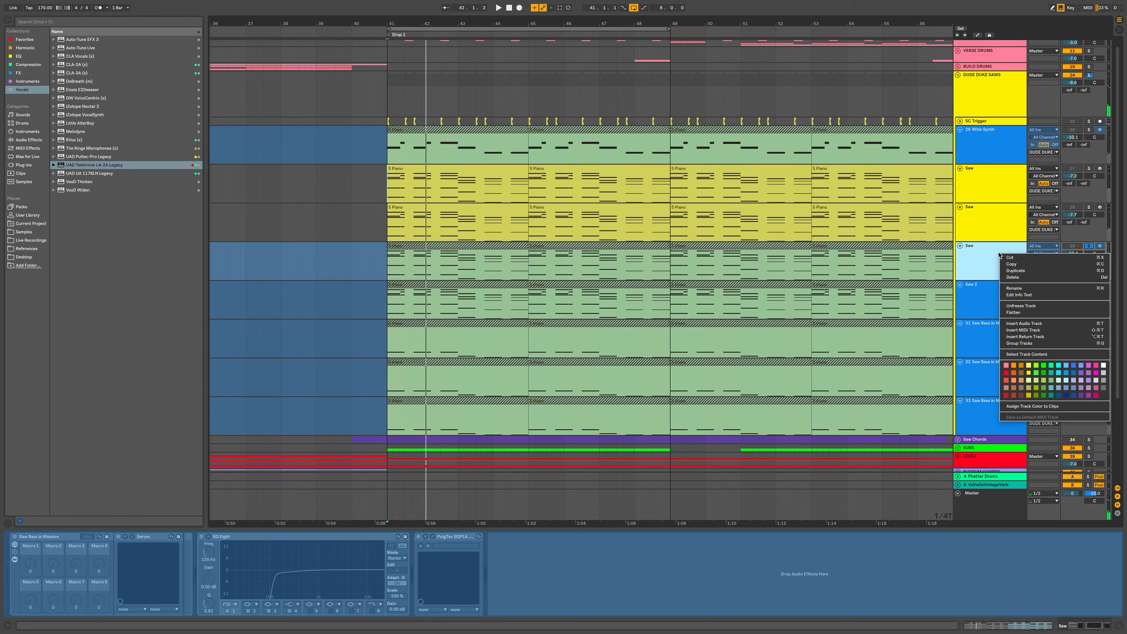
click(1018, 306)
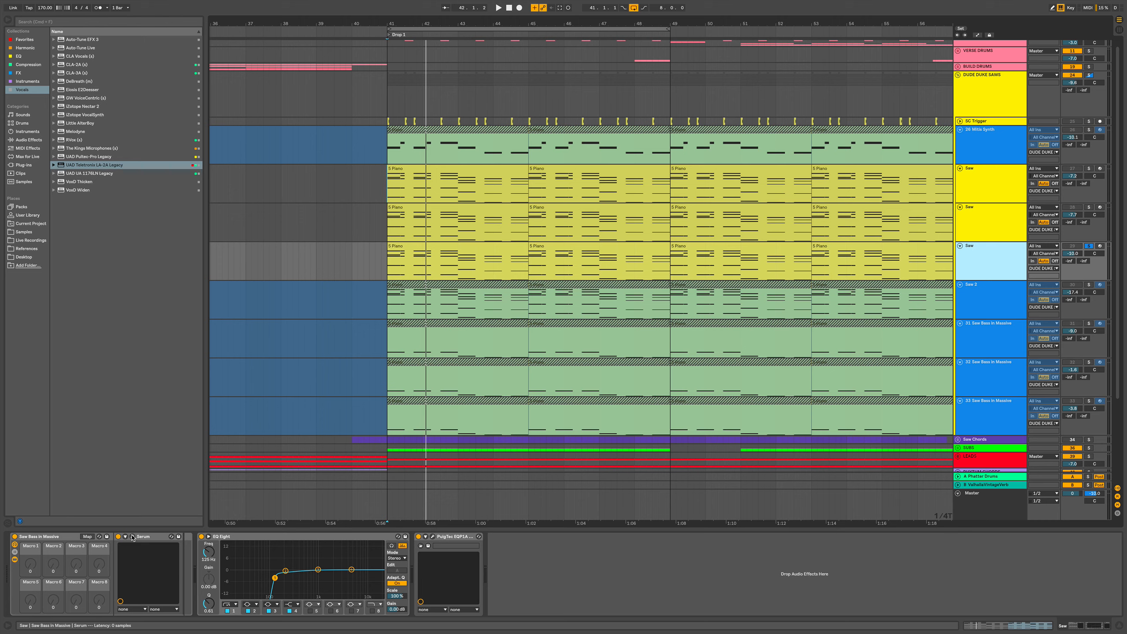
- Examine the third Saw track's SYN Biggest Saw Stack preset in Serum, playing it and viewing its oscillators and FX page, and close Serum
key(super+alt+p)
key(space)
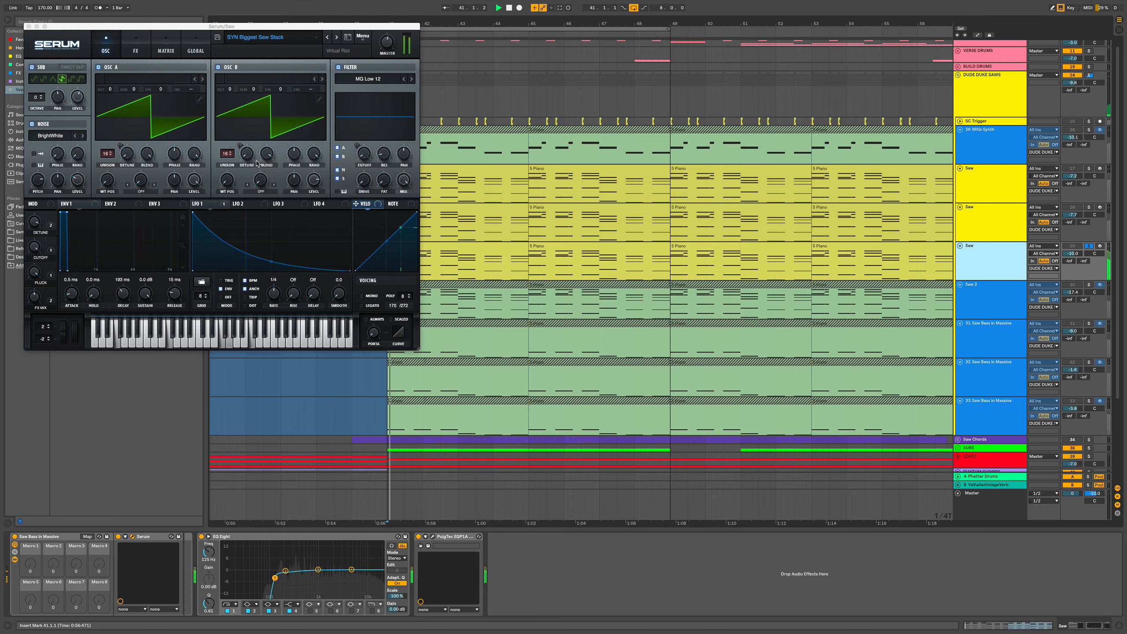
key(space)
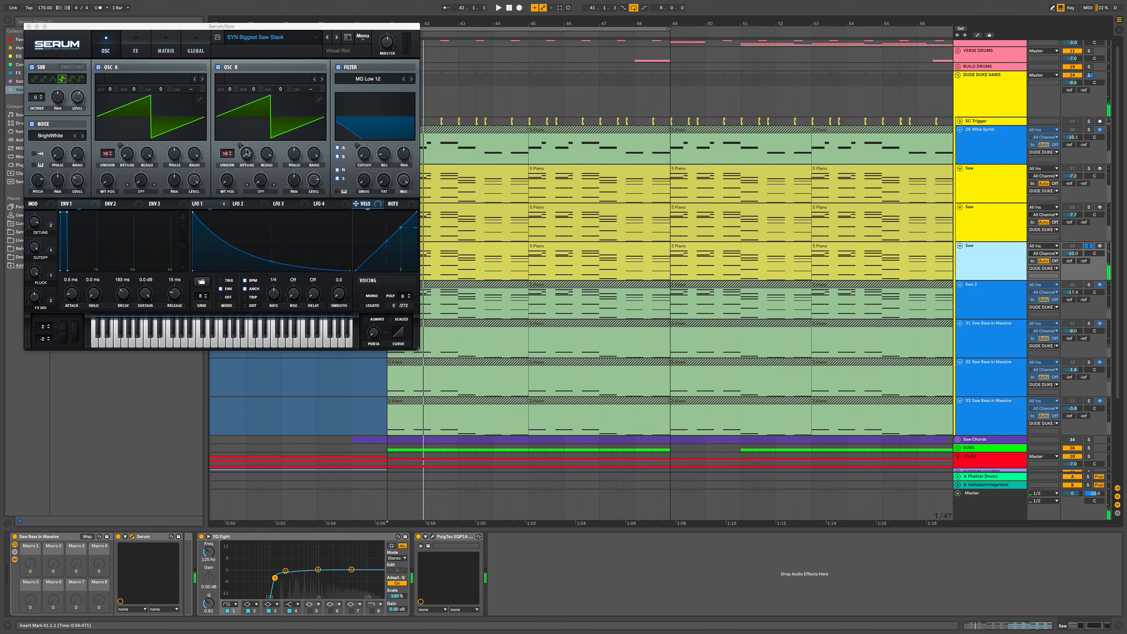
drag(414, 345, 615, 482)
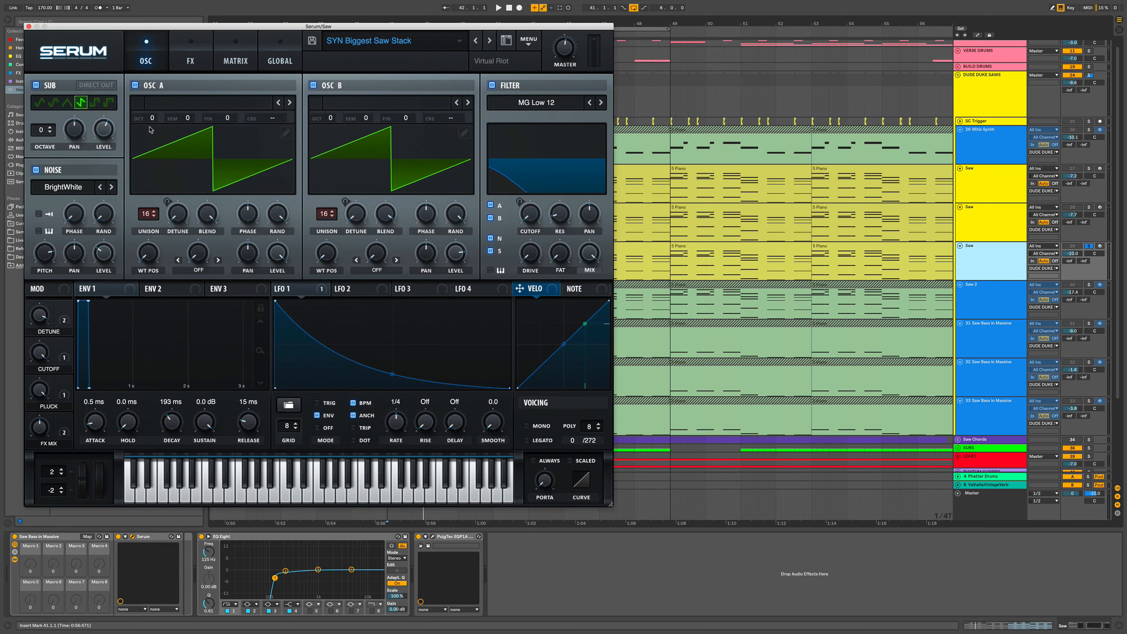
click(186, 53)
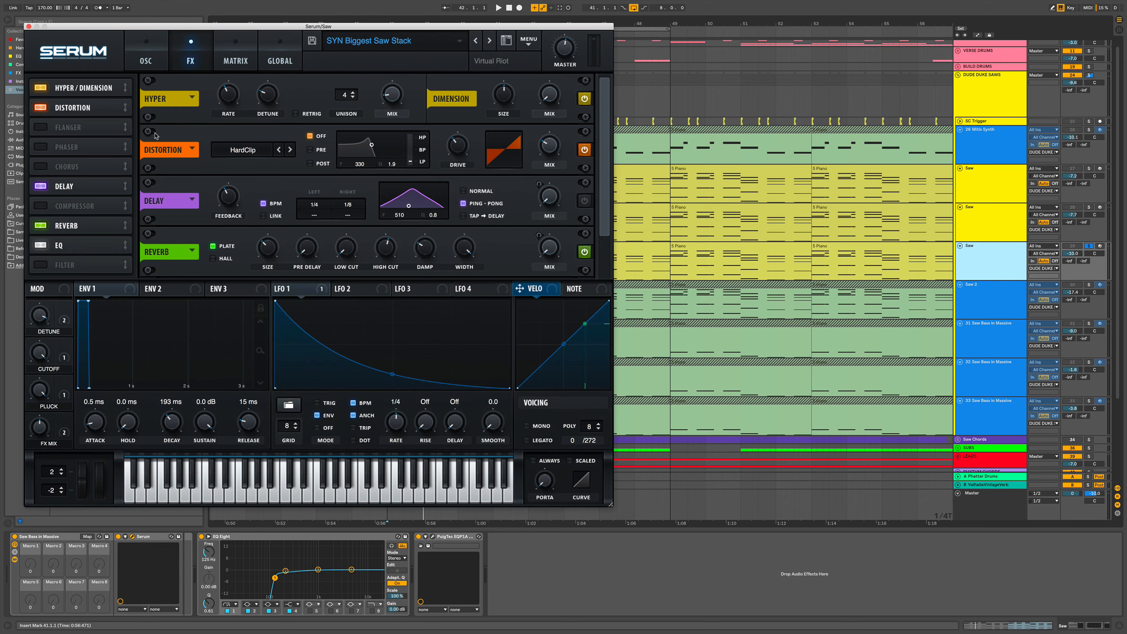
click(29, 27)
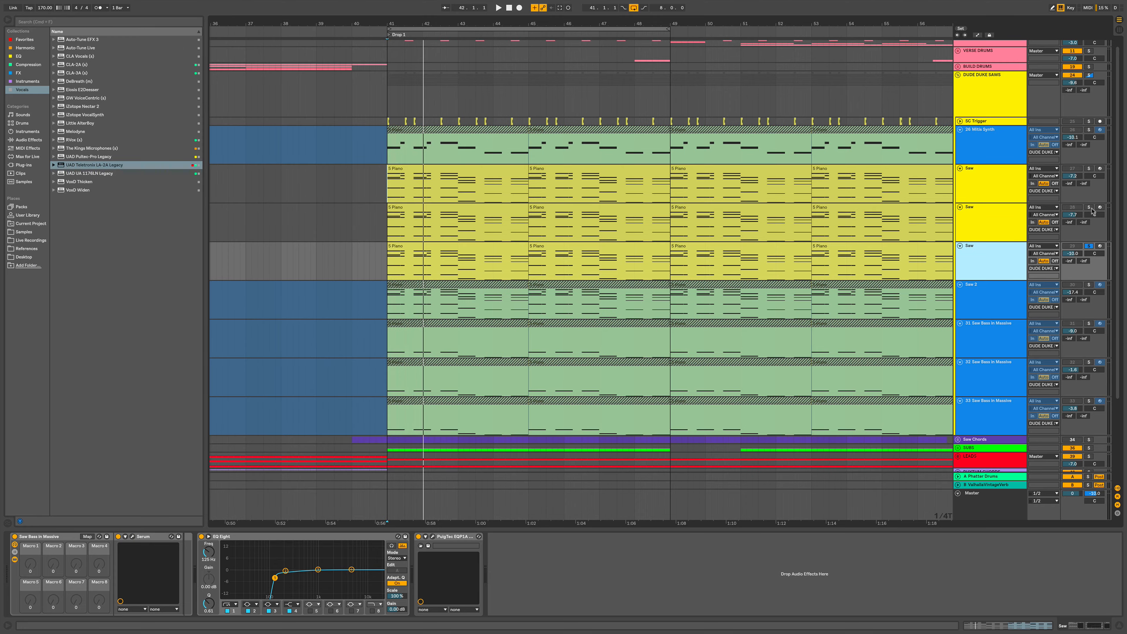
- Solo the three unfrozen Saw tracks together and audition the layered sound from bar 41, toggling the third track's solo
click(1089, 168)
key(space)
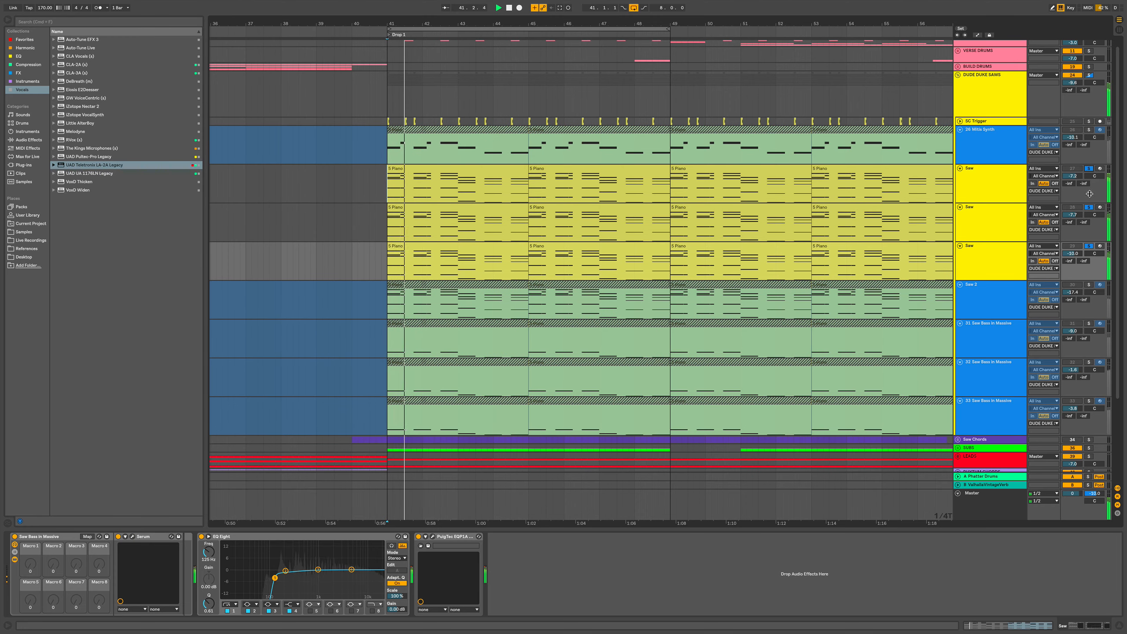
click(1089, 246)
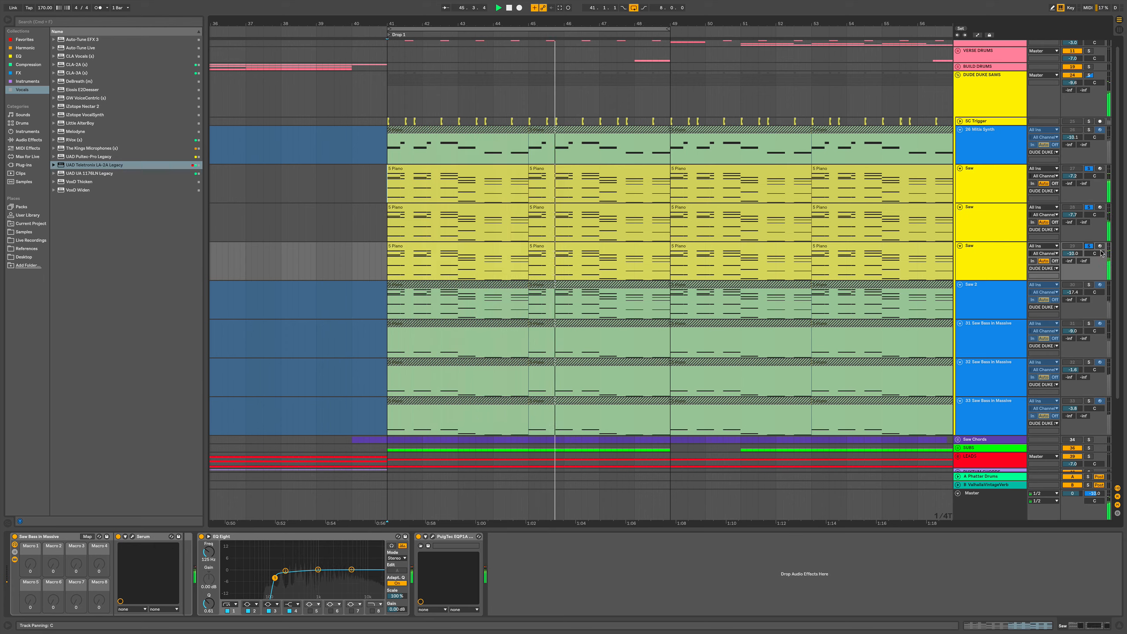
key(space)
- Solo the Saw 2 track alone, play it from bar 41 and unfreeze it
click(991, 256)
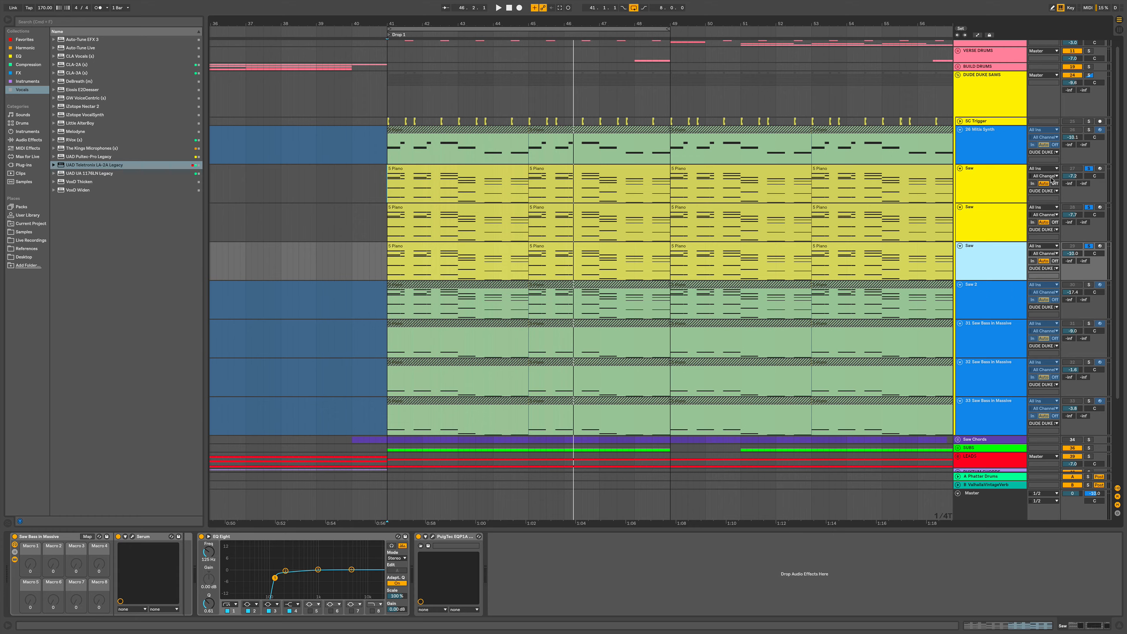
click(993, 293)
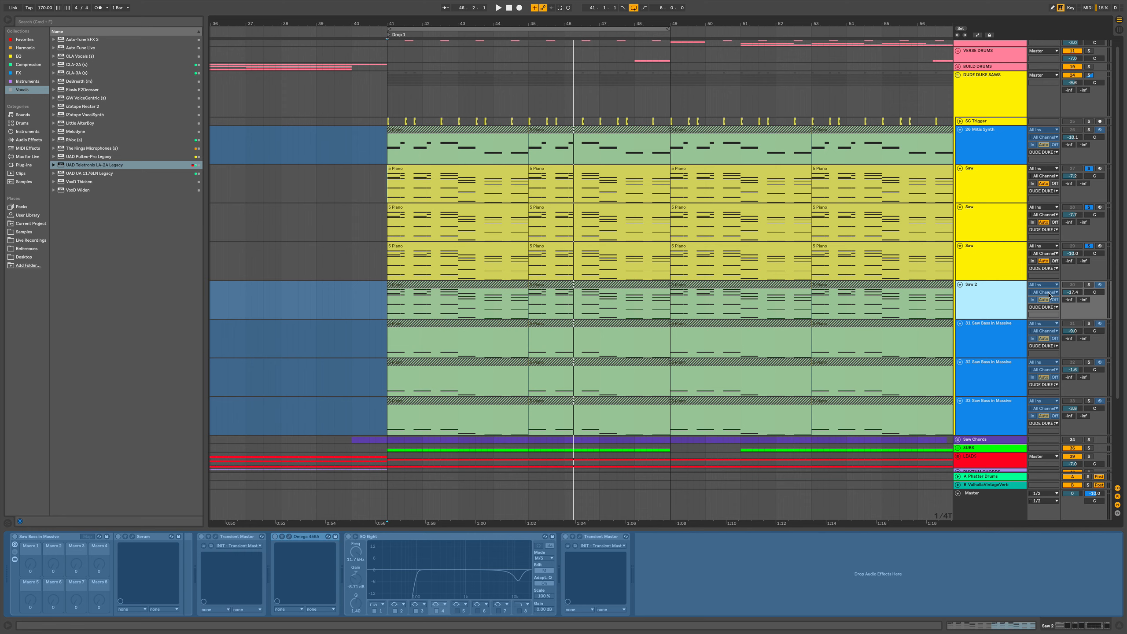
click(1089, 284)
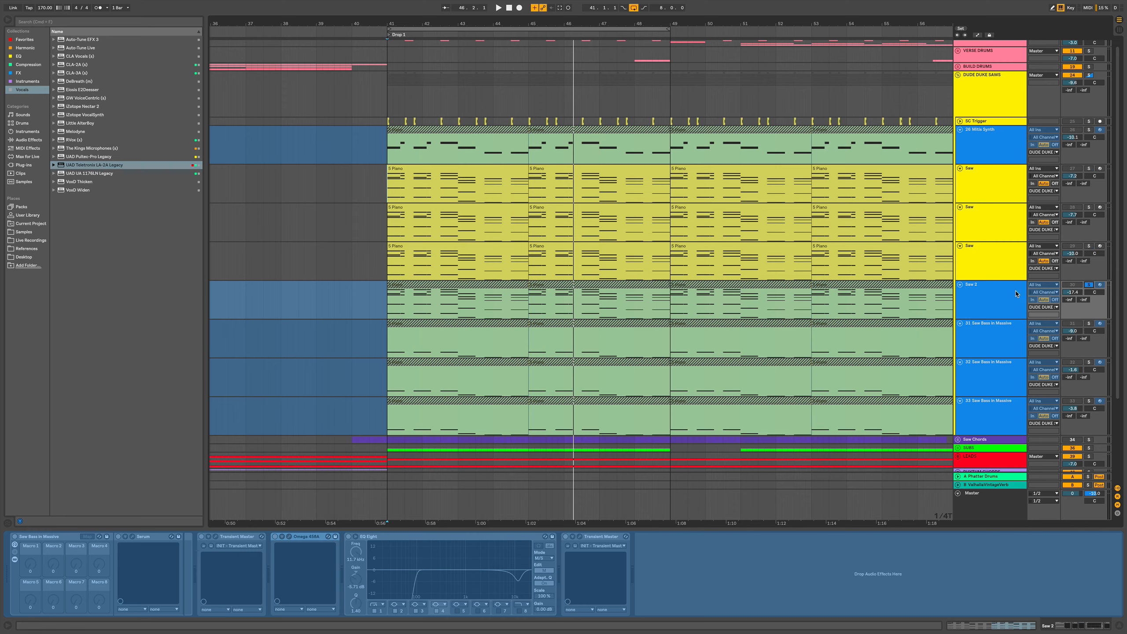
key(space)
click(1002, 291)
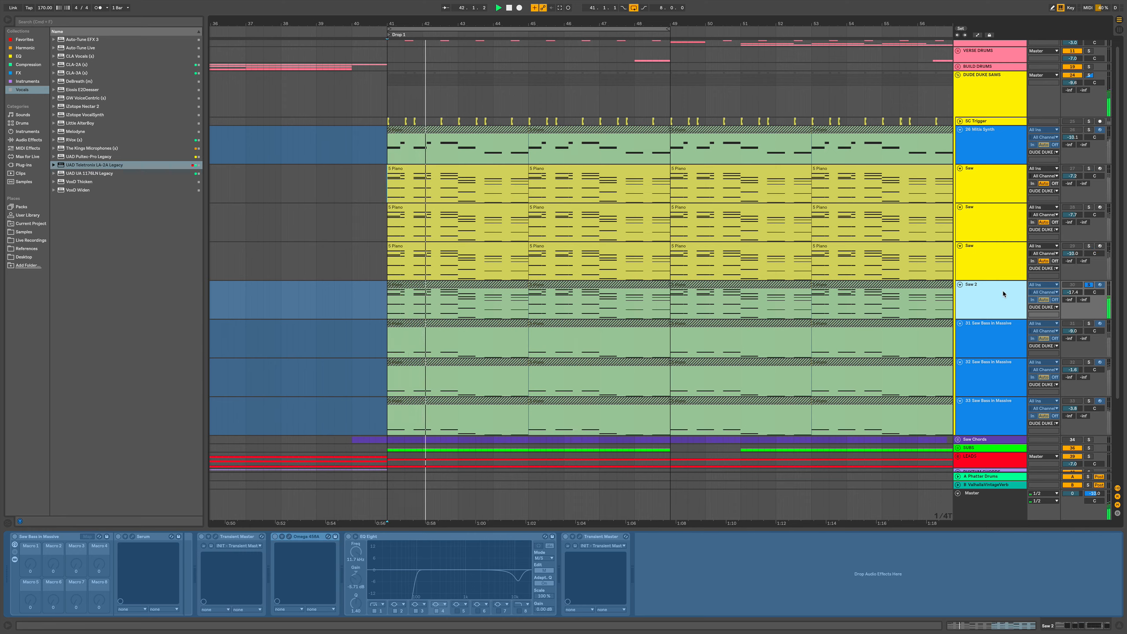
right_click(995, 292)
click(1016, 346)
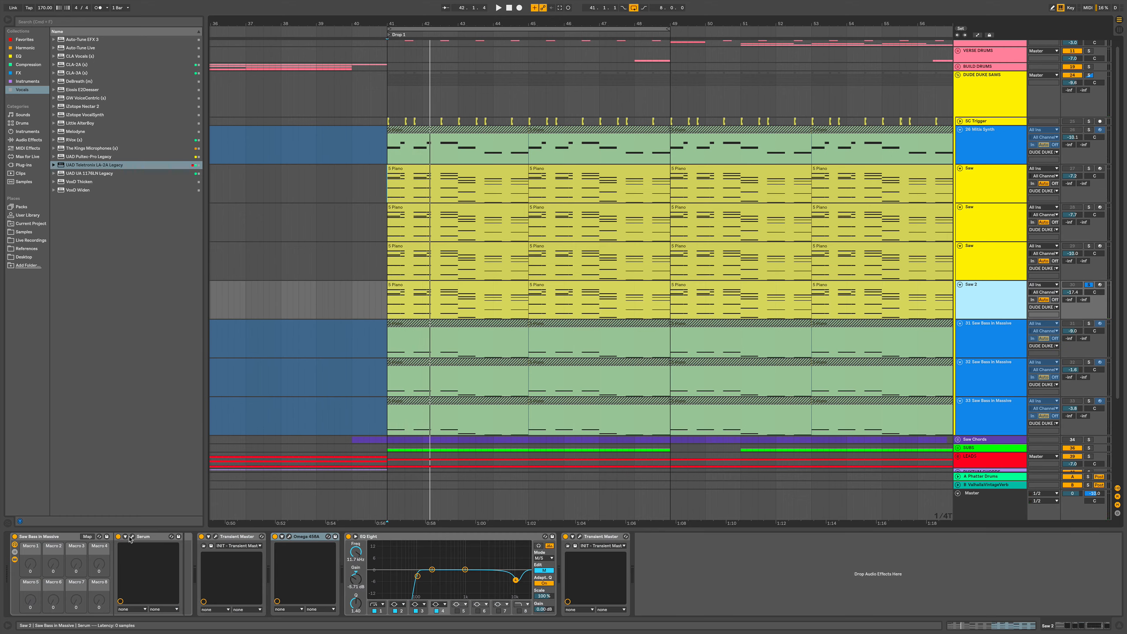
- Examine Saw 2's LD - 2ME Saw preset in an enlarged Serum window, play it briefly and close Serum
key(super+alt+p)
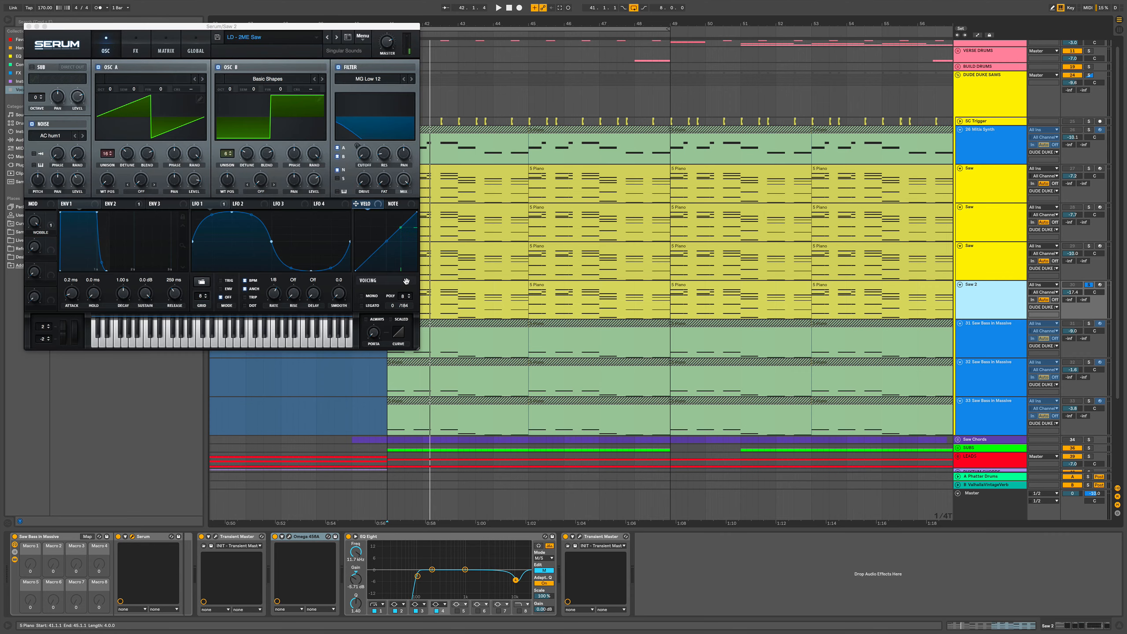
drag(414, 349, 699, 469)
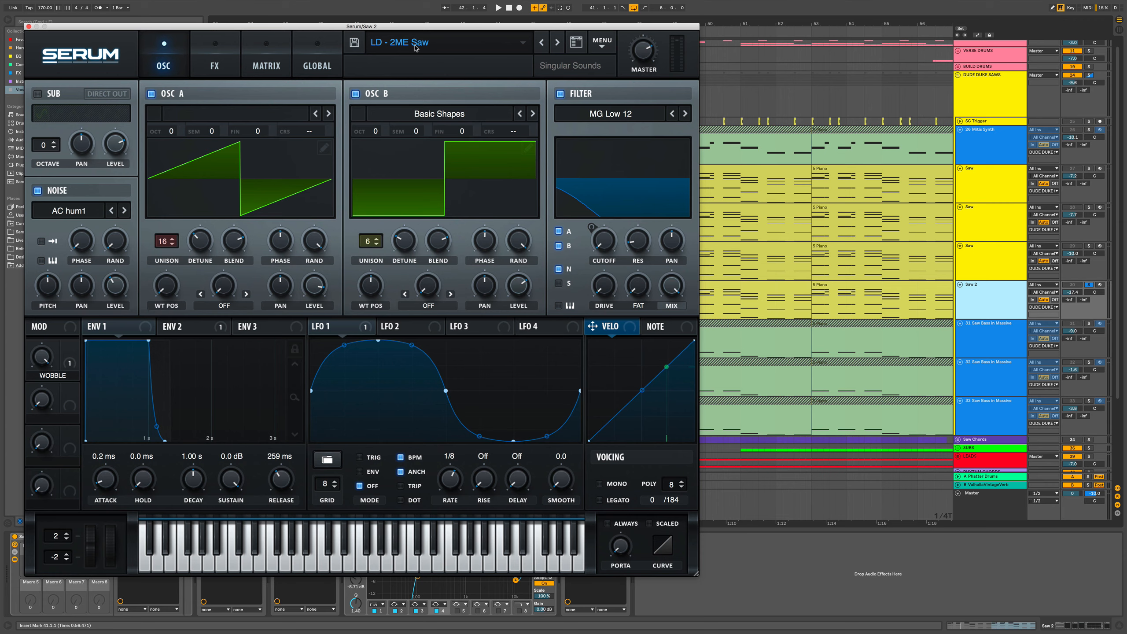
key(space)
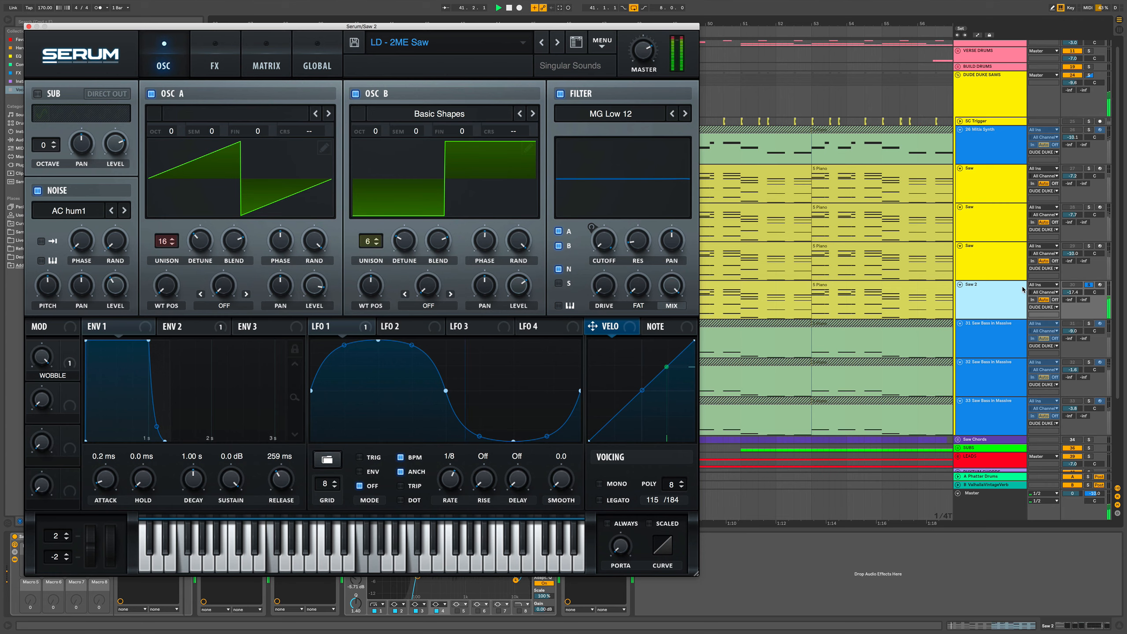
key(space)
click(28, 27)
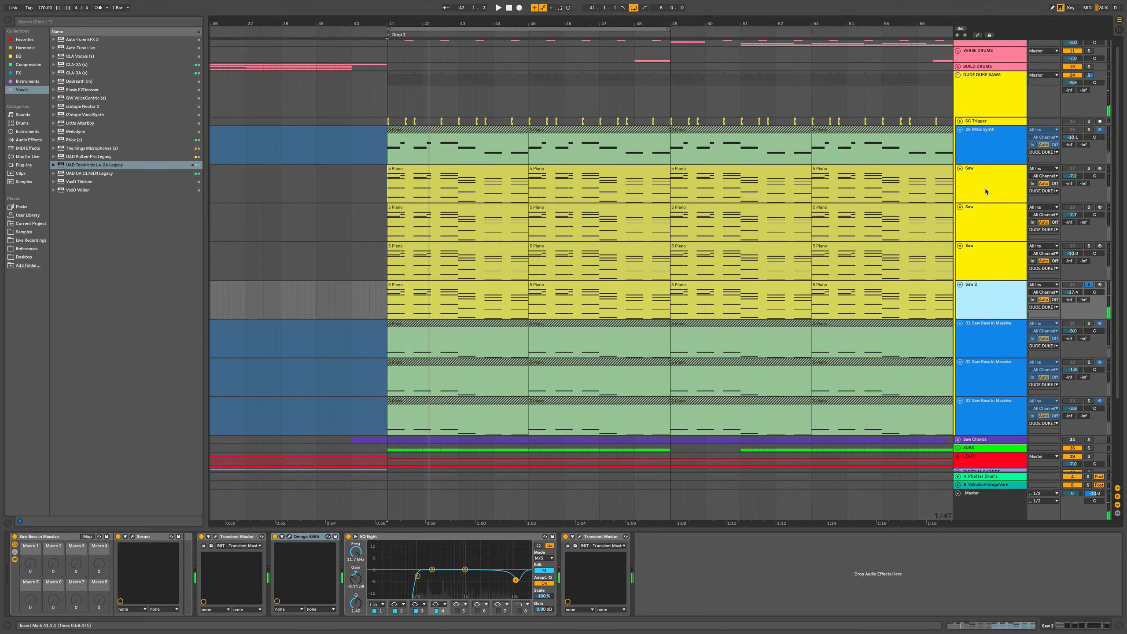
- Solo the three Saw tracks and Saw 2 together and play the layered sound from bar 41
click(993, 183)
click(994, 294)
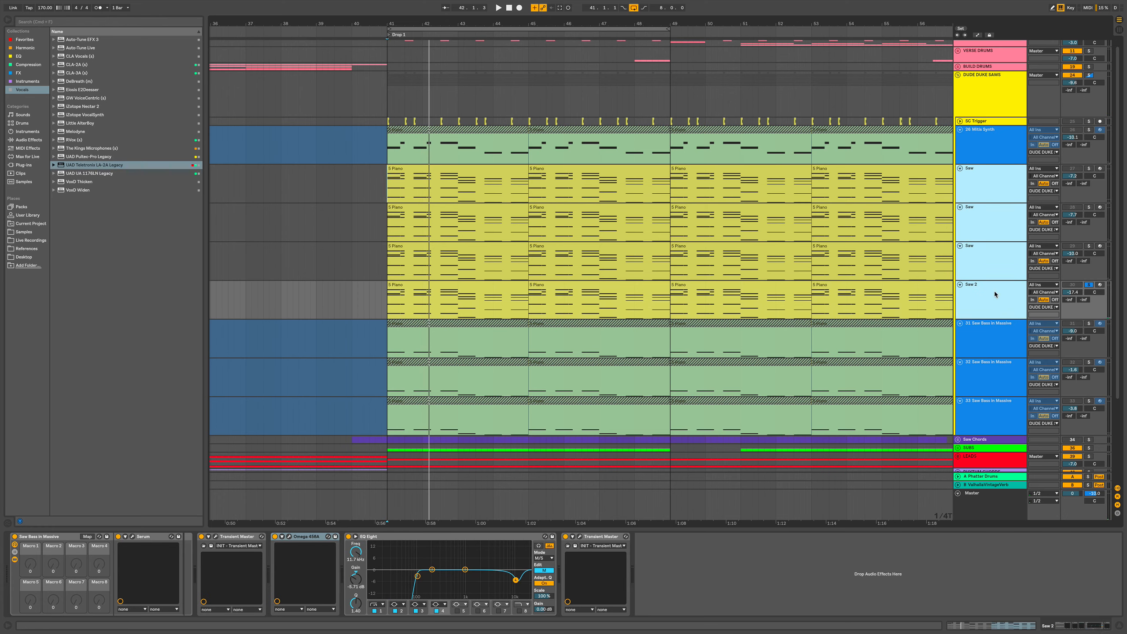
key(space)
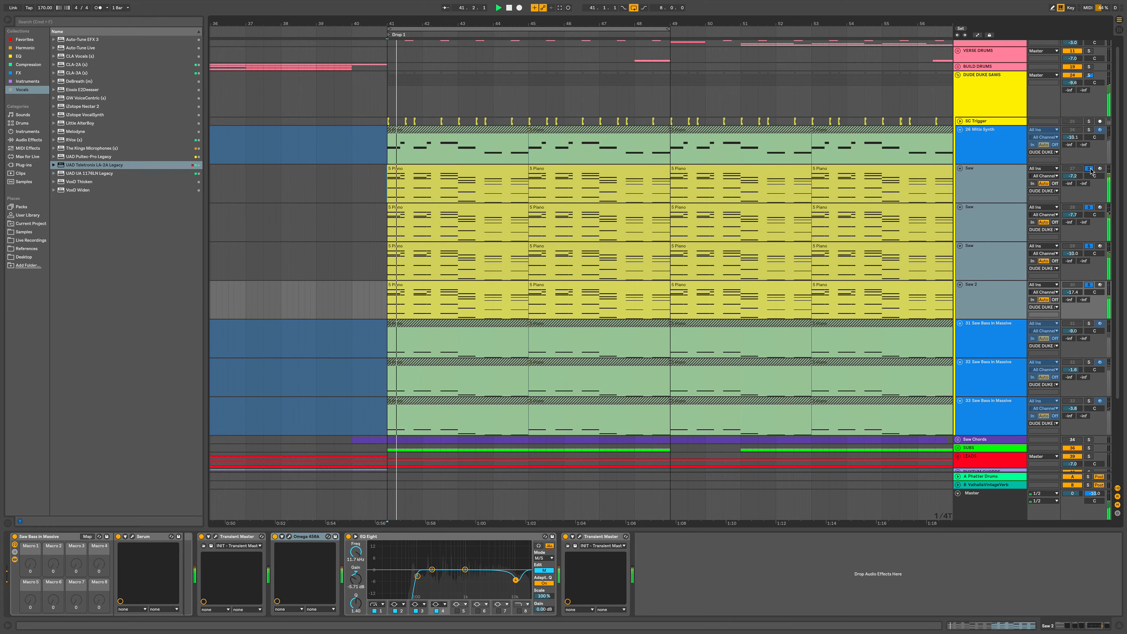
click(1094, 285)
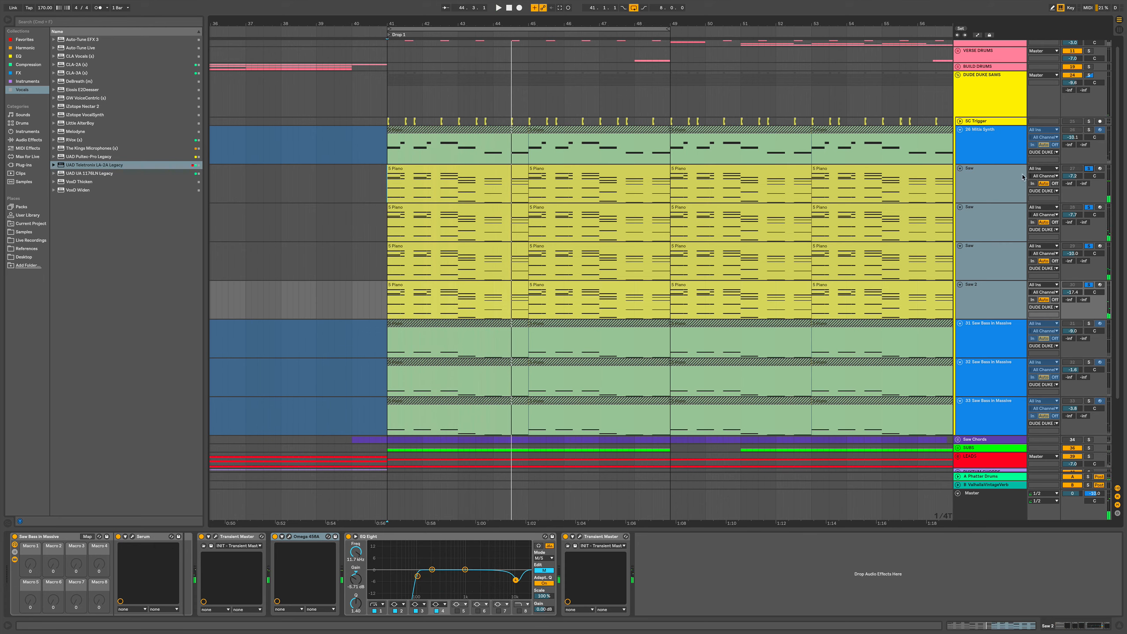
- Compare the four saw layers during playback by toggling their solos, finishing with all four soloed
click(1088, 169)
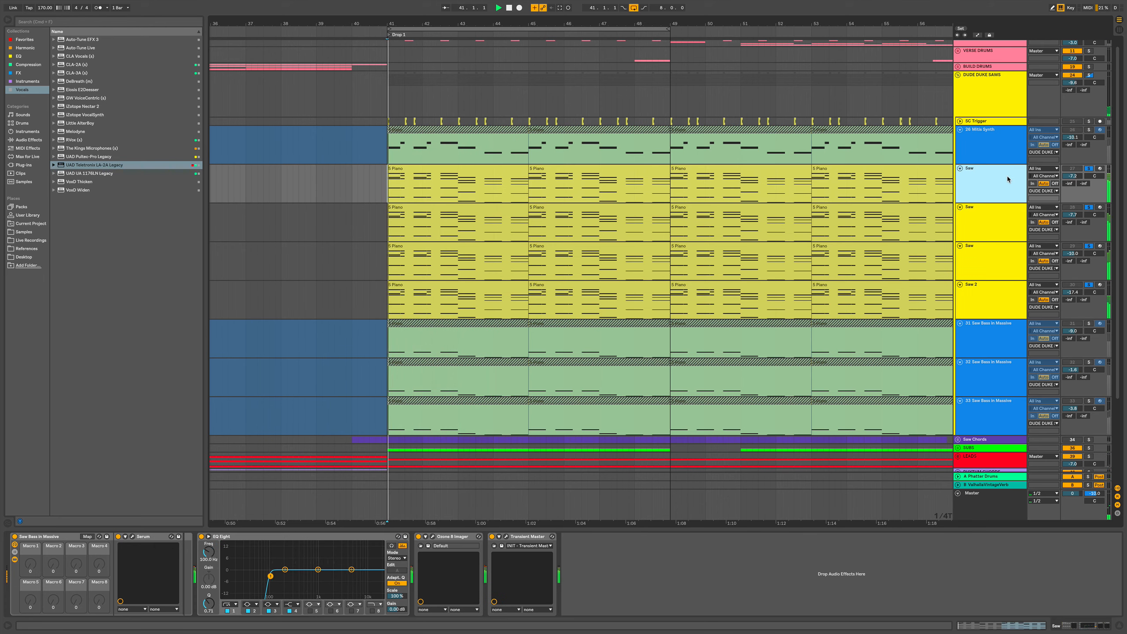
super+click(1089, 169)
click(1088, 207)
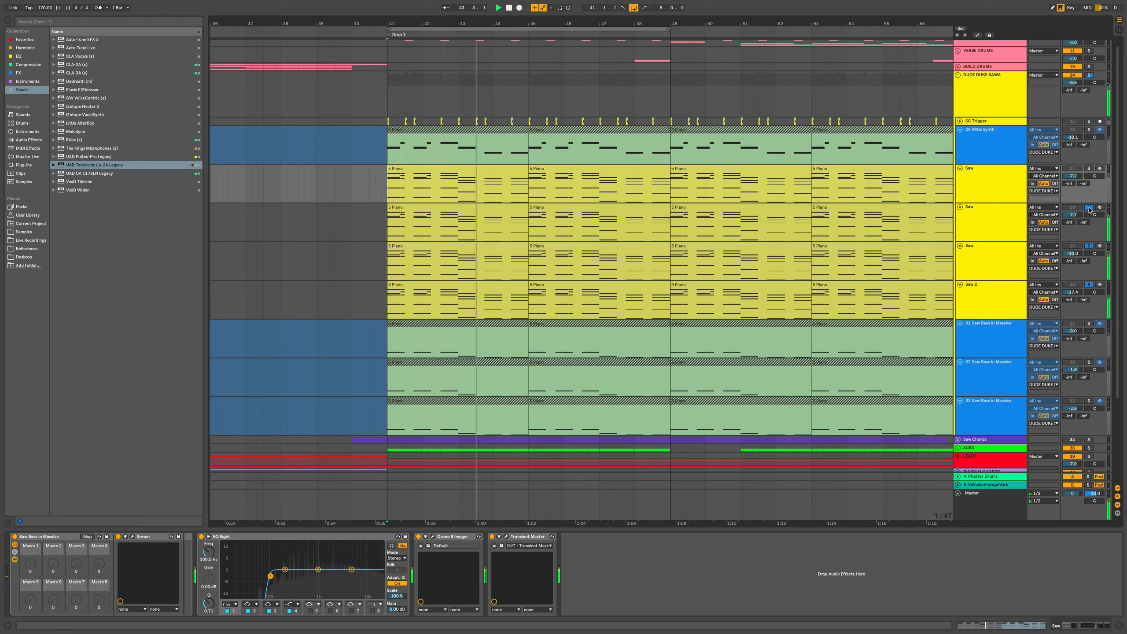
click(1089, 245)
click(1089, 245)
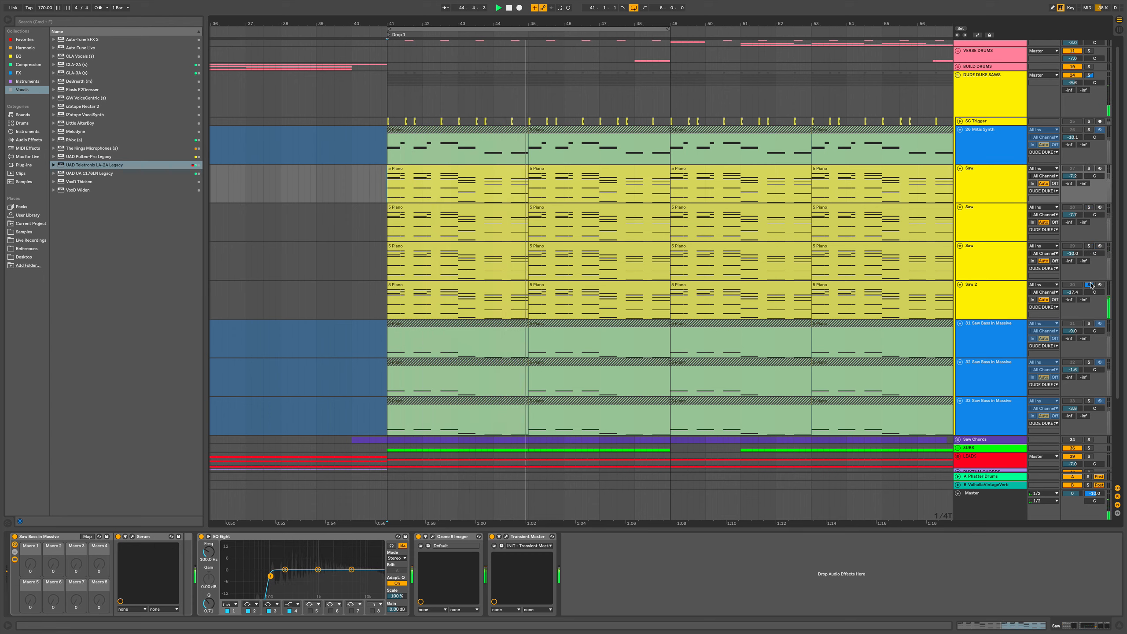
click(1088, 208)
click(1089, 169)
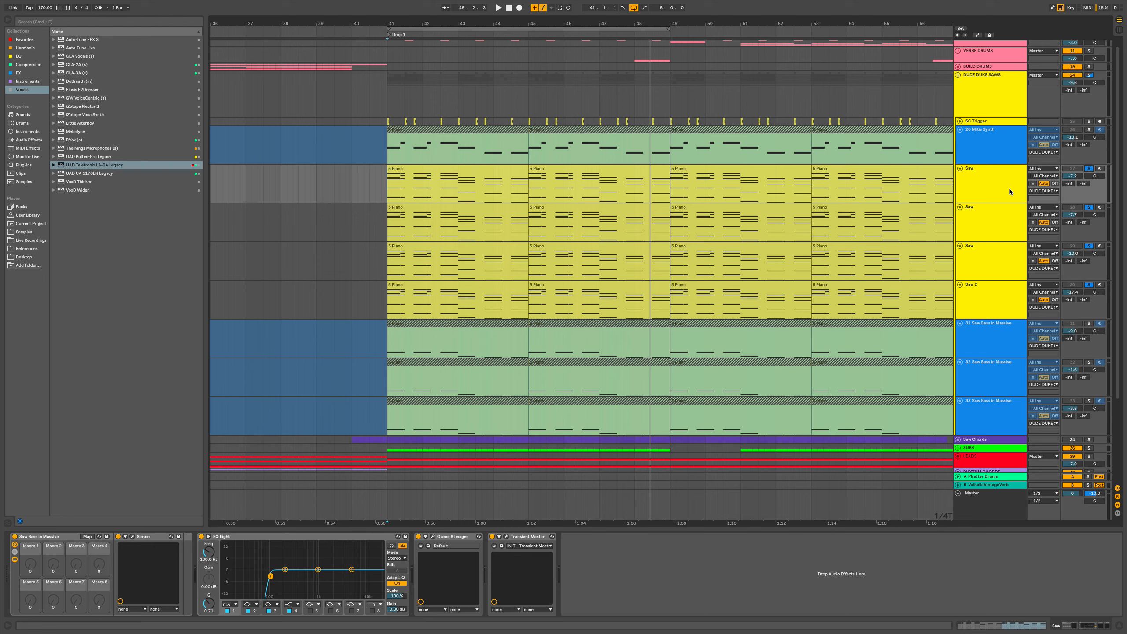
- Review the device chains of the three Saw tracks and Saw 2, going through the tracks one by one
click(991, 177)
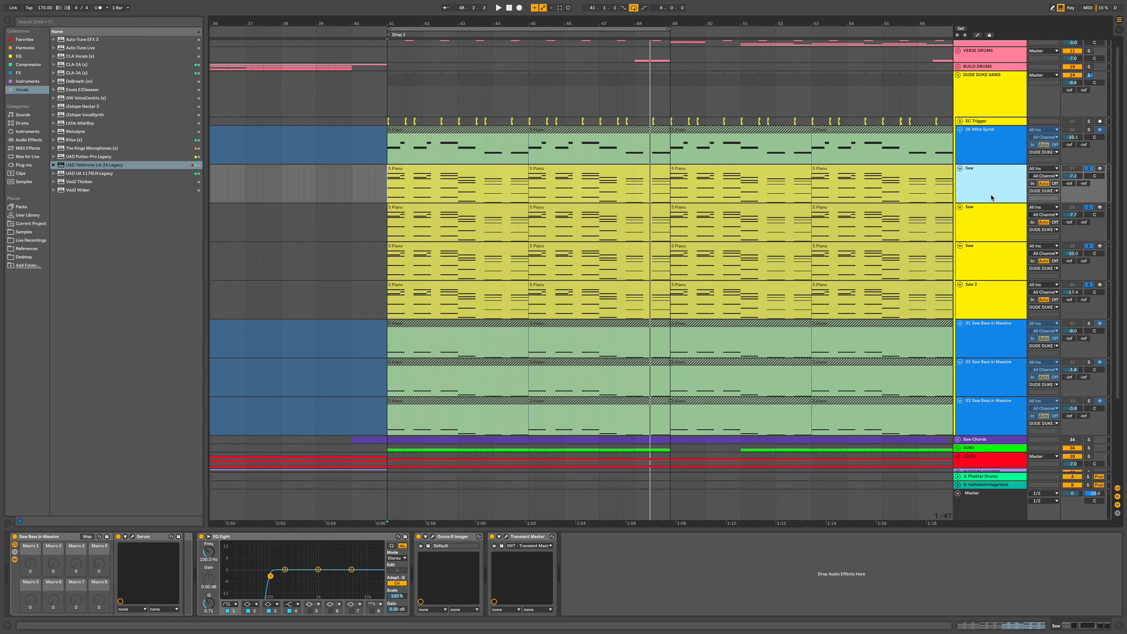
click(993, 217)
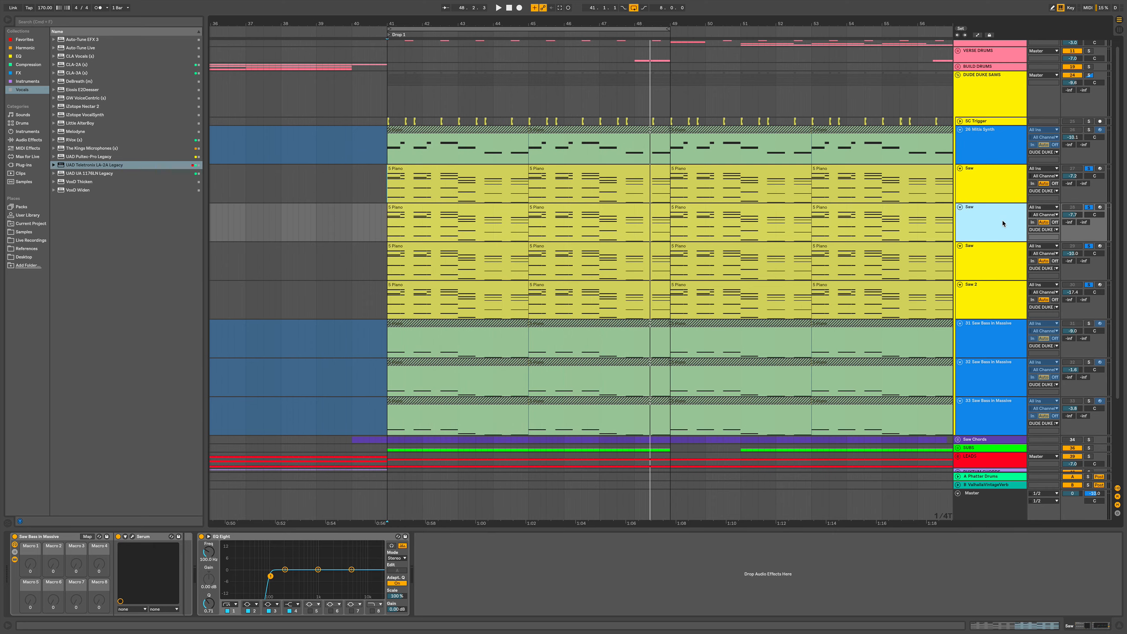
click(995, 260)
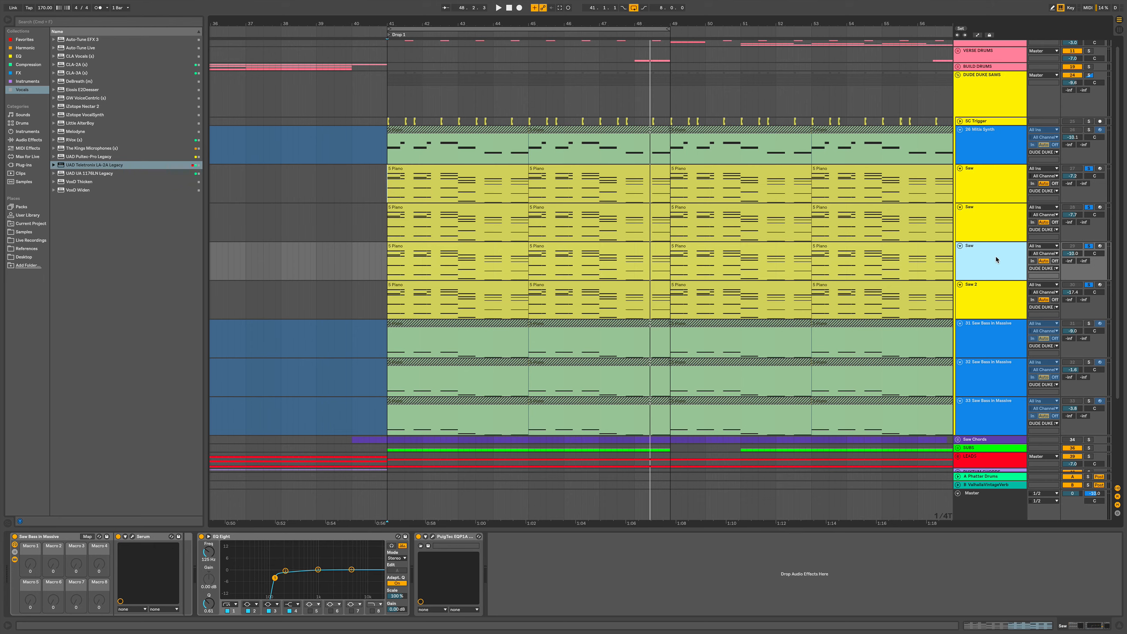
click(979, 214)
click(981, 182)
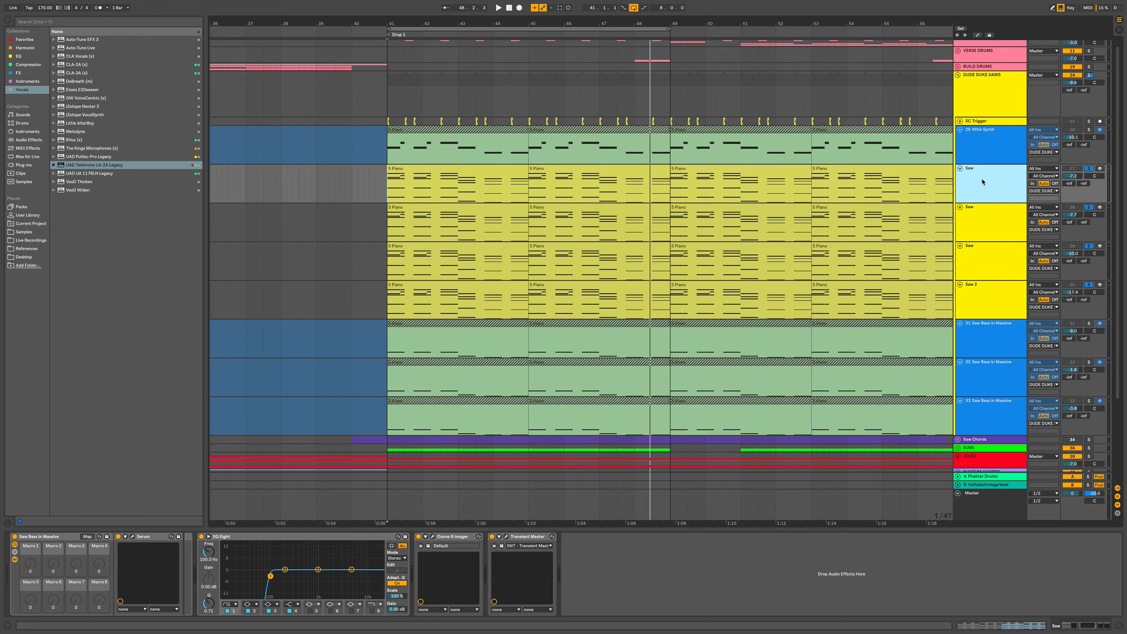
click(990, 213)
click(988, 253)
click(983, 306)
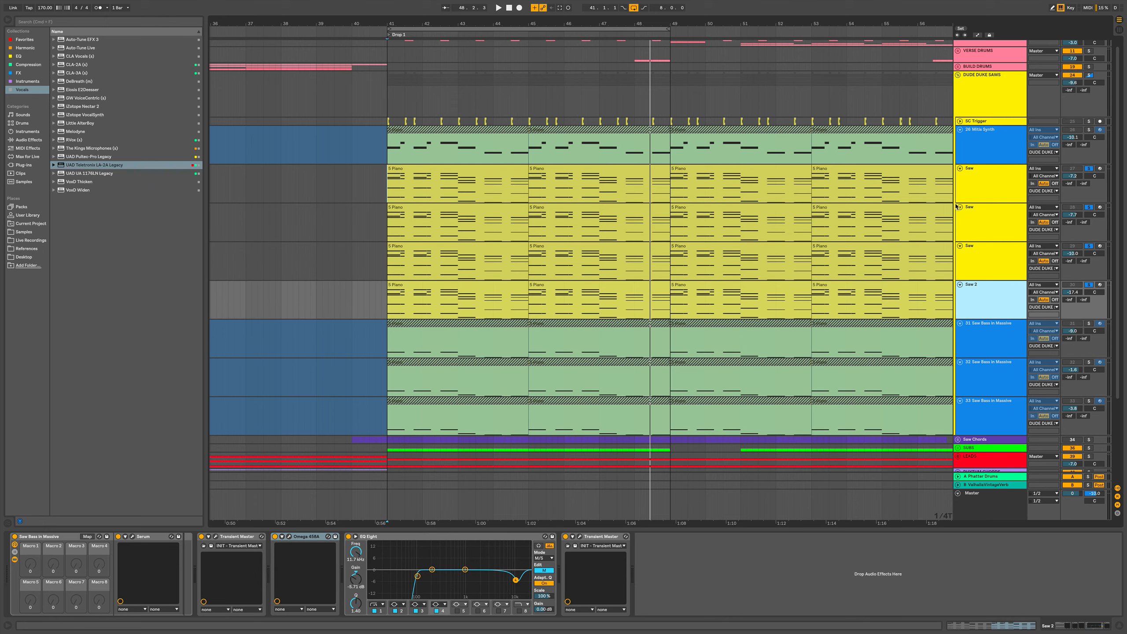
- View the attack, sustain and gain settings of the first Saw track's Transient Master and close the plugin window
click(977, 178)
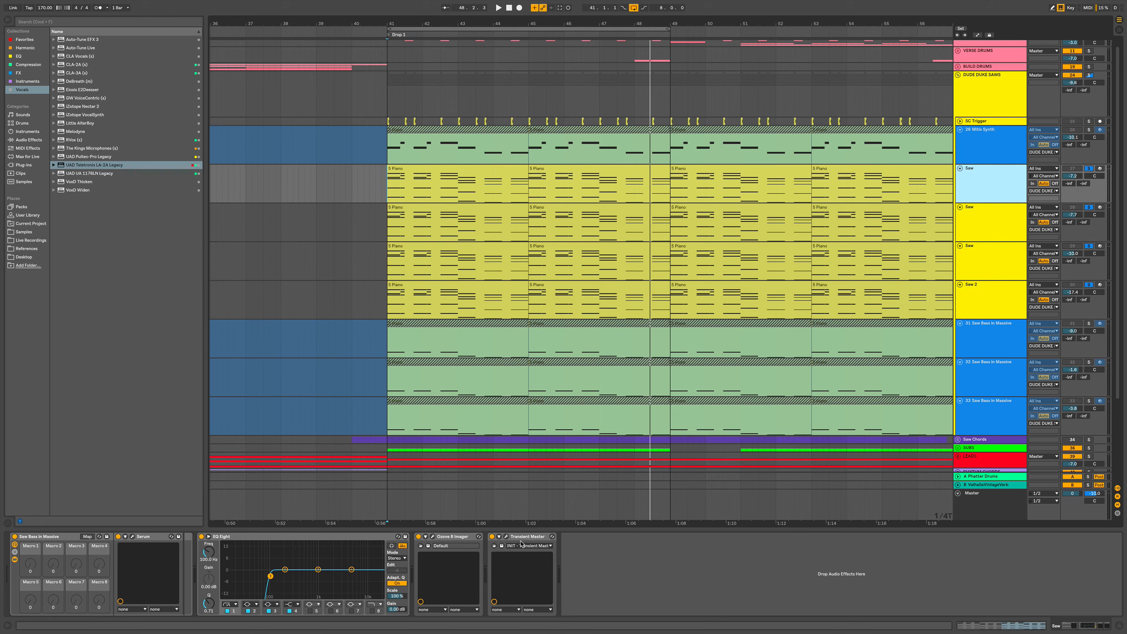
click(506, 537)
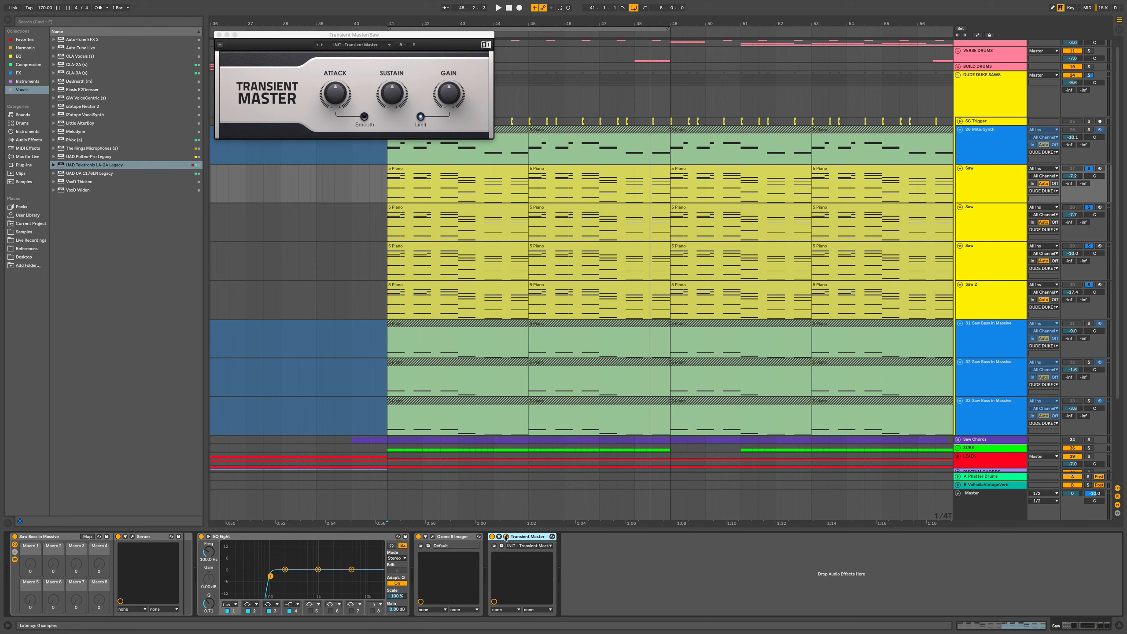
click(218, 34)
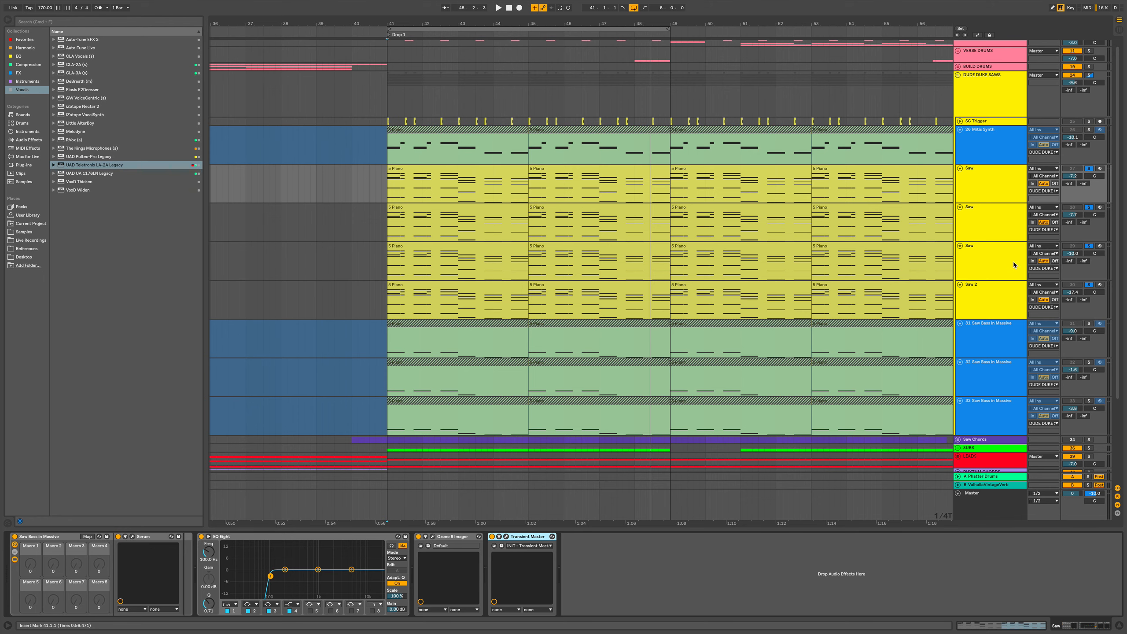
- Audition the saw stack with the first Saw track's Transient Master bypassed, re-enable it and play the same passage again
click(1014, 187)
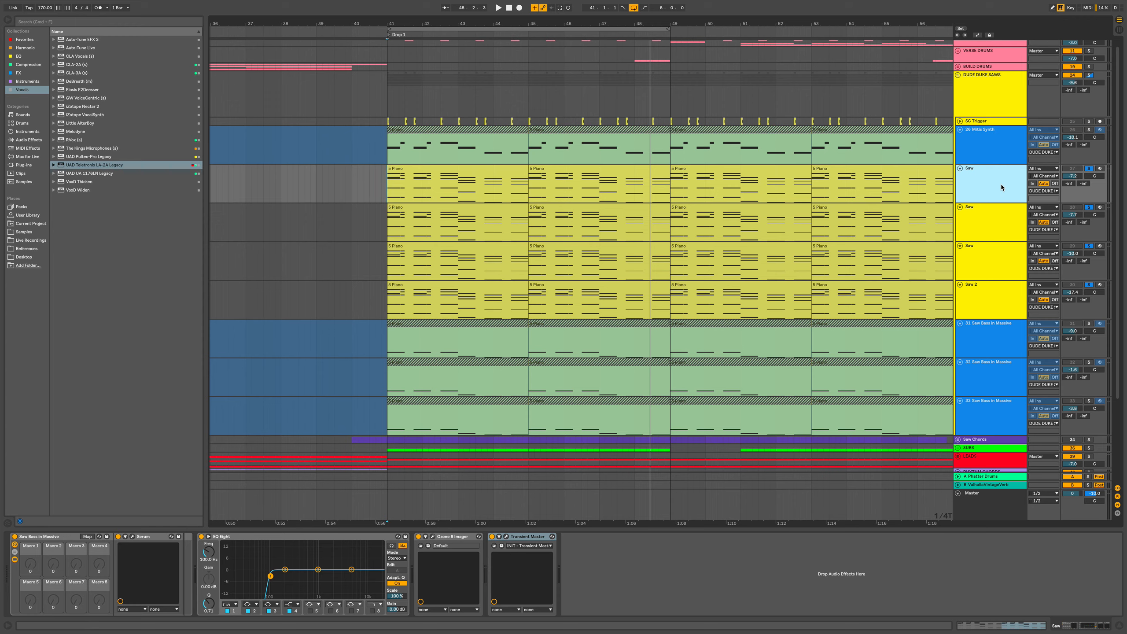
click(493, 536)
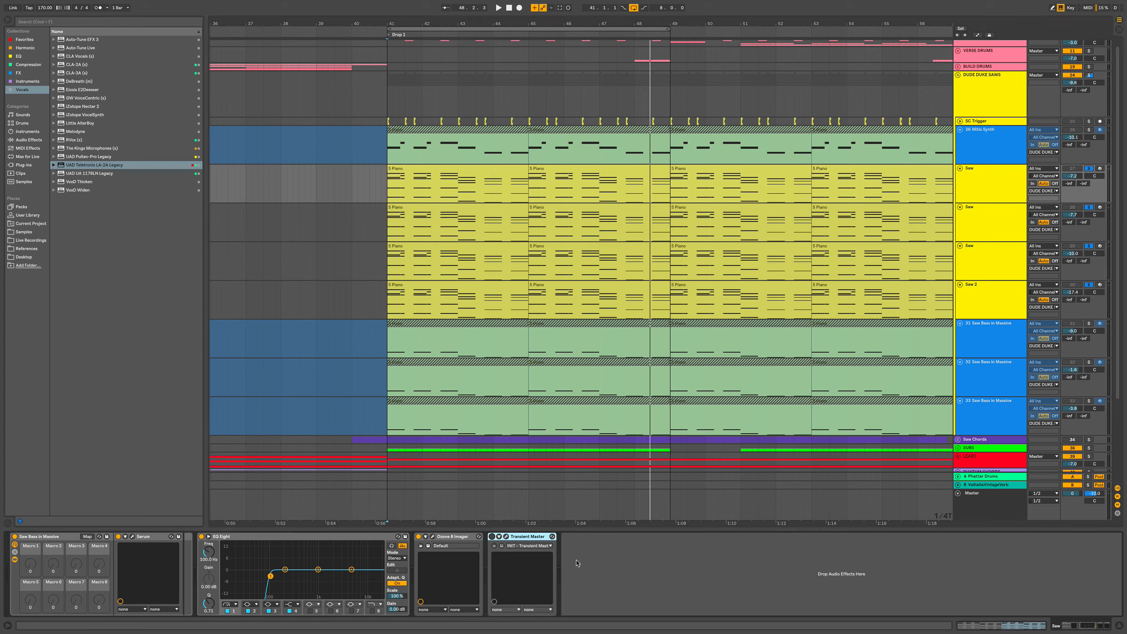
key(space)
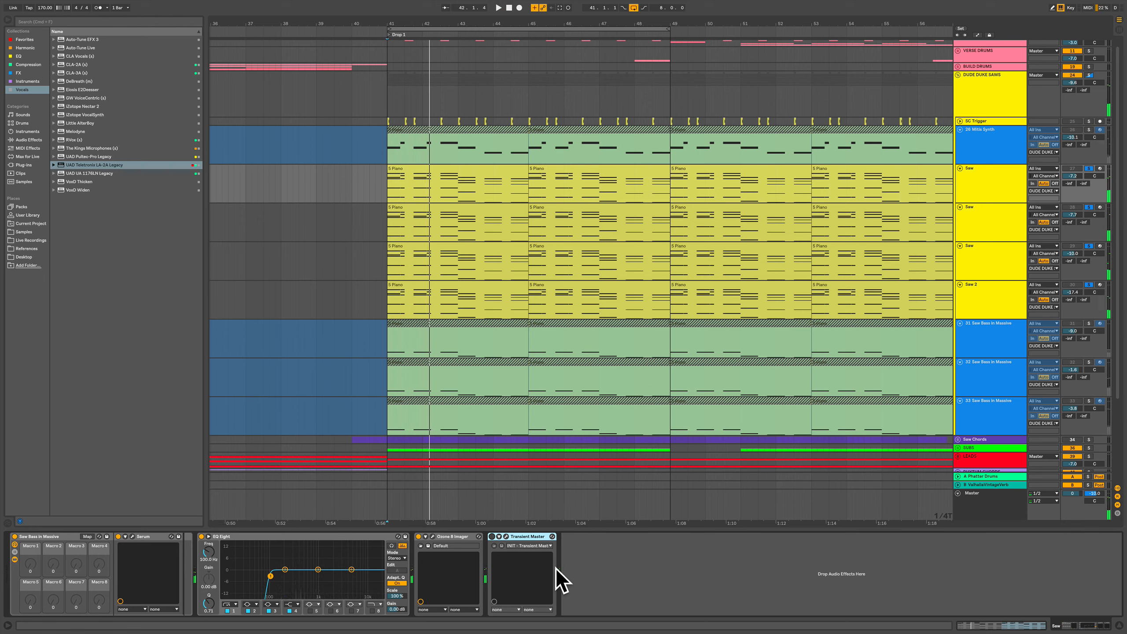
click(492, 536)
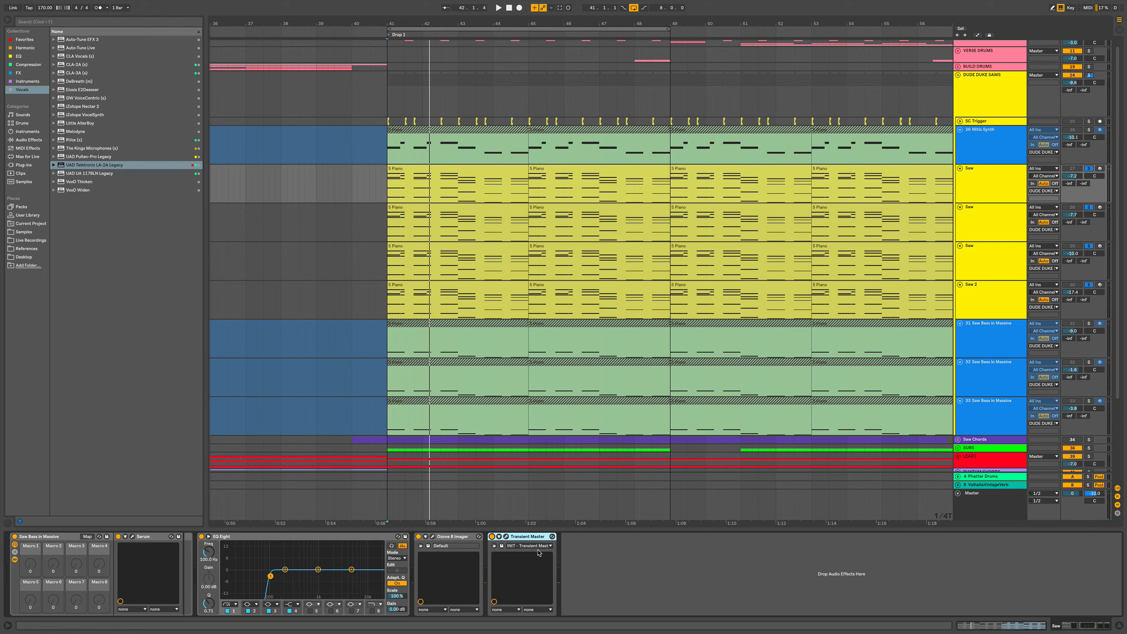
key(space)
key(space)
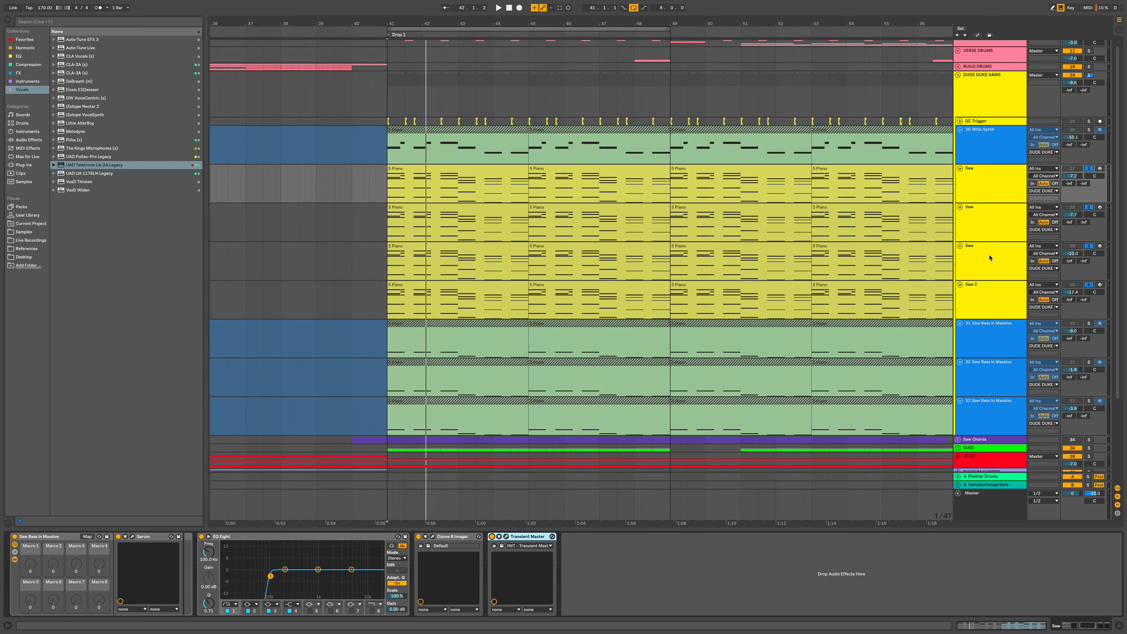
- Solo the 31 Saw Bass in Massive track alone and play it from bar 41
click(996, 335)
shift+click(989, 400)
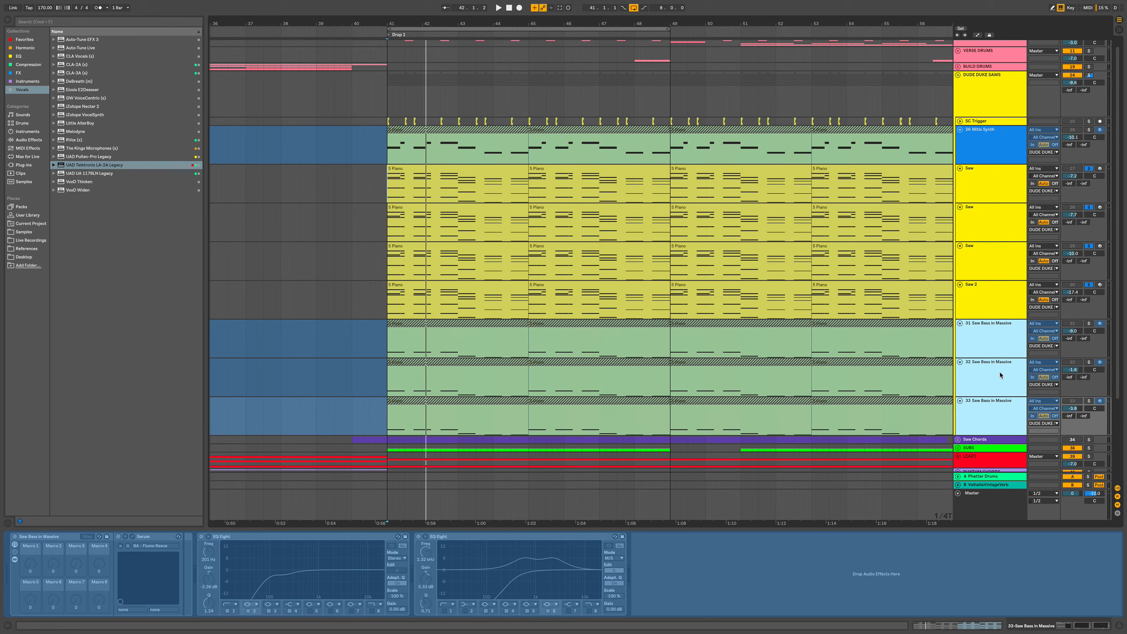
click(997, 332)
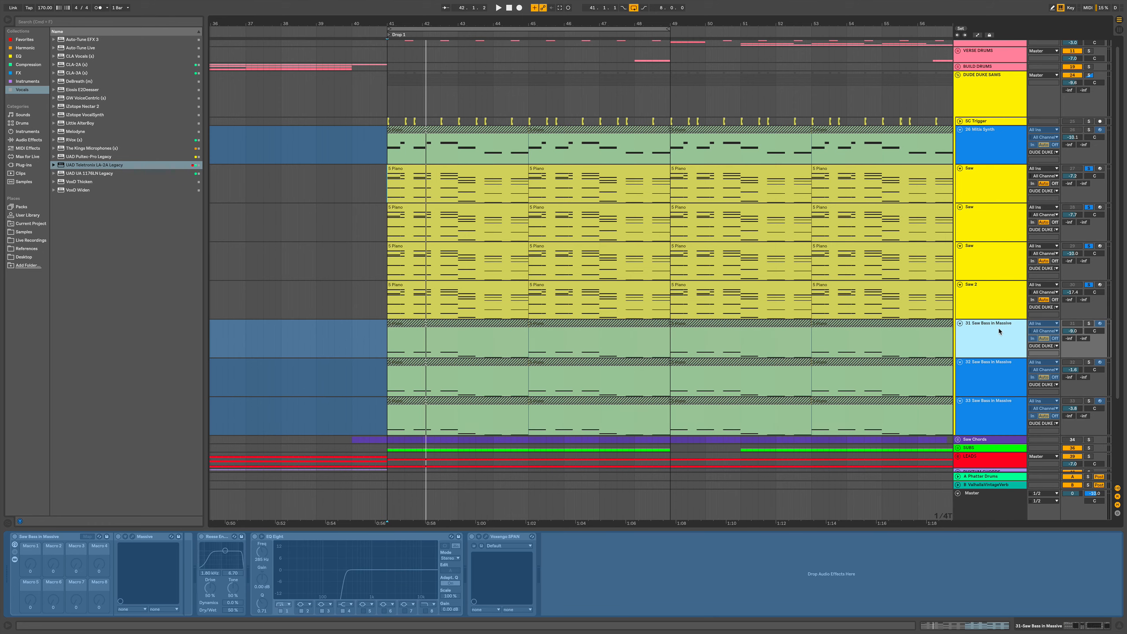
click(1088, 324)
key(space)
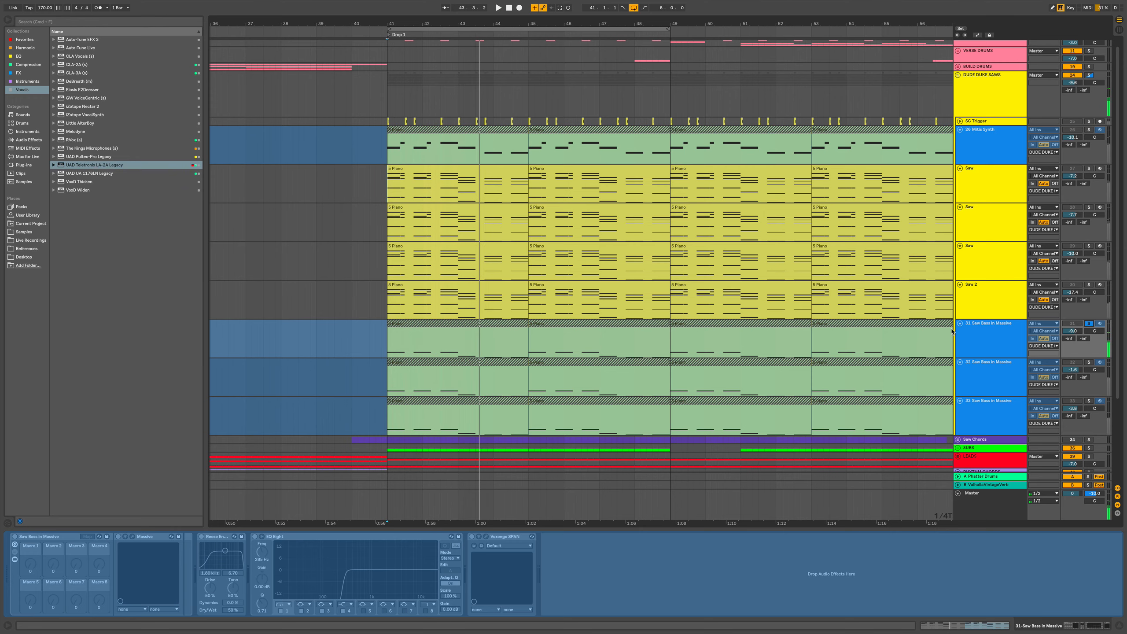
- Open the first MIDI clip on the 31 Saw Bass in Massive track and inspect its bass notes up close
double_click(445, 323)
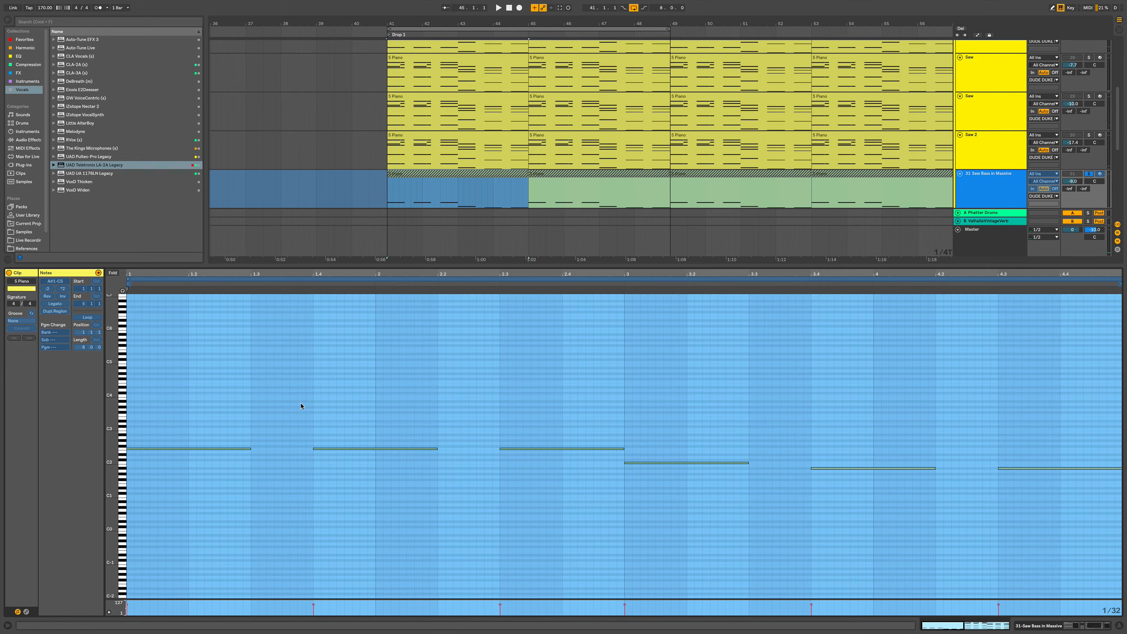
scroll(177, 444, up, 5)
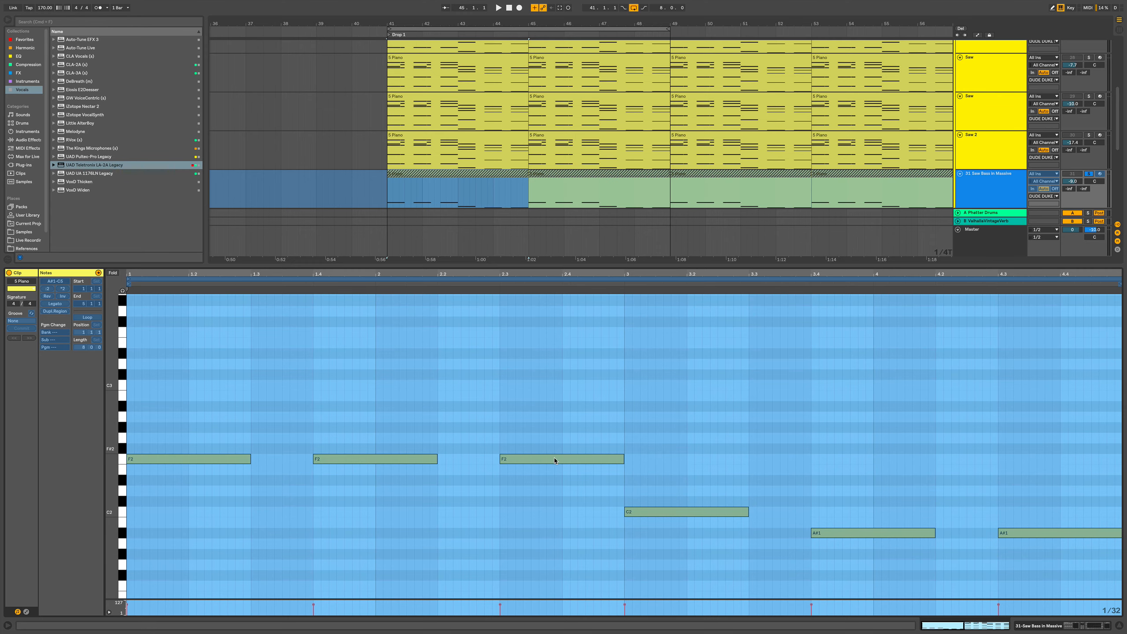
click(507, 287)
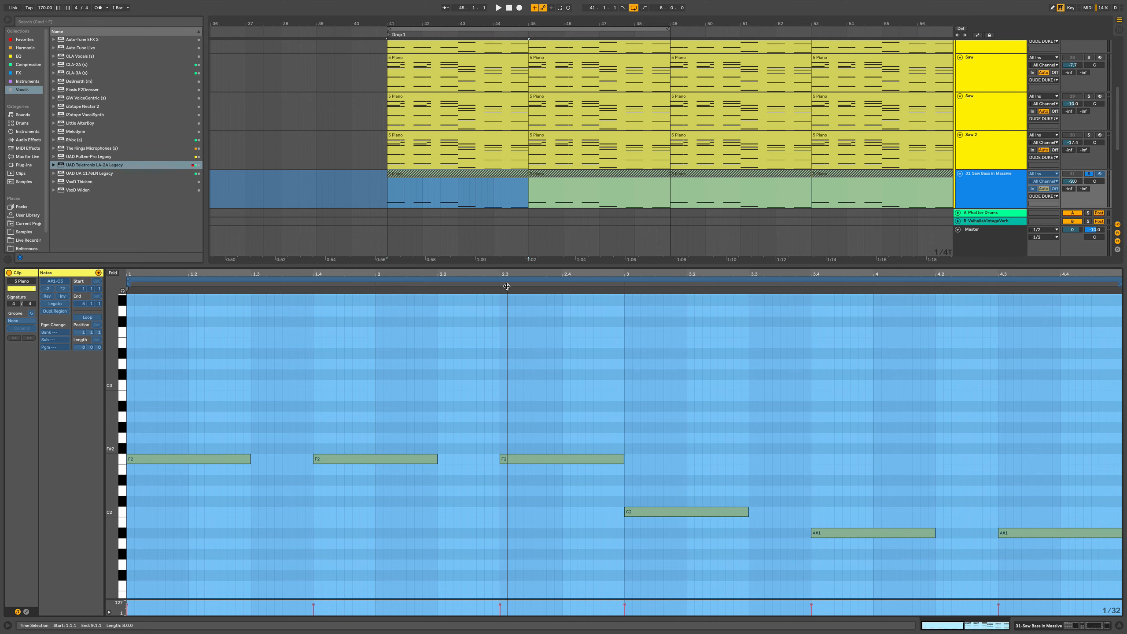
- Solo the three Saw tracks and Saw 2 together and audition them with and without the 31 Saw Bass in Massive track
key(super+alt+l)
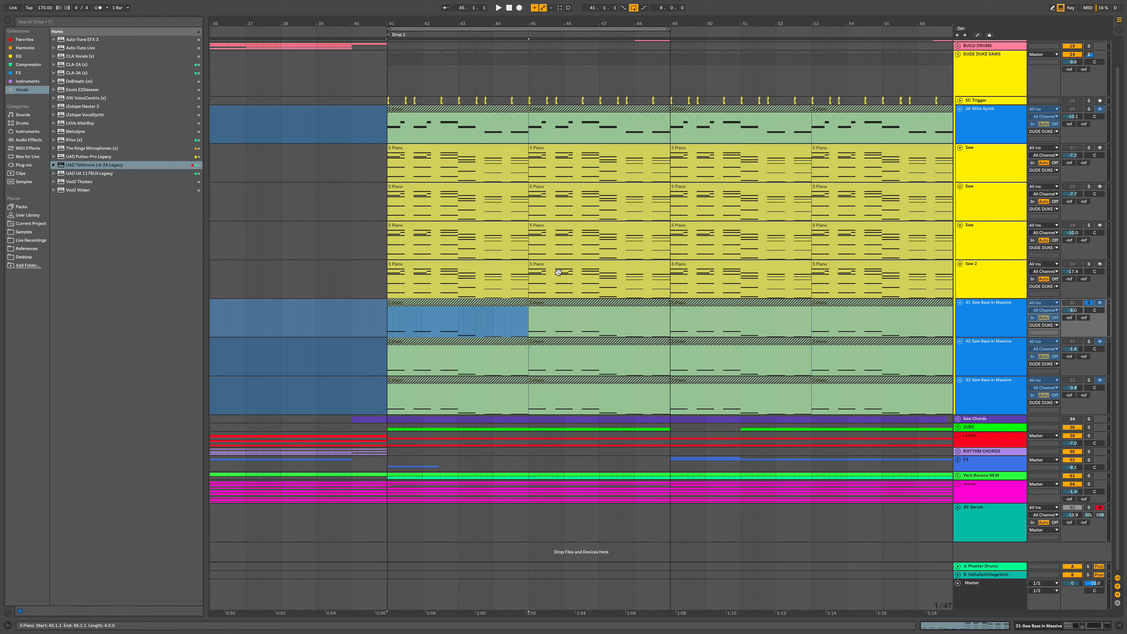
click(1003, 311)
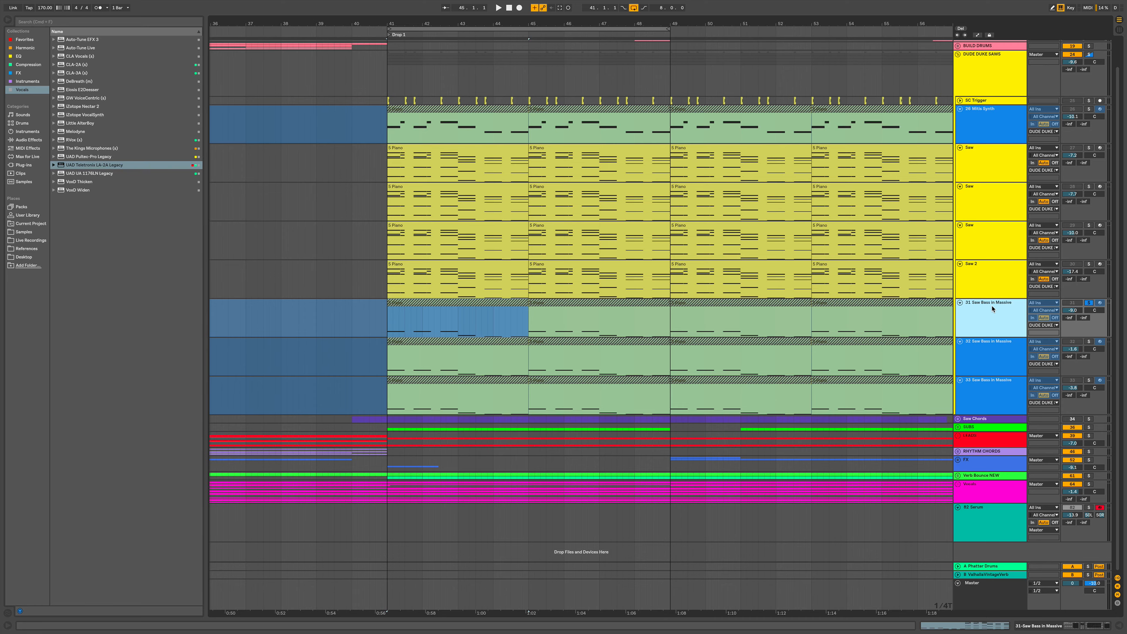
scroll(993, 305, up, 1)
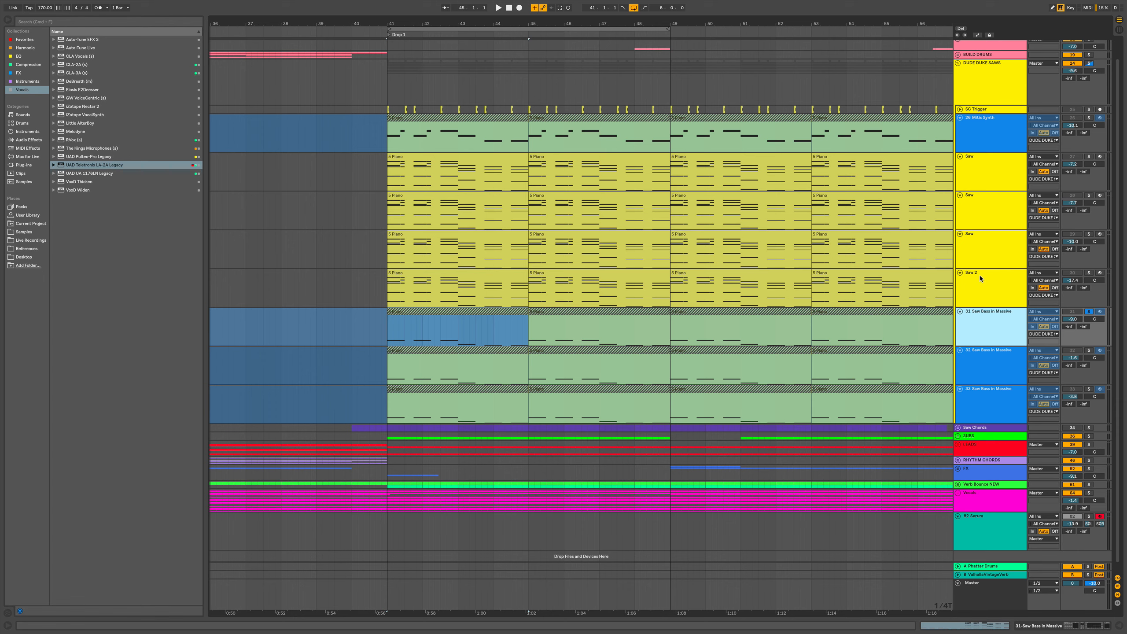
click(998, 271)
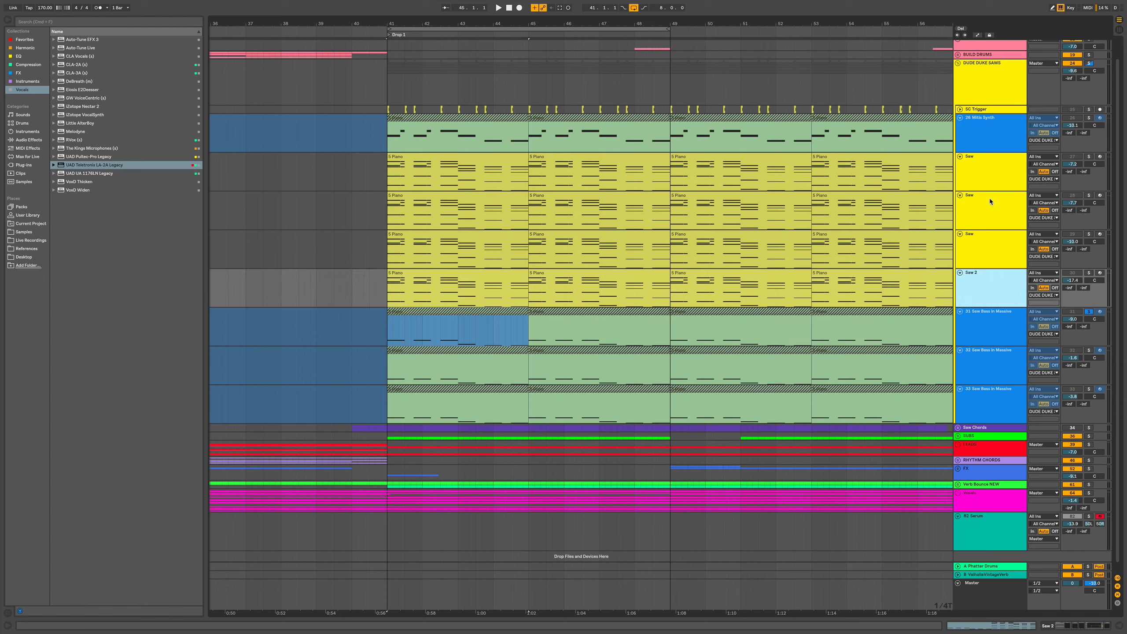
shift+click(990, 182)
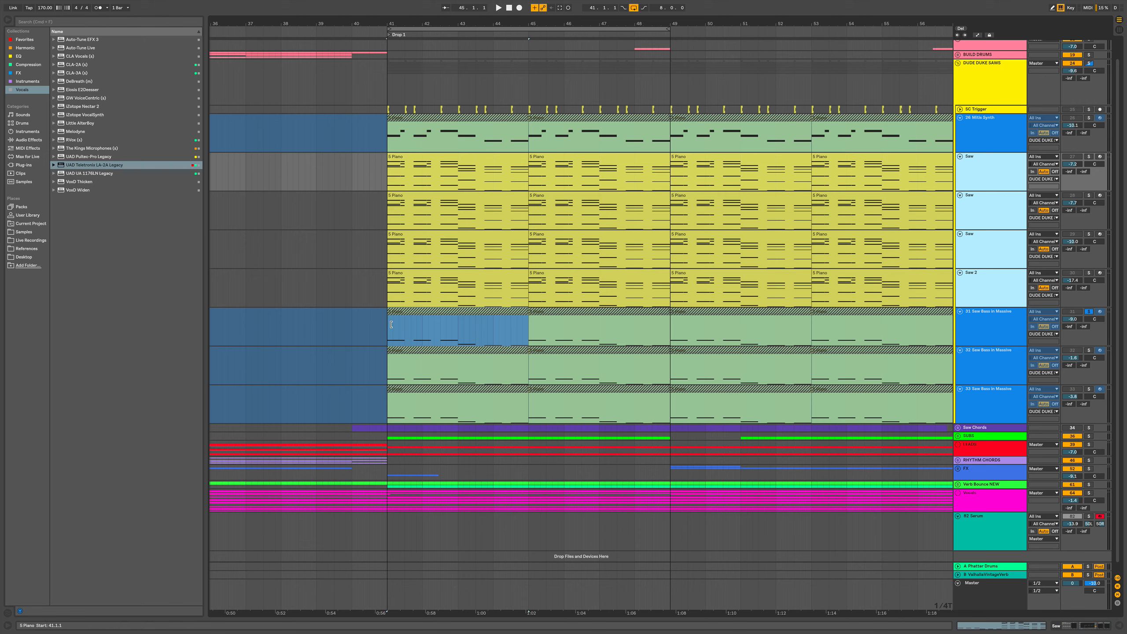
click(1089, 157)
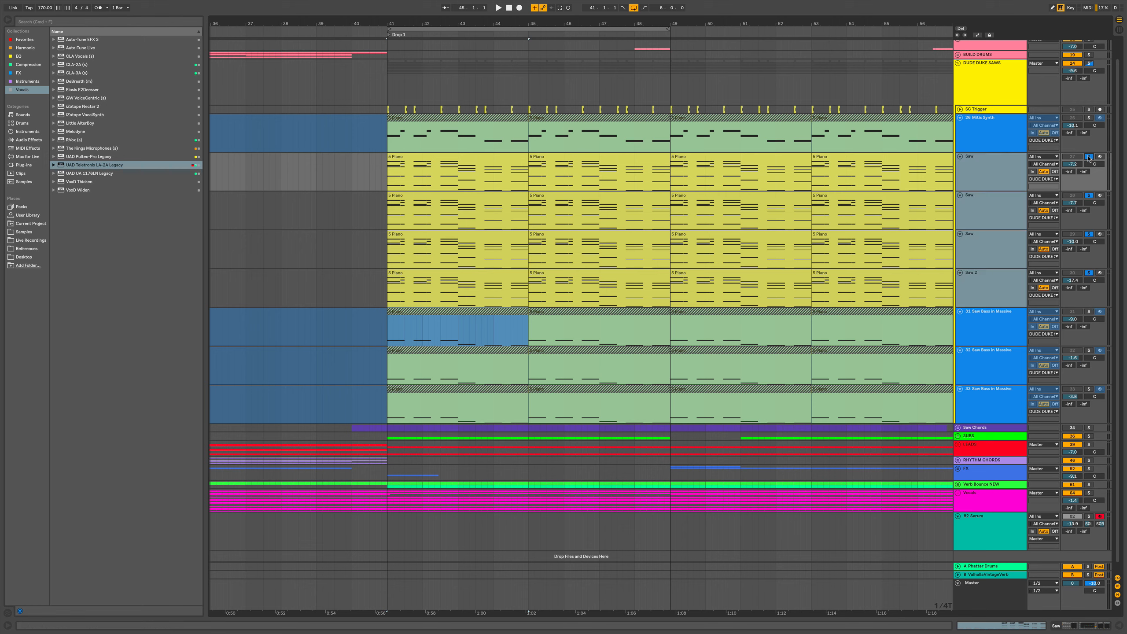
click(1089, 312)
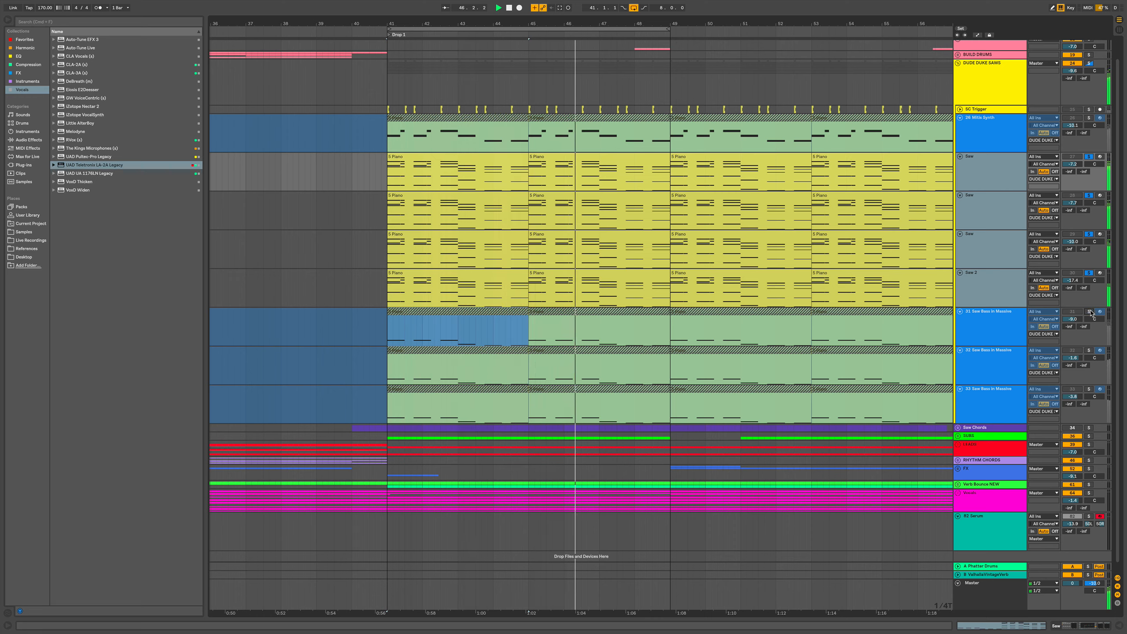
click(1089, 312)
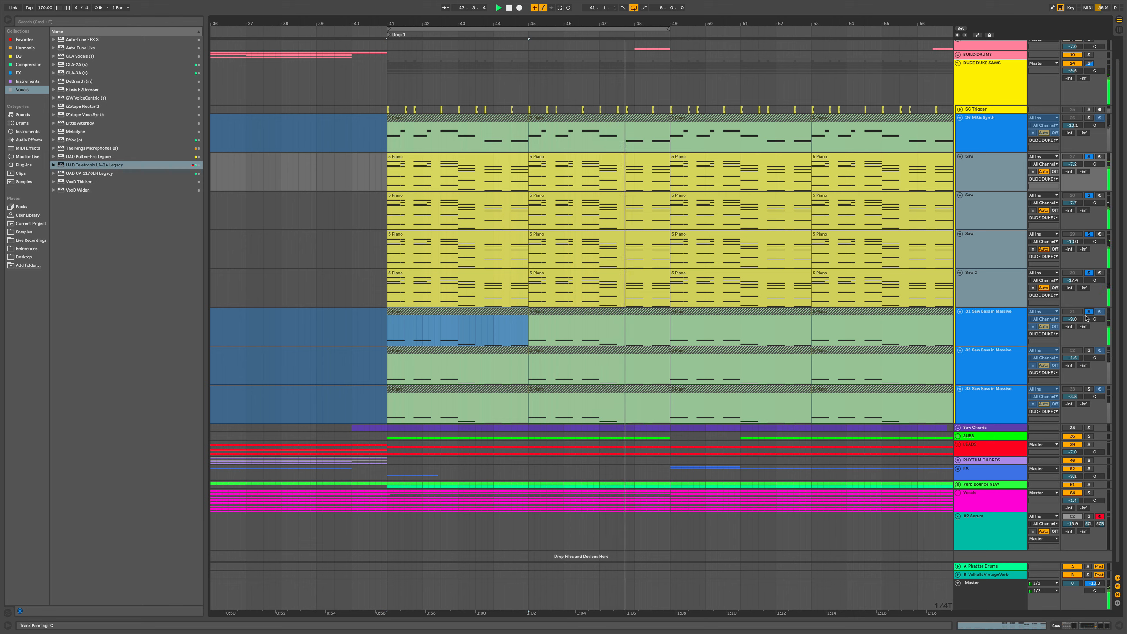
- Unfreeze the 31 Saw Bass in Massive track and open its Massive synth
click(995, 323)
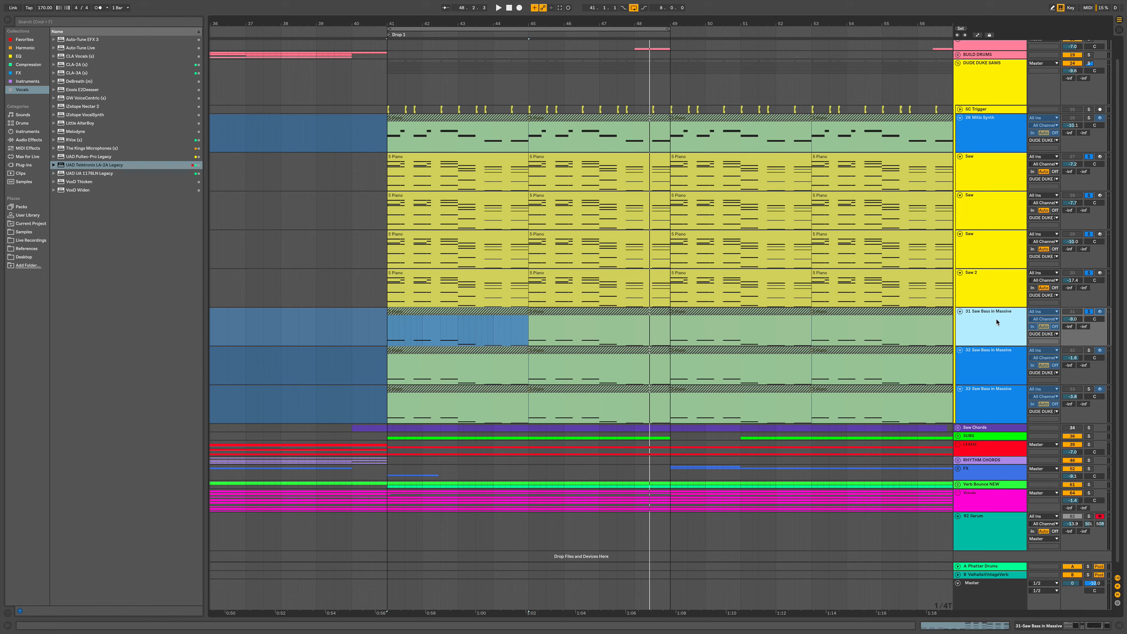
right_click(989, 331)
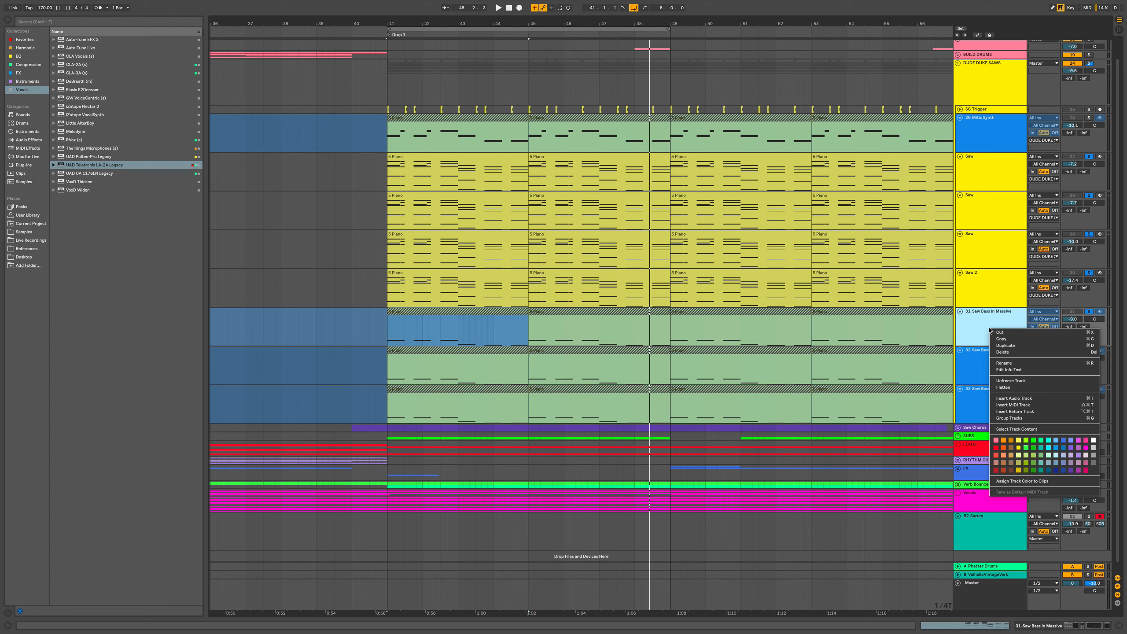
click(1004, 380)
double_click(994, 328)
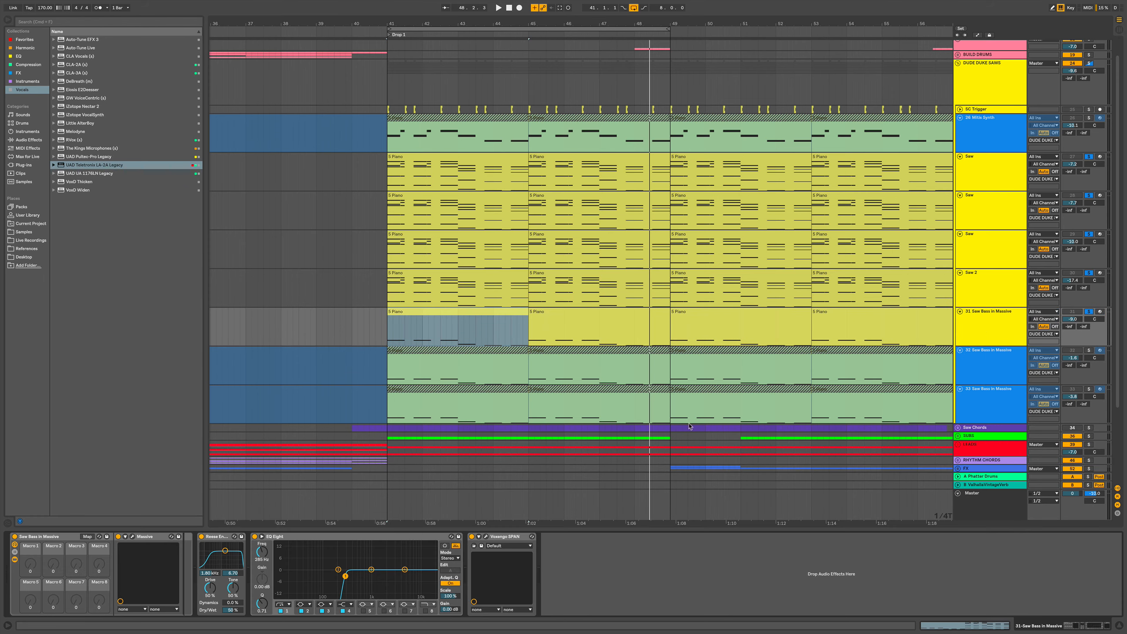
click(132, 536)
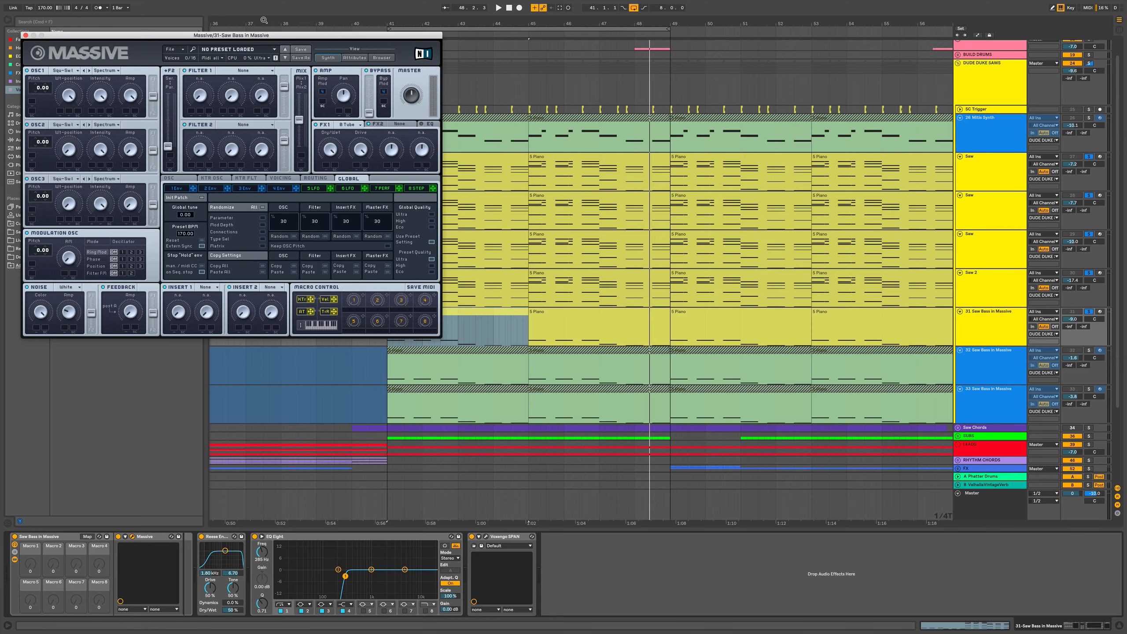
- Examine the Massive patch's oscillators and the effect choices of FX1, and close the plugin window
drag(266, 35, 382, 100)
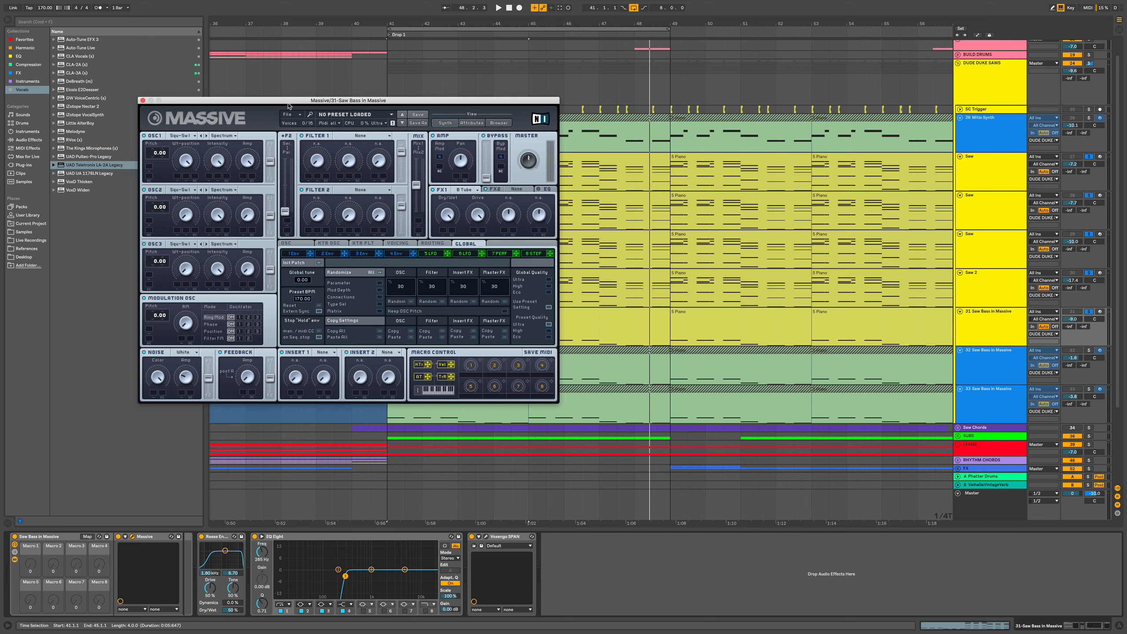
drag(287, 104, 318, 138)
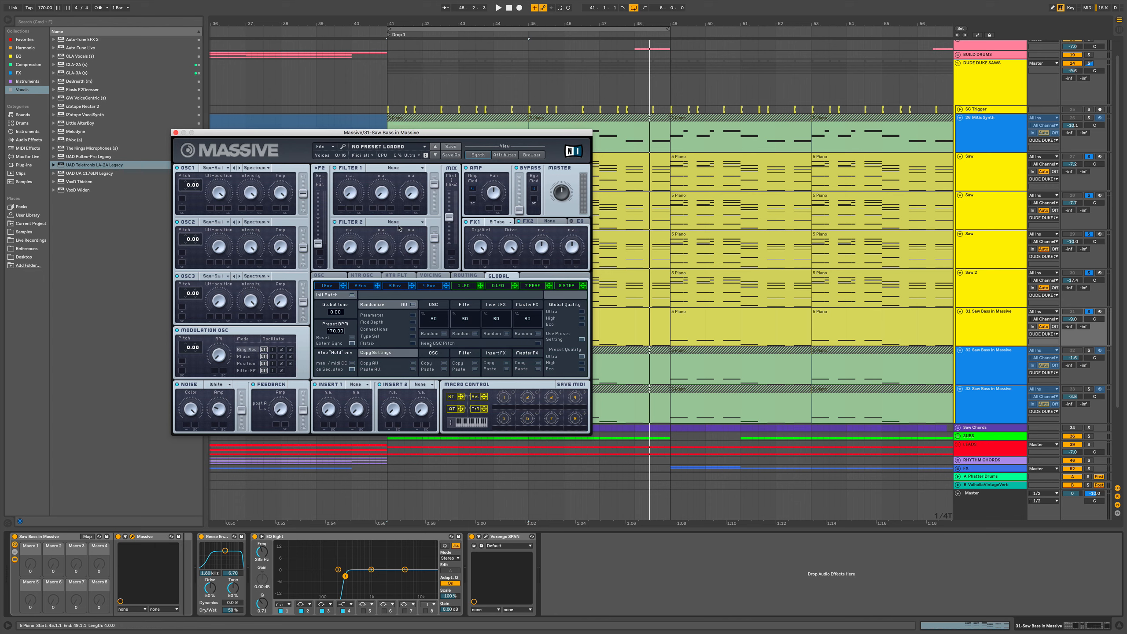
click(498, 223)
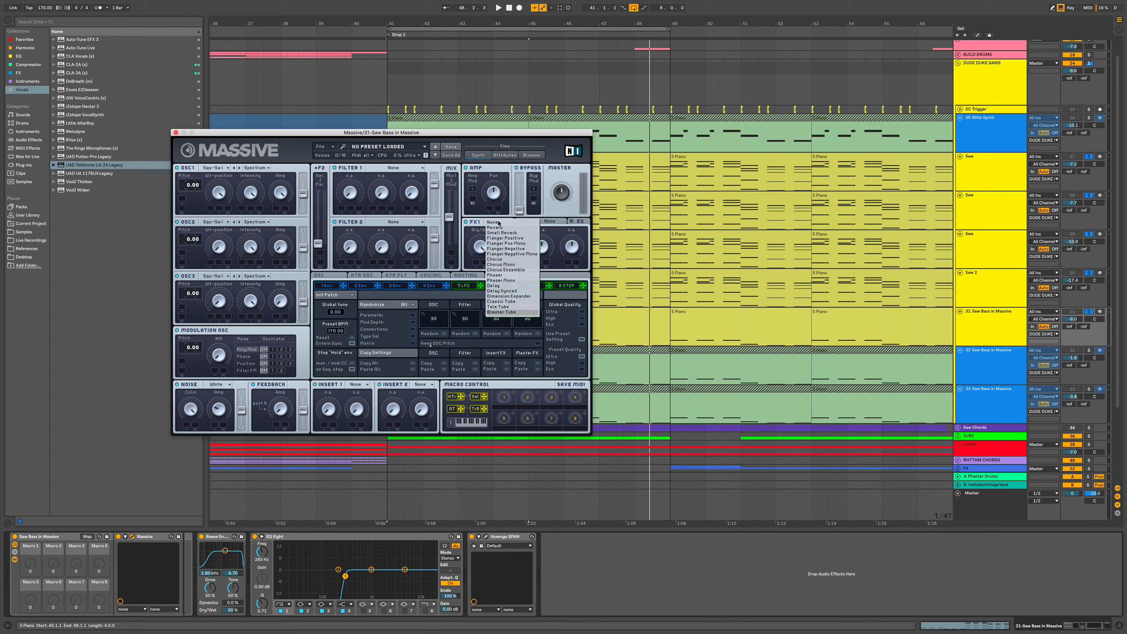
click(497, 221)
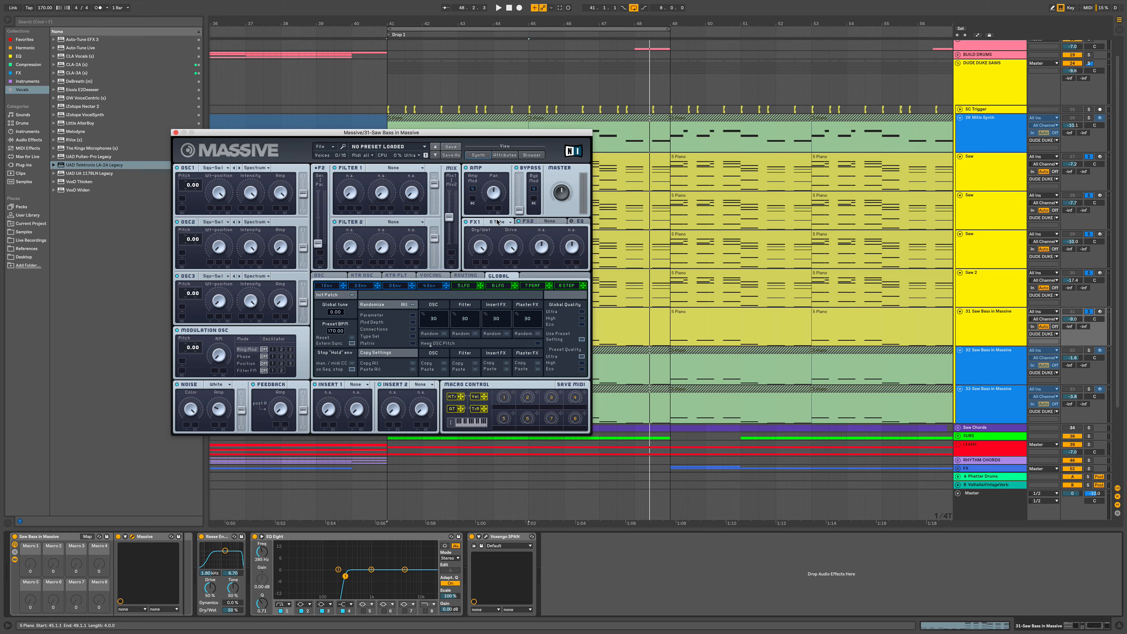
click(176, 133)
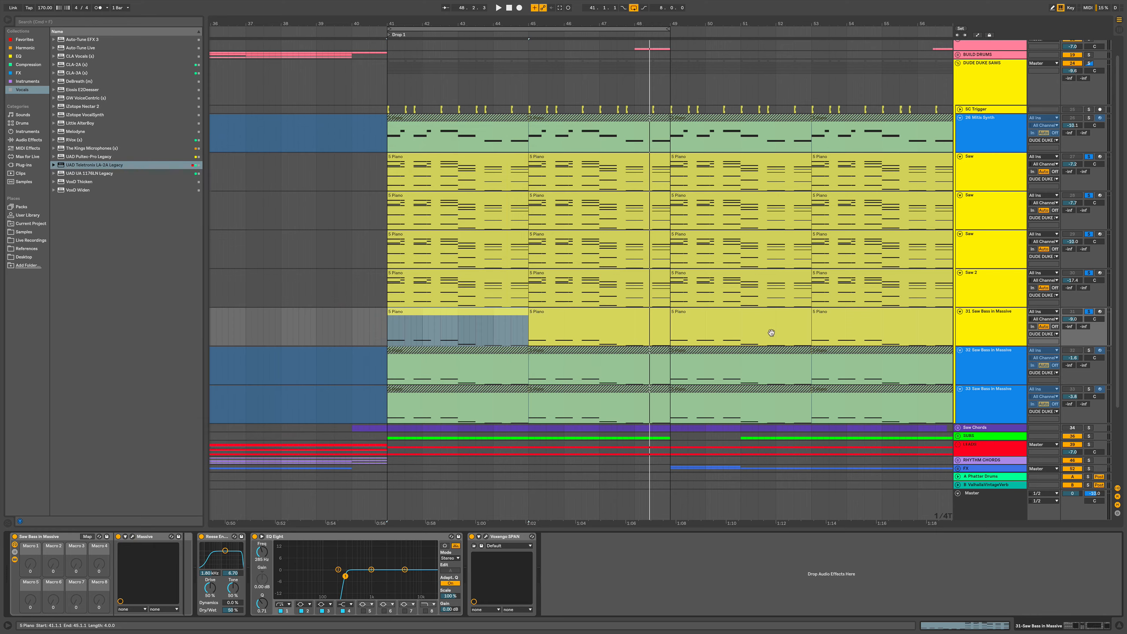
- Solo only the 32 Saw Bass in Massive track, play it, unfreeze it and open its Serum synth
click(985, 363)
click(1089, 351)
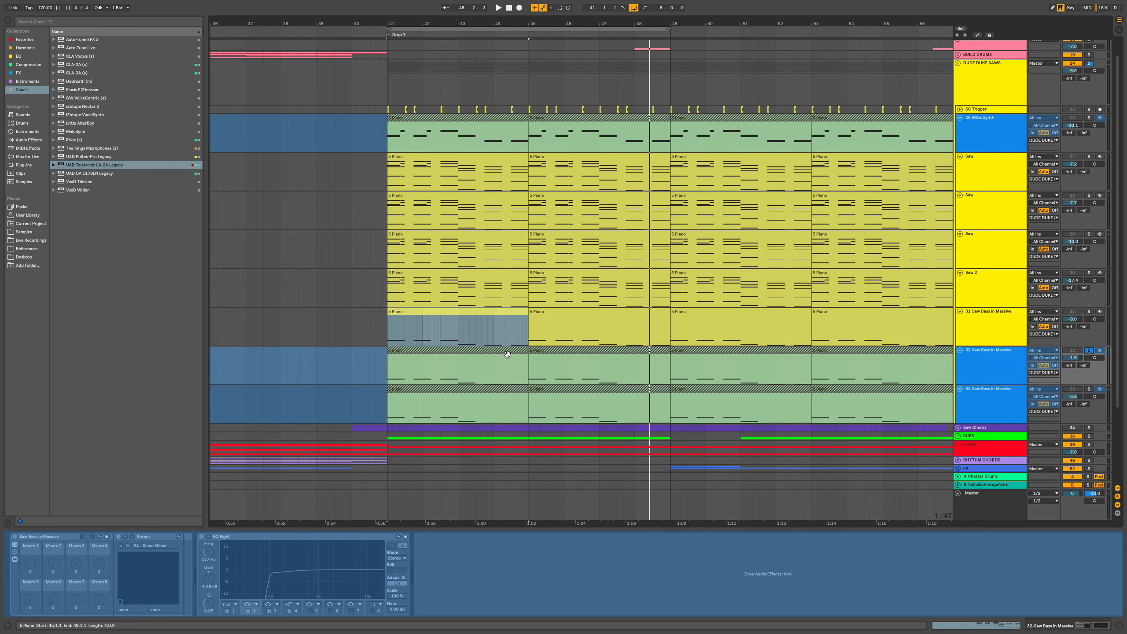
click(982, 358)
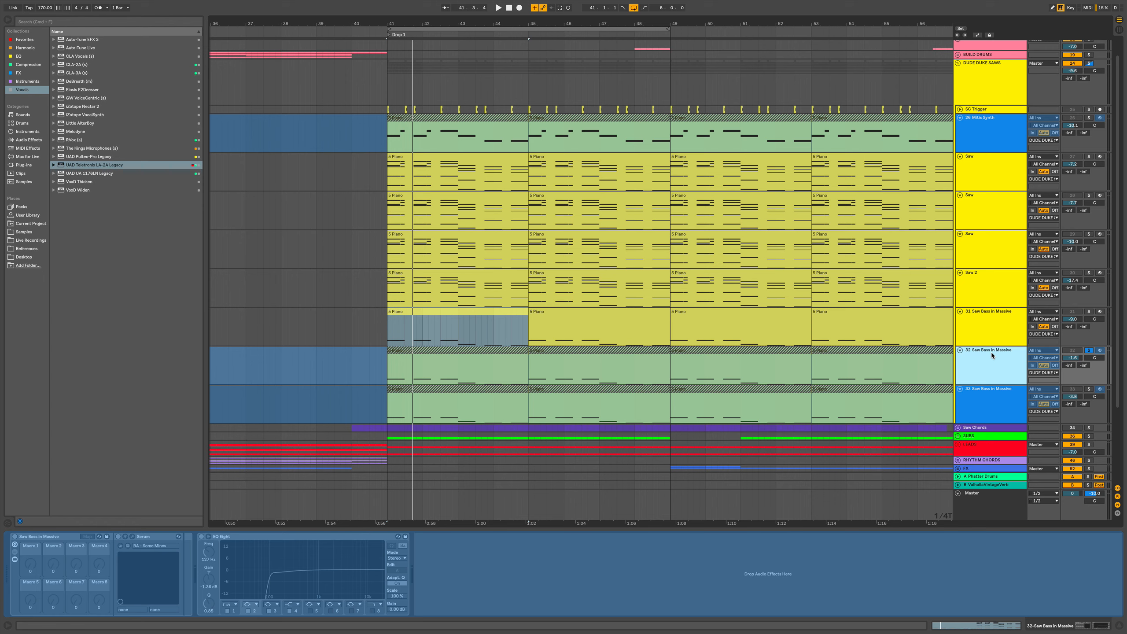
right_click(992, 353)
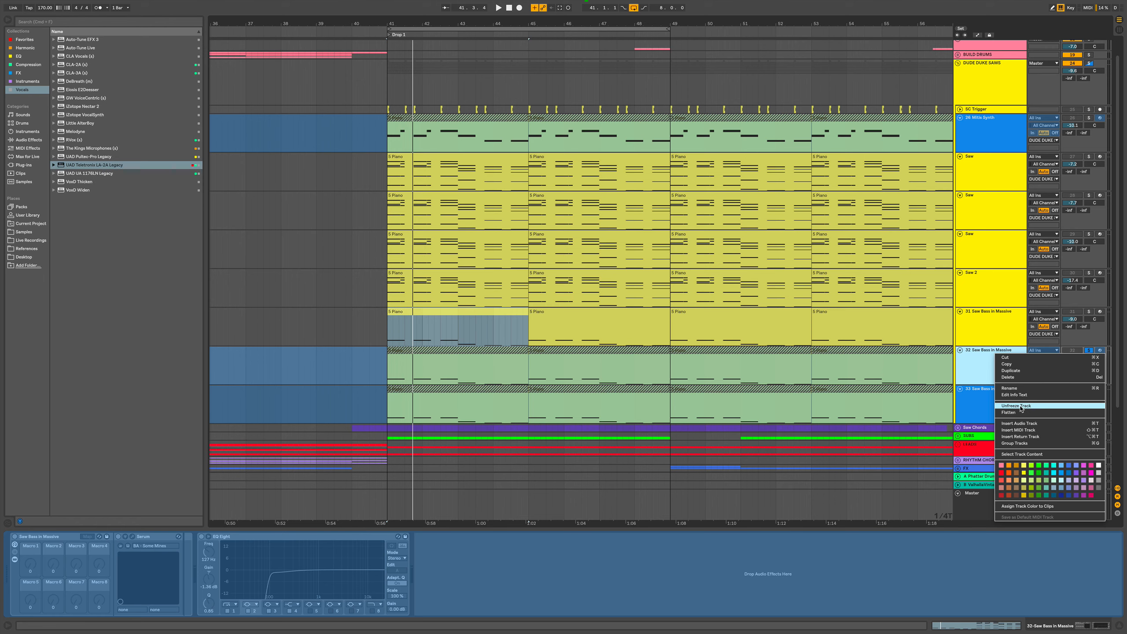
click(1003, 405)
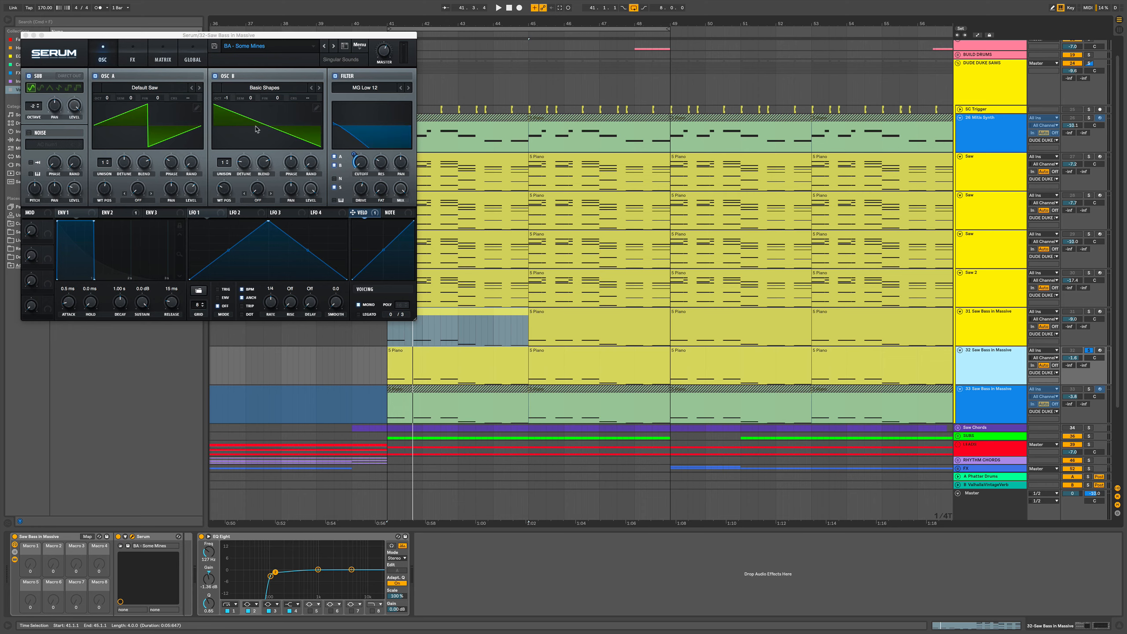
- Enlarge the Serum window, play the BA - Some Mines preset, and examine its effects, oscillators and Env 2
drag(419, 317, 646, 422)
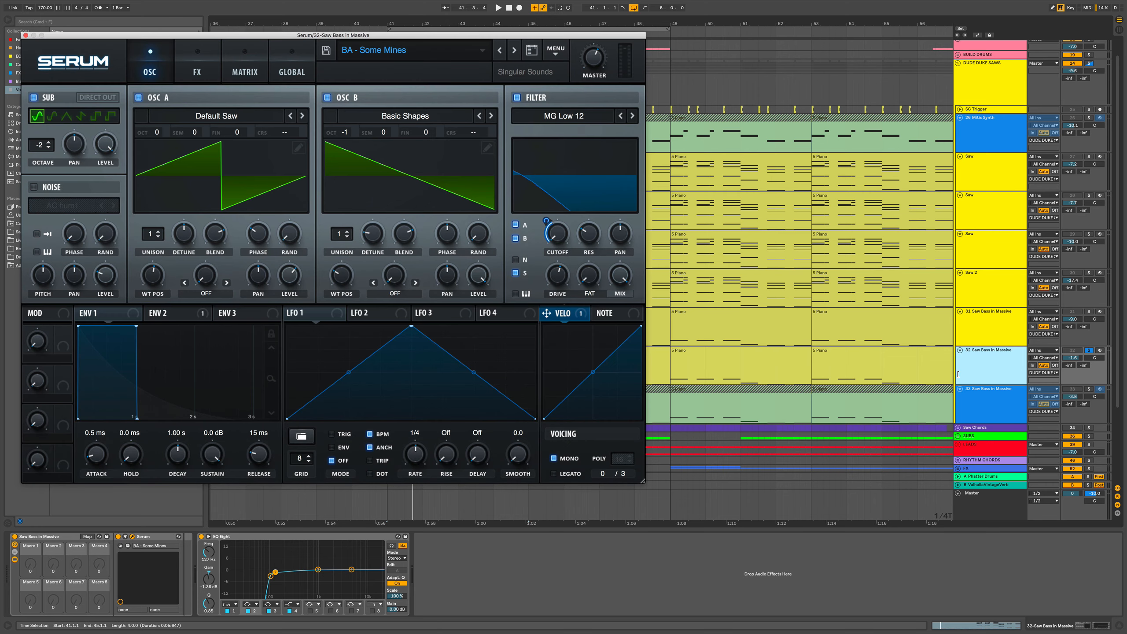
click(984, 371)
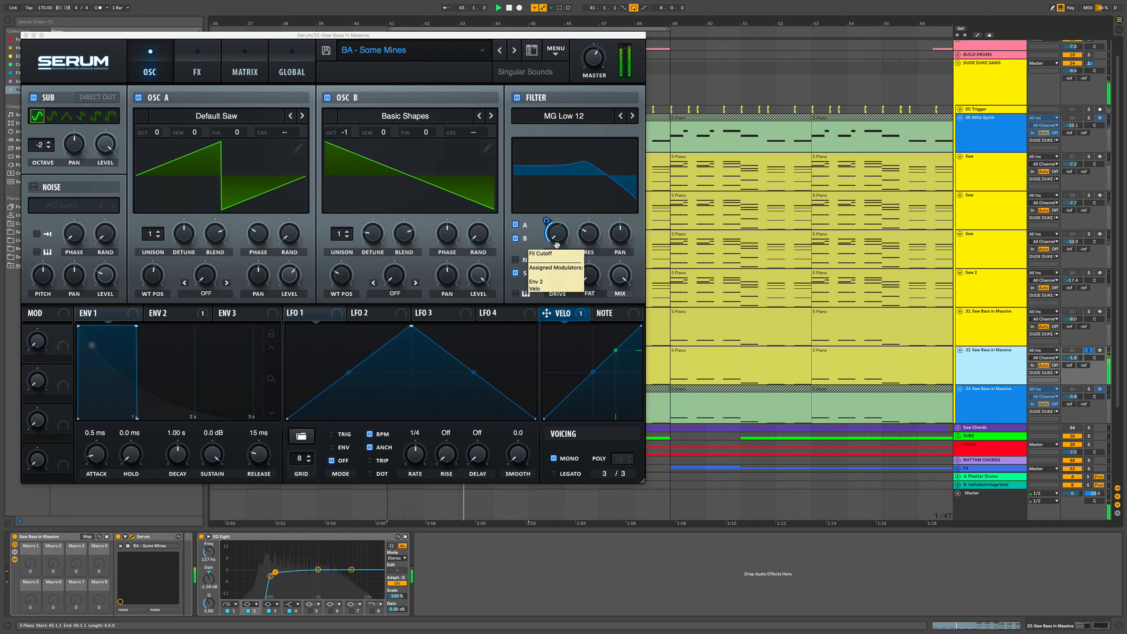
click(181, 53)
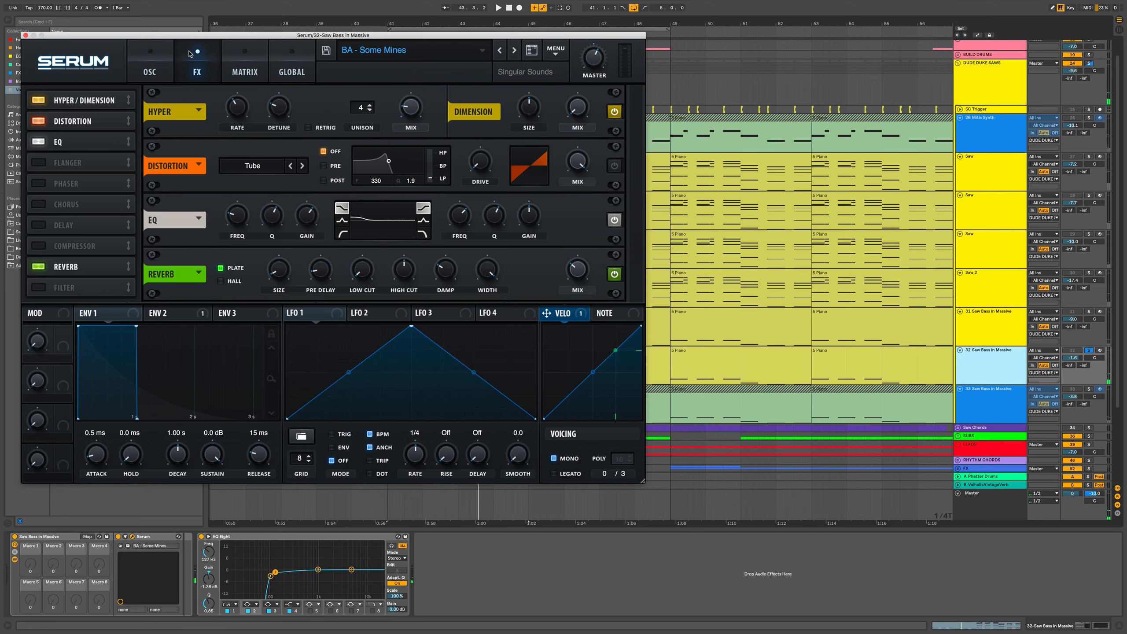
click(154, 55)
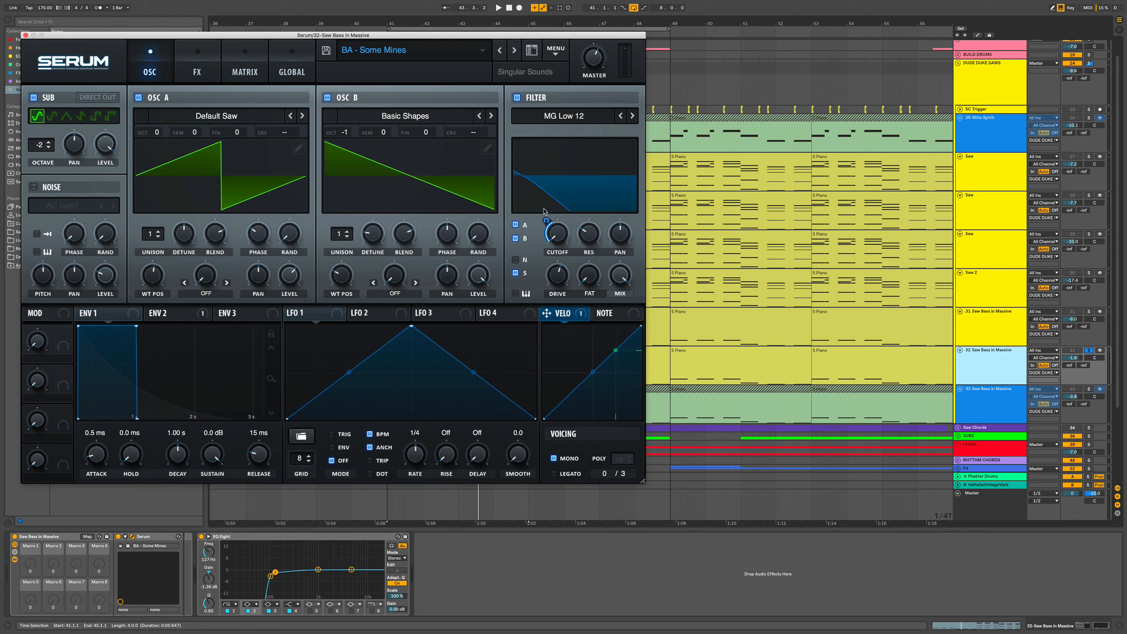
click(175, 318)
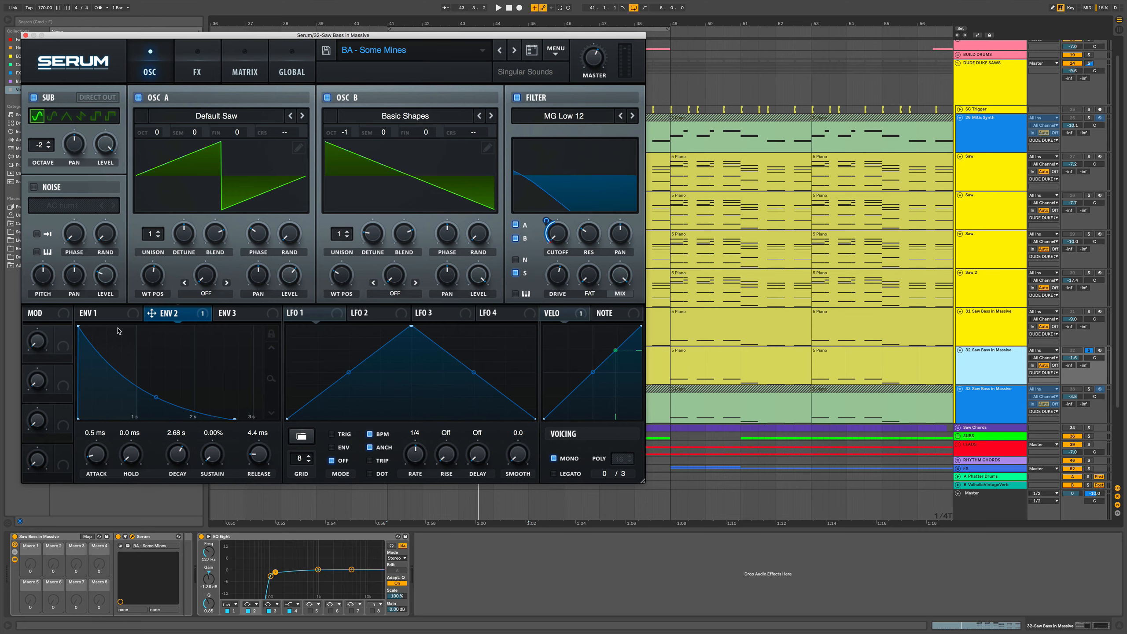
- Play the 32 Saw Bass in Massive track while watching Env 2 drive Serum's filter cutoff, and close the plugin window
drag(364, 35, 679, 123)
drag(523, 124, 553, 96)
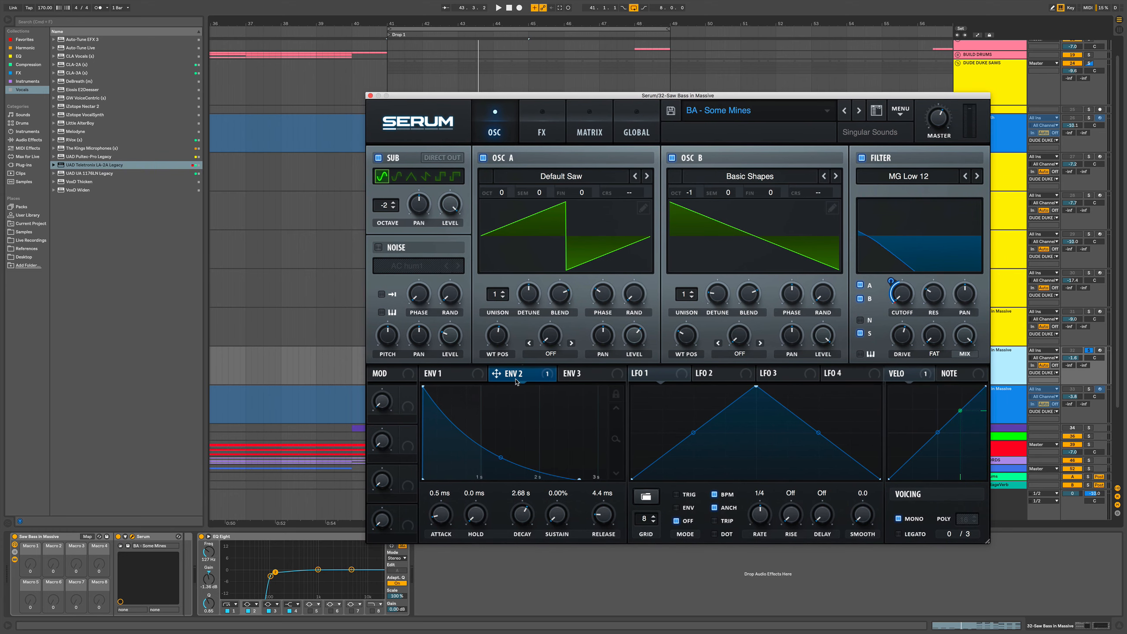
mouse_move(516, 382)
key(space)
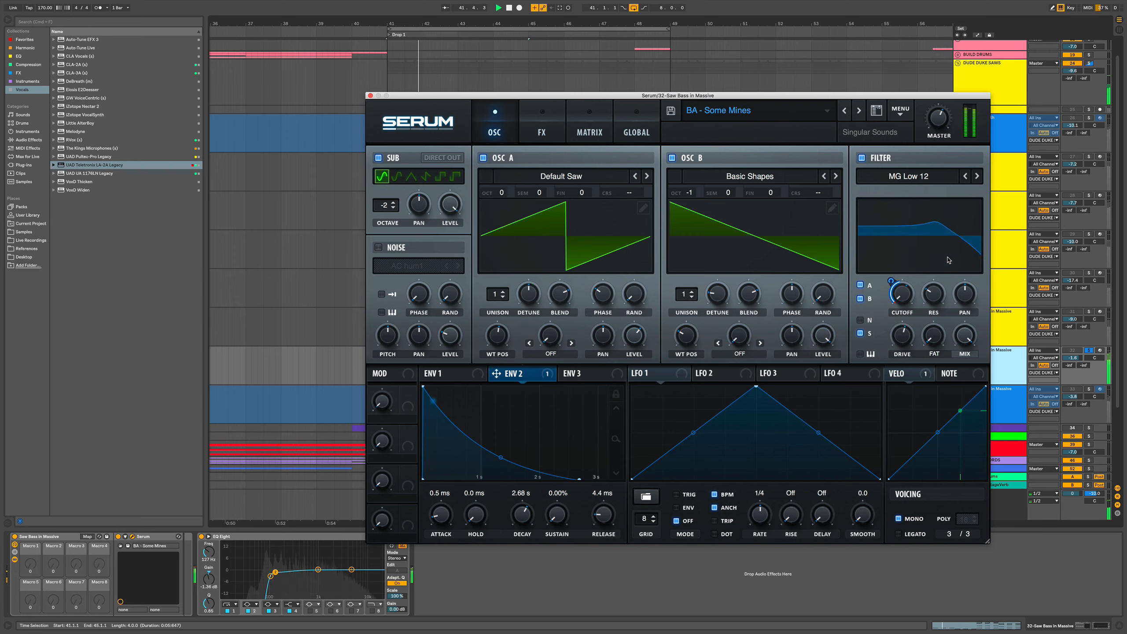
click(370, 96)
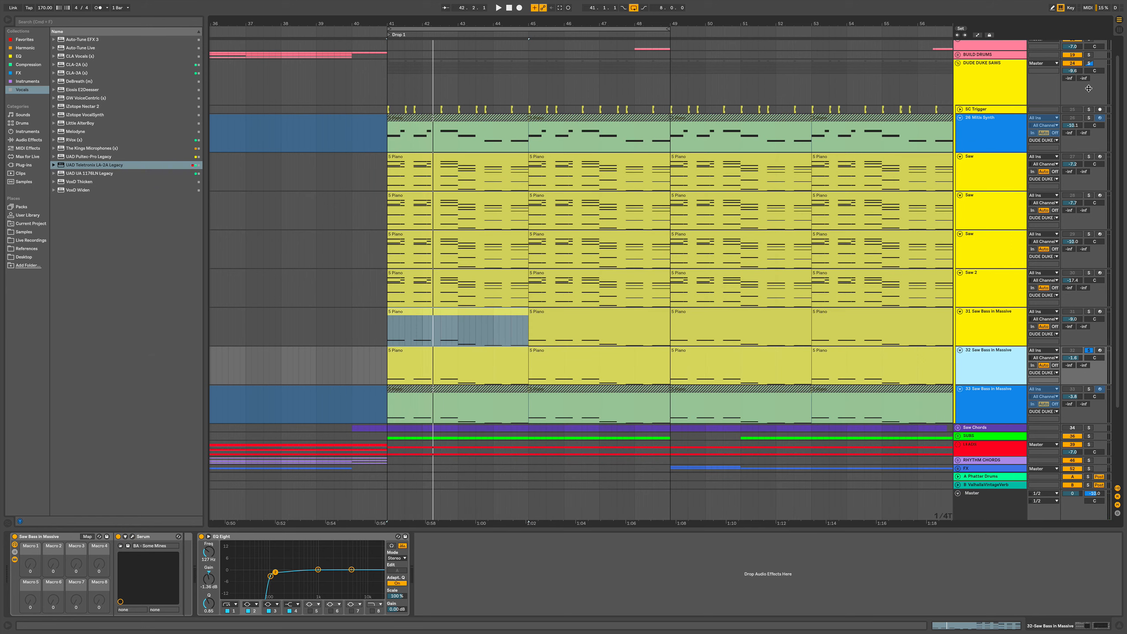
- Solo only the DUDE DUKE SAWS group and activate tracks 26 through 32 inside it
click(1088, 63)
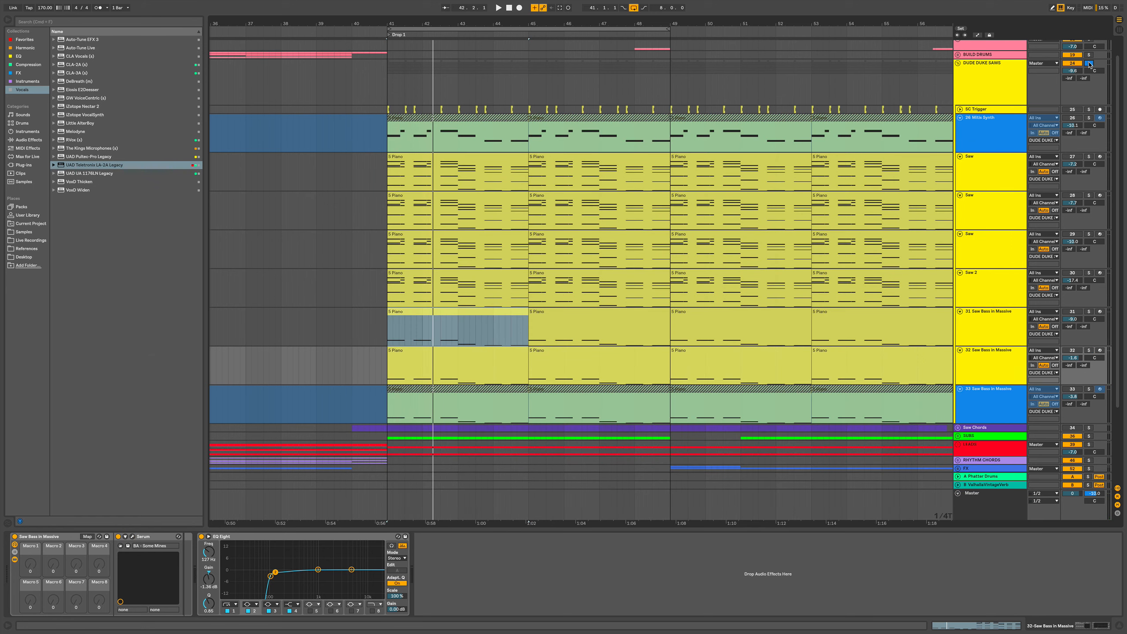
click(1072, 118)
click(993, 312)
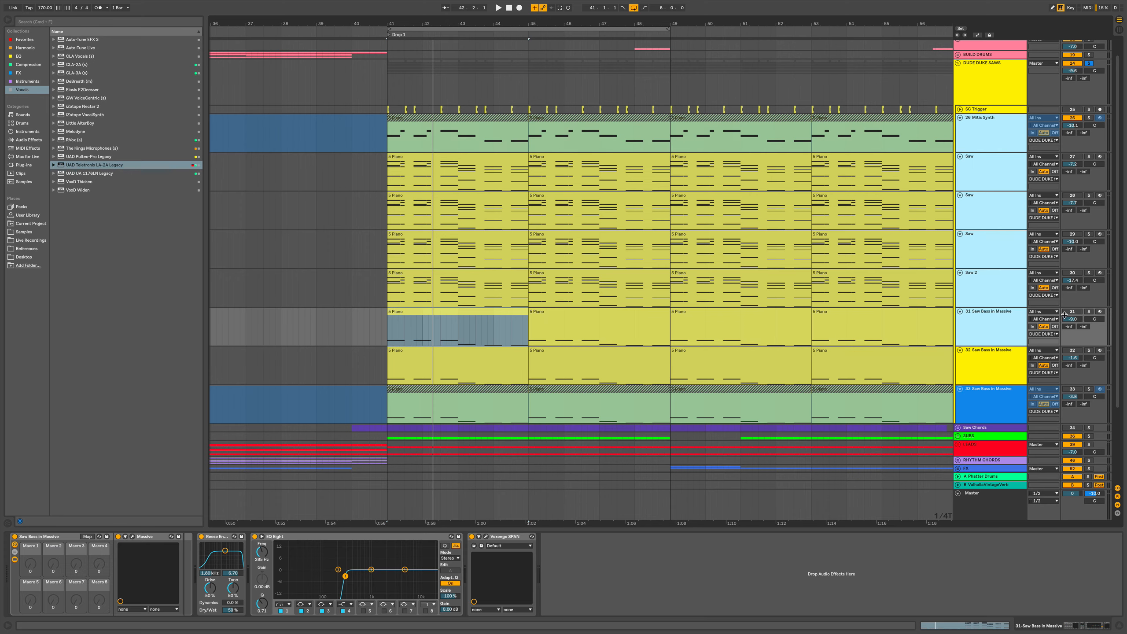
click(1020, 360)
click(1074, 353)
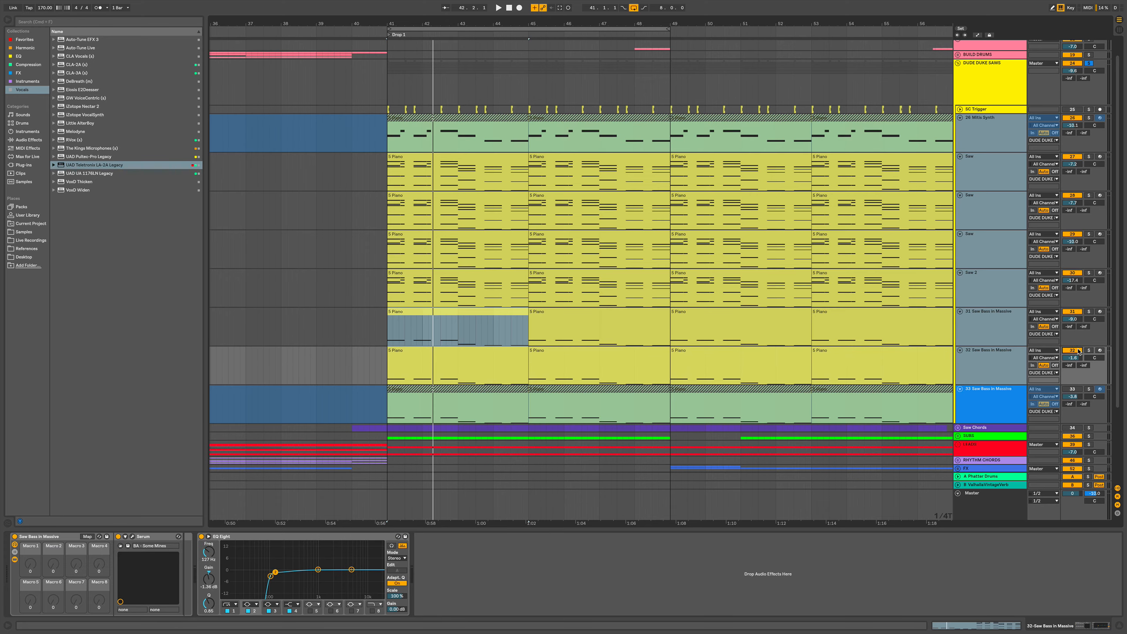
- Play the DUDE DUKE SAWS group and compare its sound with the 32 Saw Bass in Massive track deactivated and reactivated
key(space)
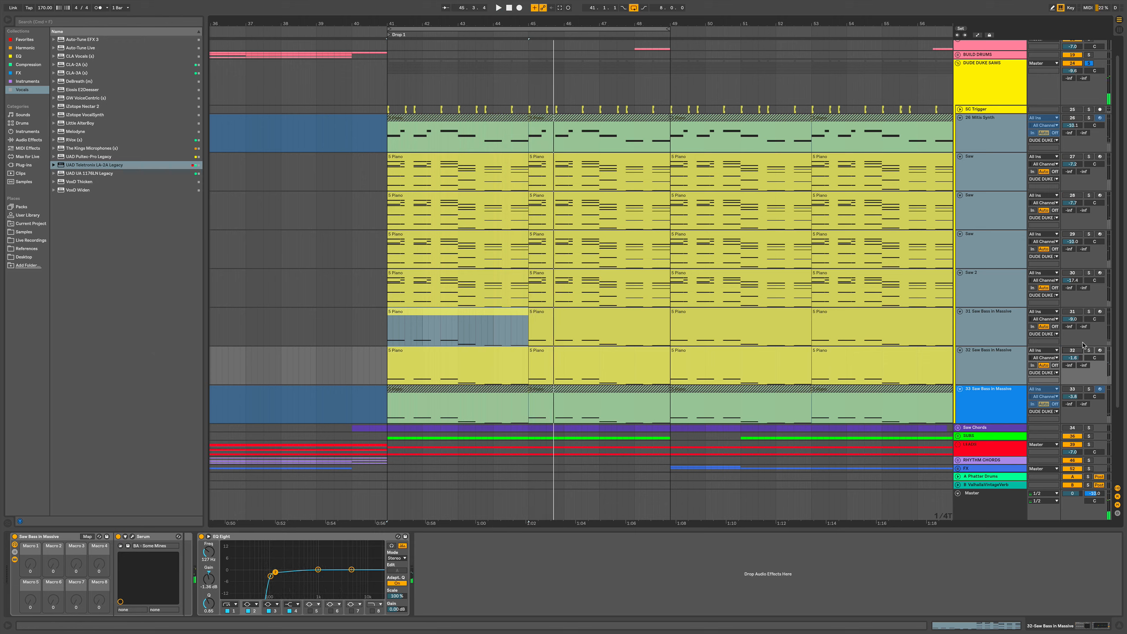
click(1073, 351)
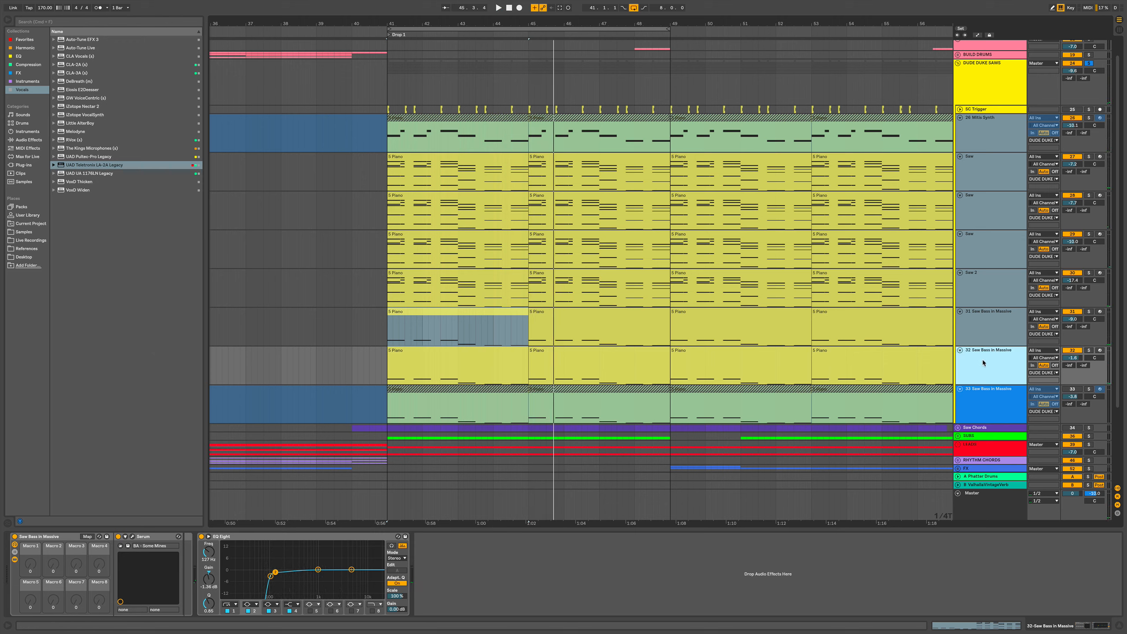
click(1073, 350)
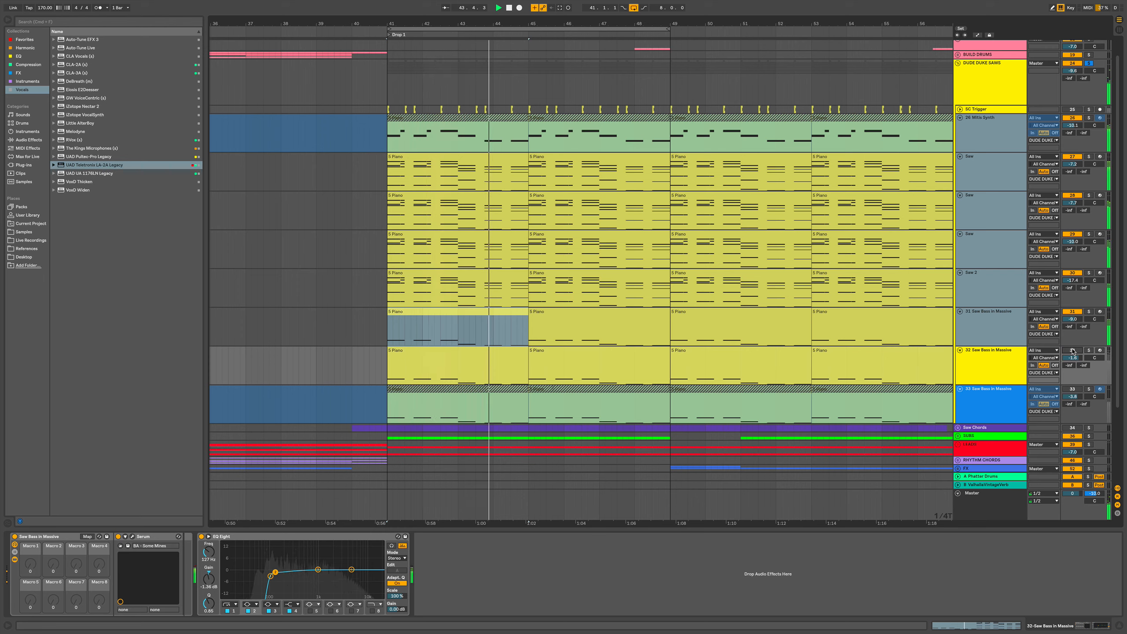
click(1073, 351)
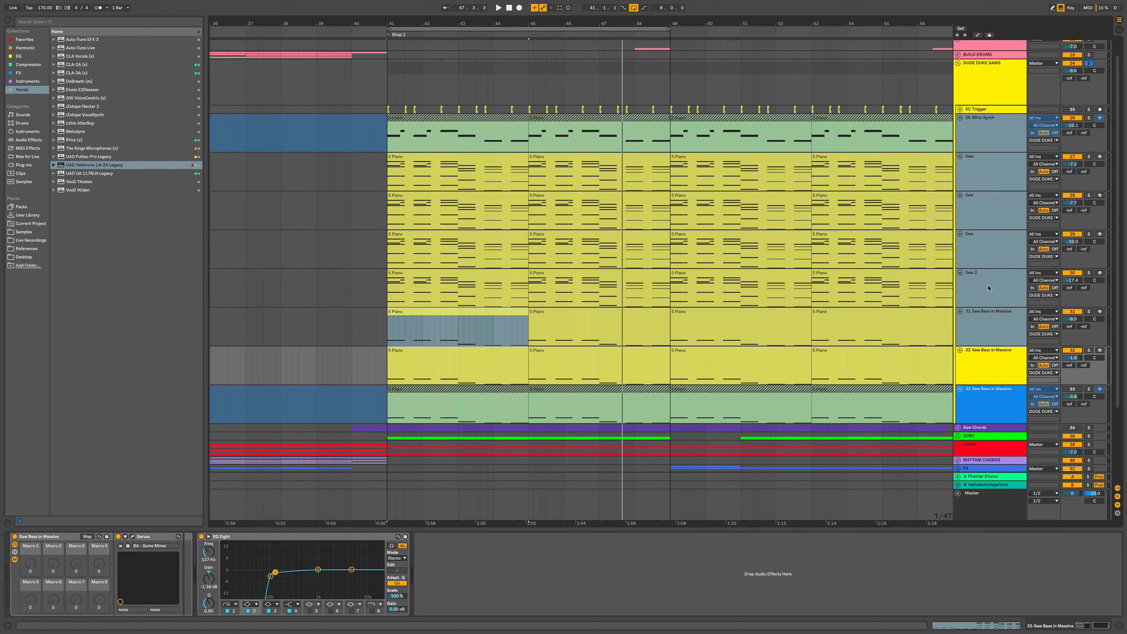
- Open Serum on the 32 Saw Bass in Massive track, compare its sound with the filter bypassed and re-enabled, and close the plugin window
click(986, 355)
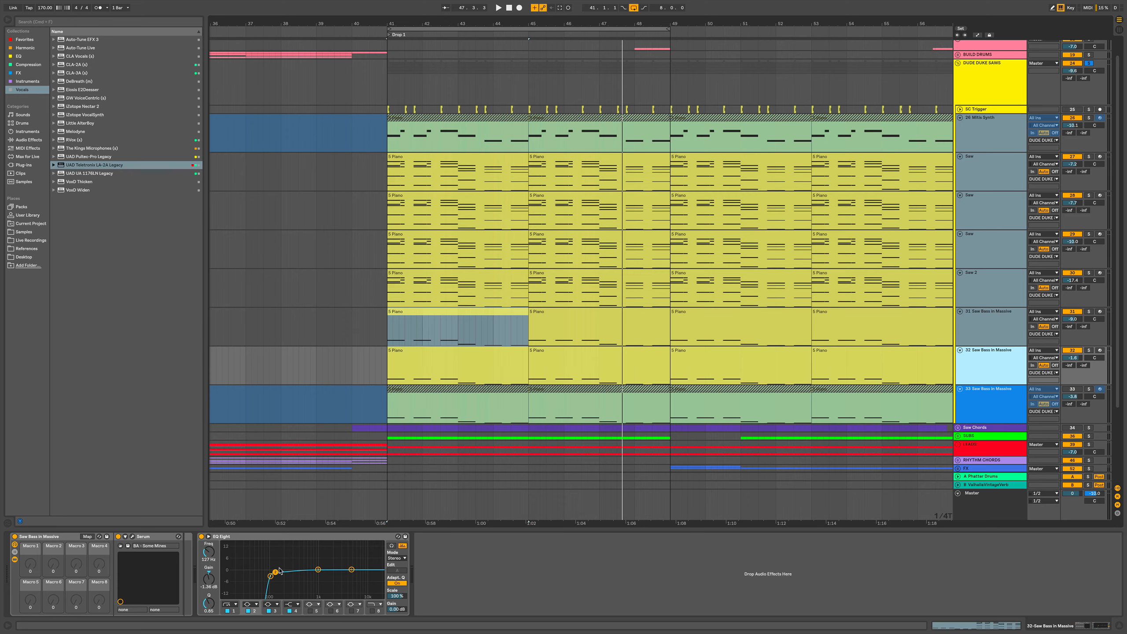
click(132, 537)
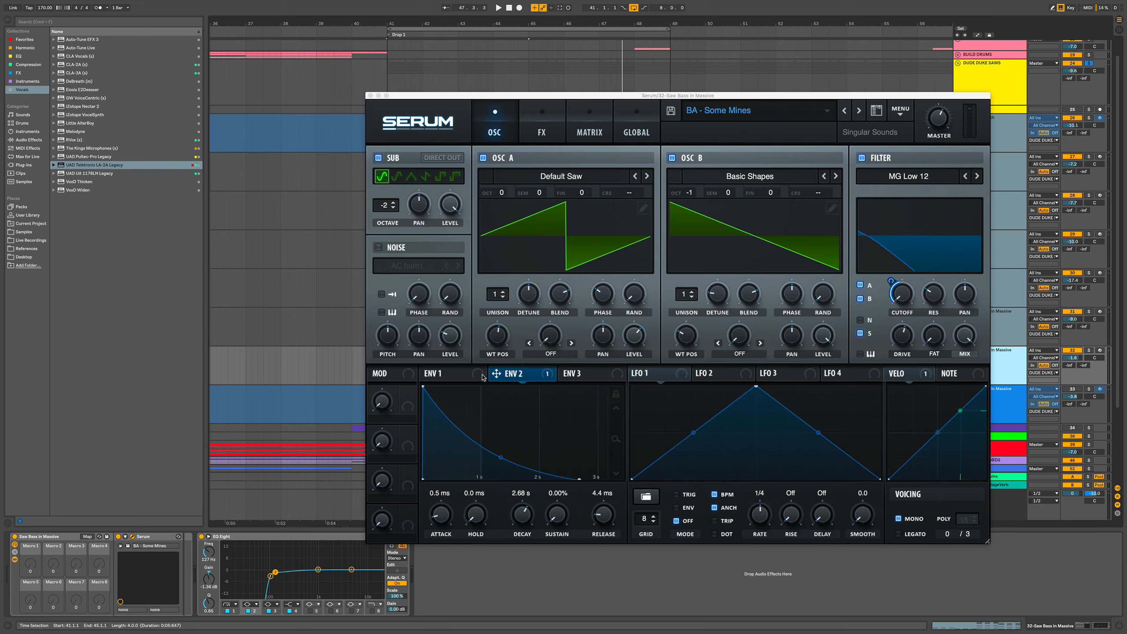
click(861, 157)
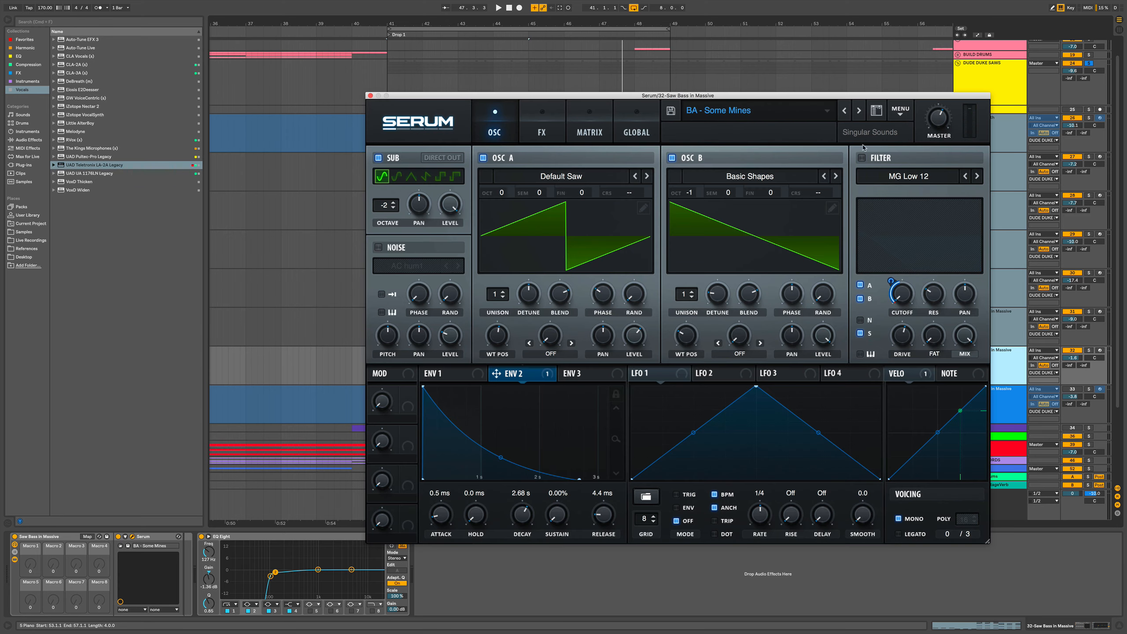
drag(853, 95, 762, 79)
key(space)
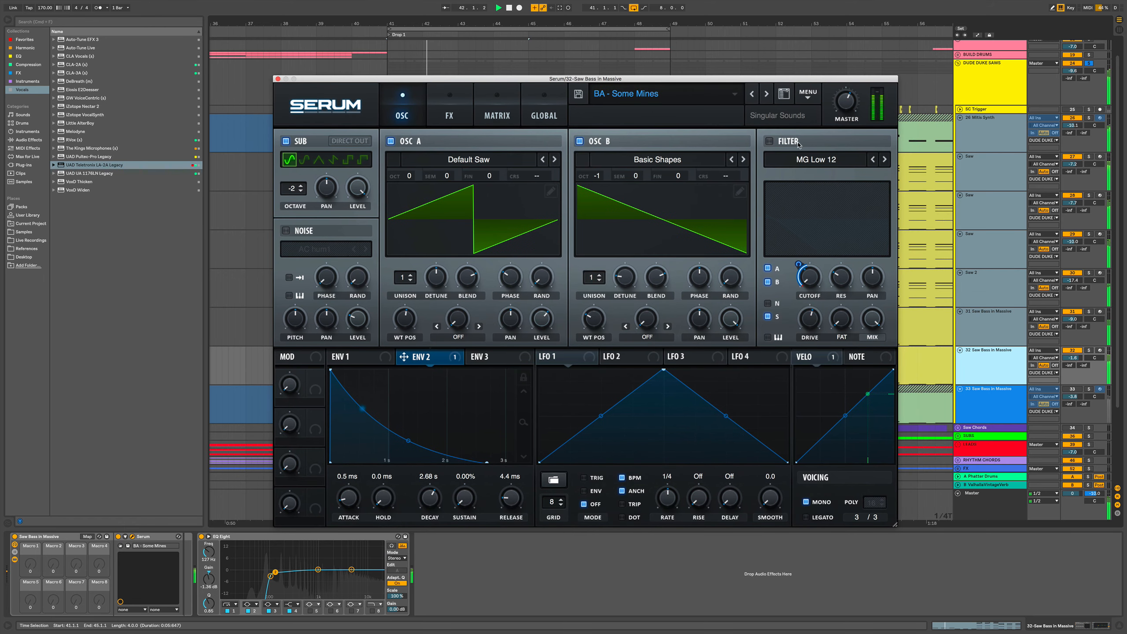
click(771, 142)
drag(794, 209, 816, 279)
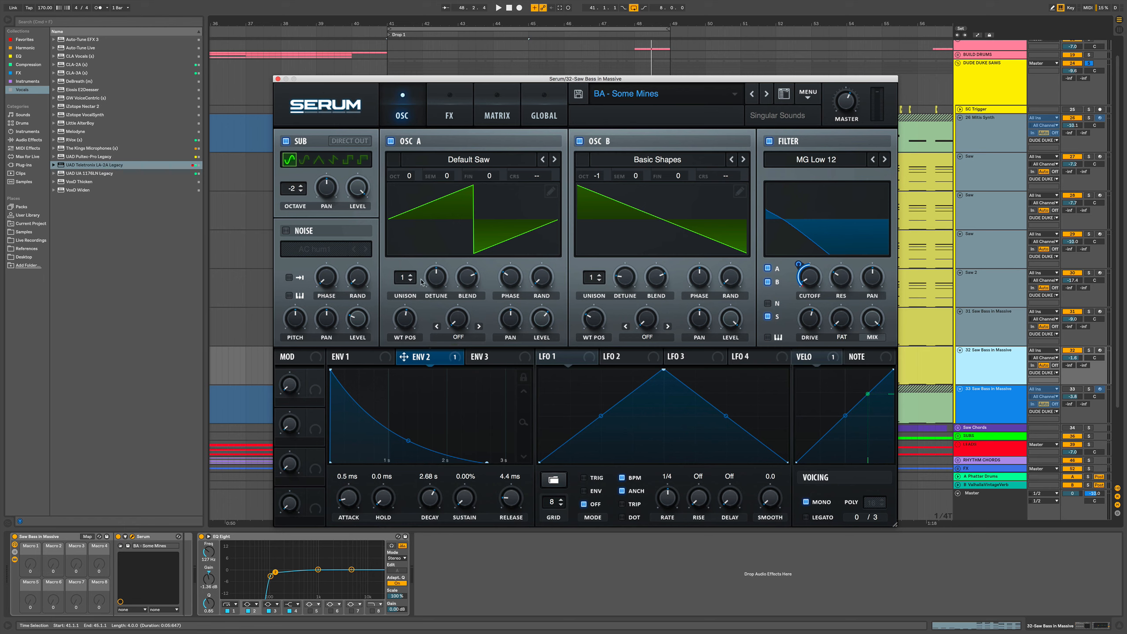
click(278, 79)
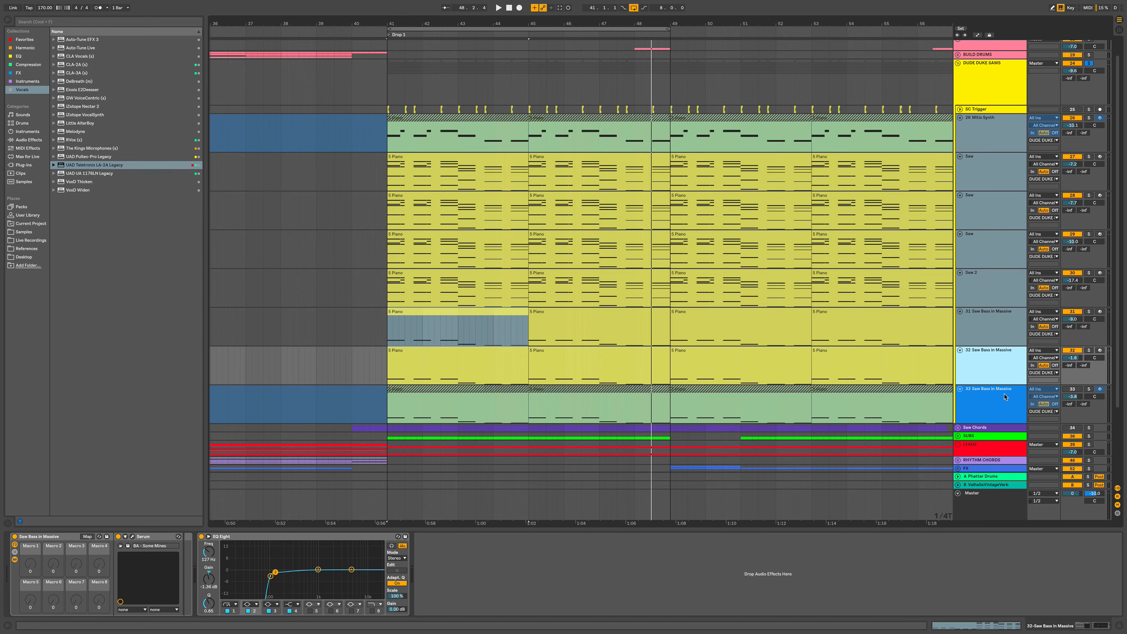
- Solo and play the 33 Saw Bass in Massive track and unfreeze it
click(991, 388)
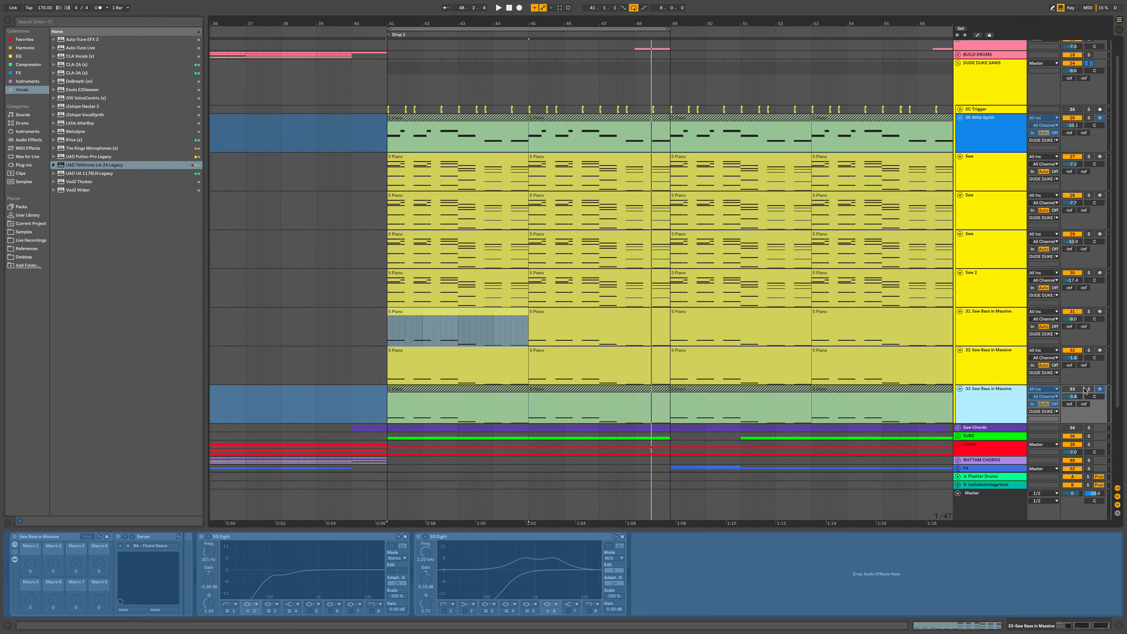
click(1088, 389)
key(space)
click(996, 393)
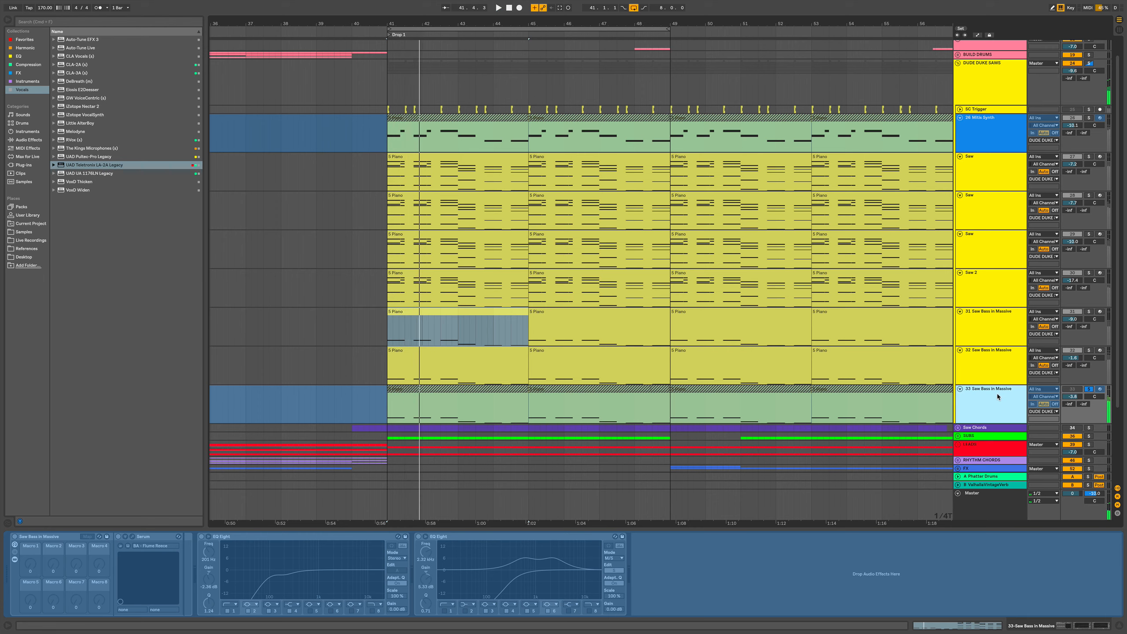
right_click(997, 393)
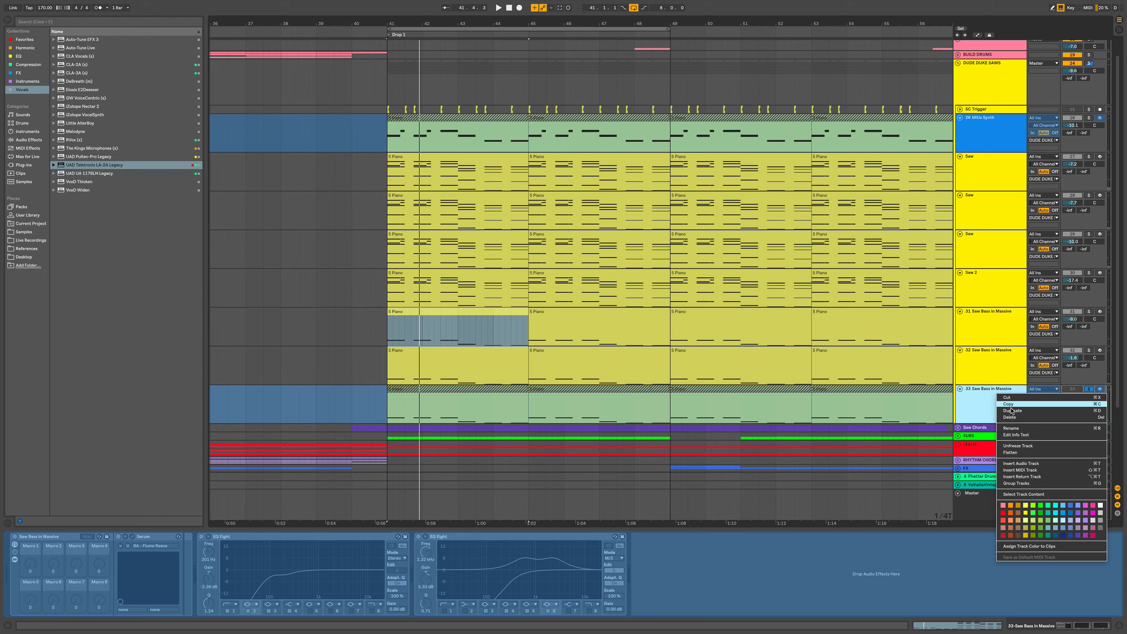
click(1019, 445)
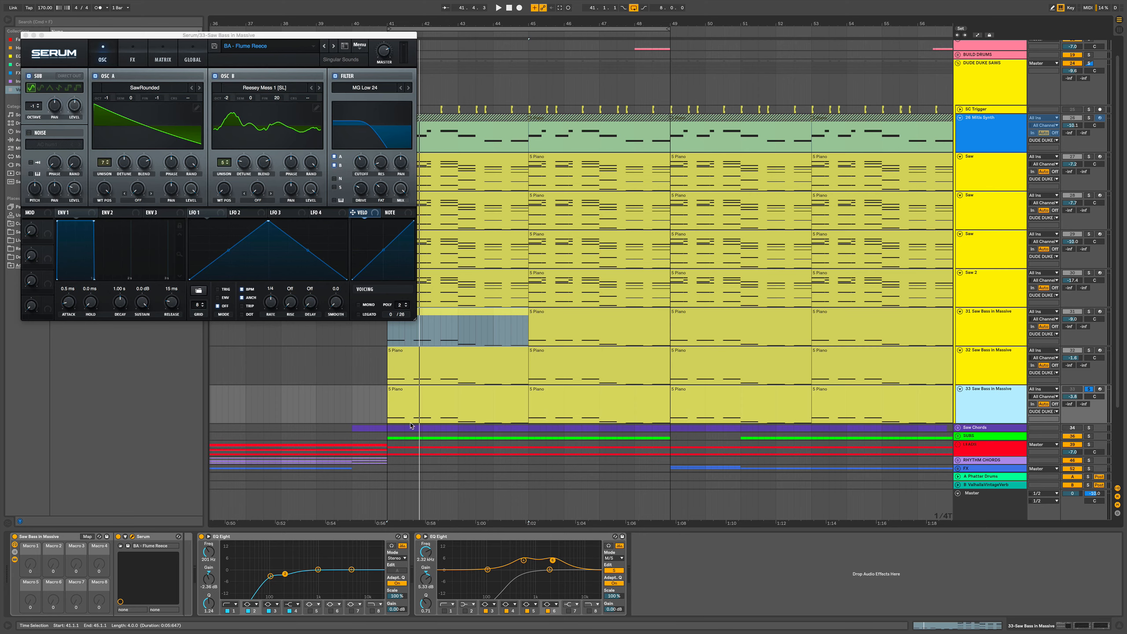
- Enlarge the 33 Saw Bass in Massive track's Serum window, play its BA - Flume Reece preset, and close the window
drag(413, 319, 673, 503)
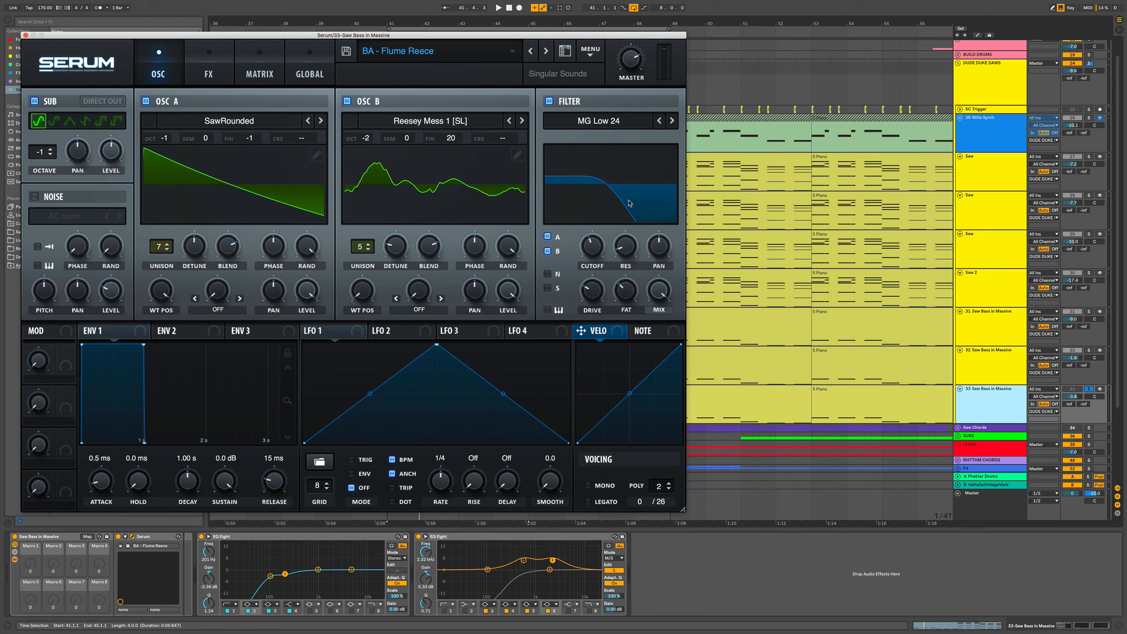
key(space)
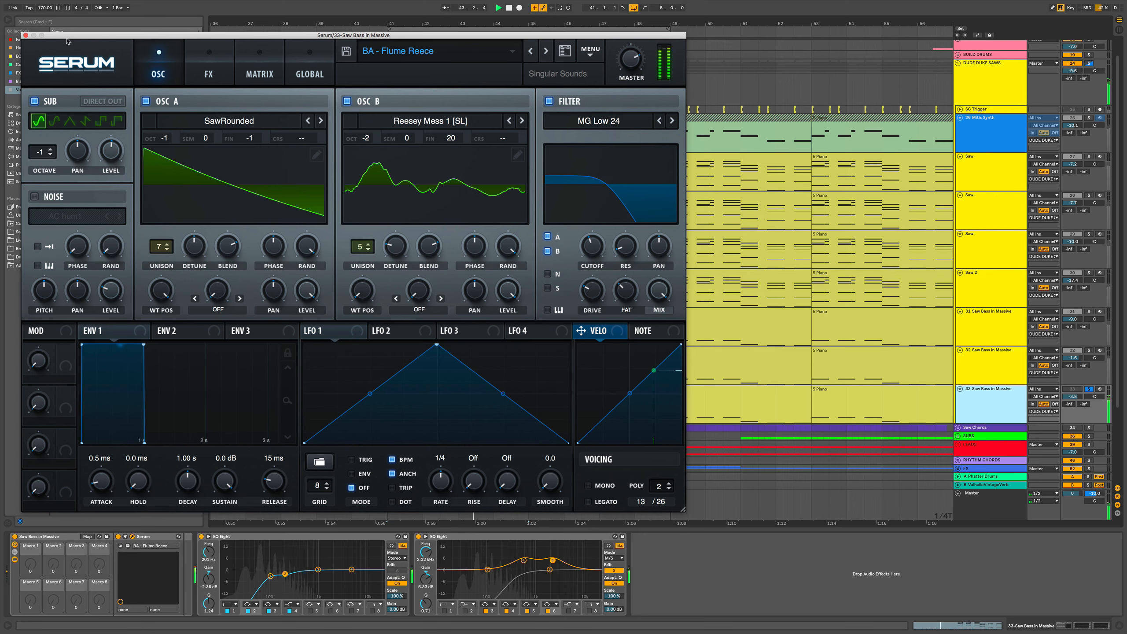
click(25, 35)
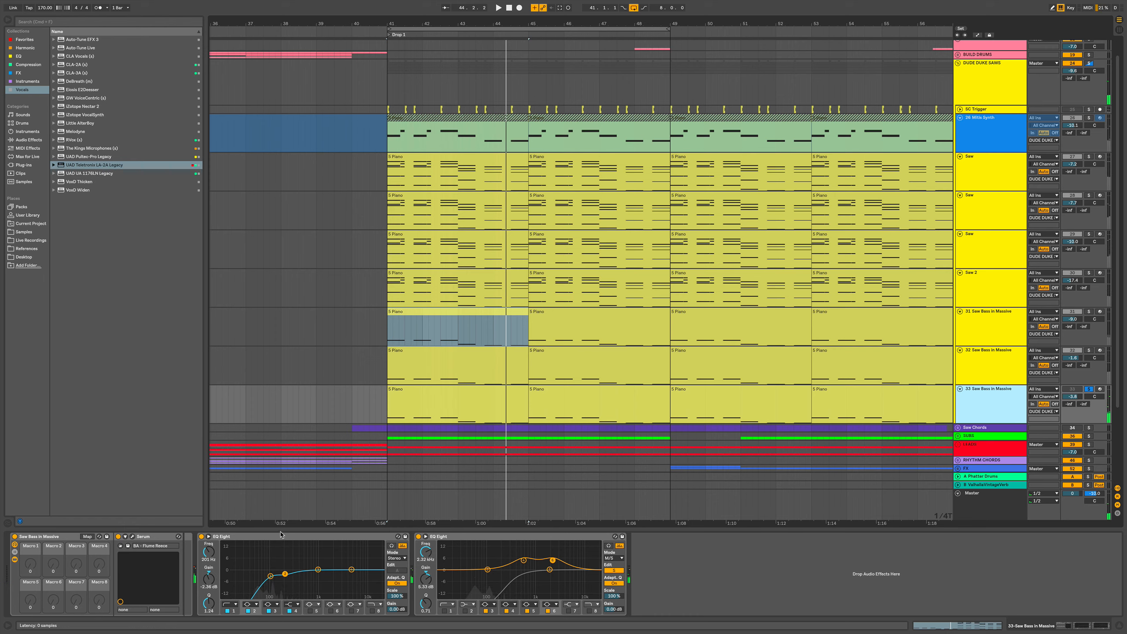
- Examine the low cut in the first EQ Eight and the side-band boosts in the second EQ Eight on track 33
click(267, 576)
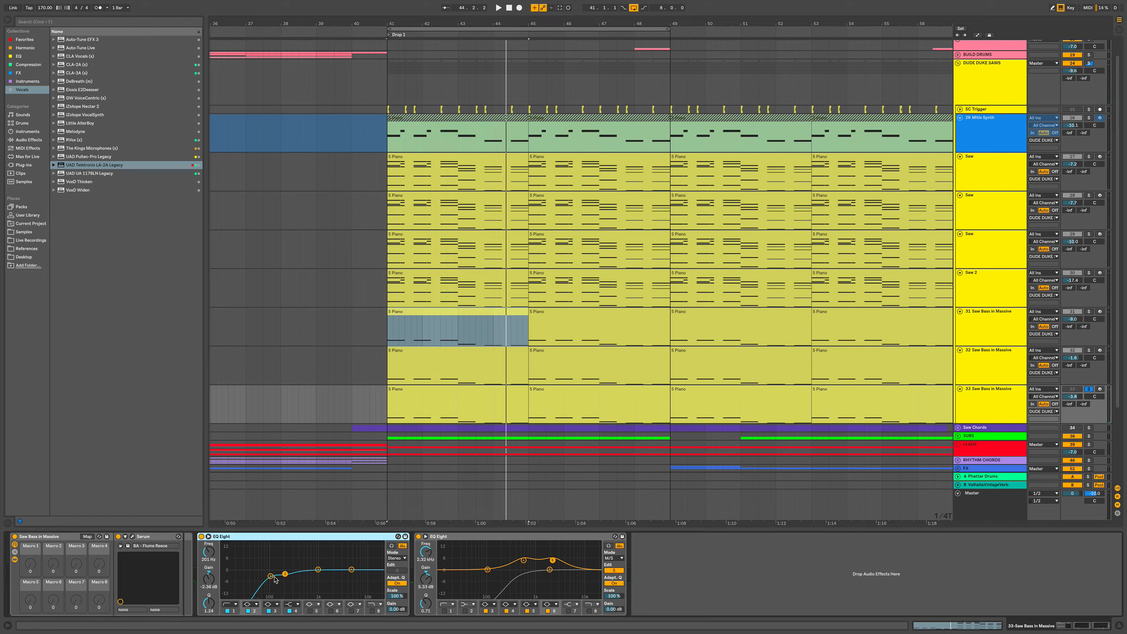
click(459, 537)
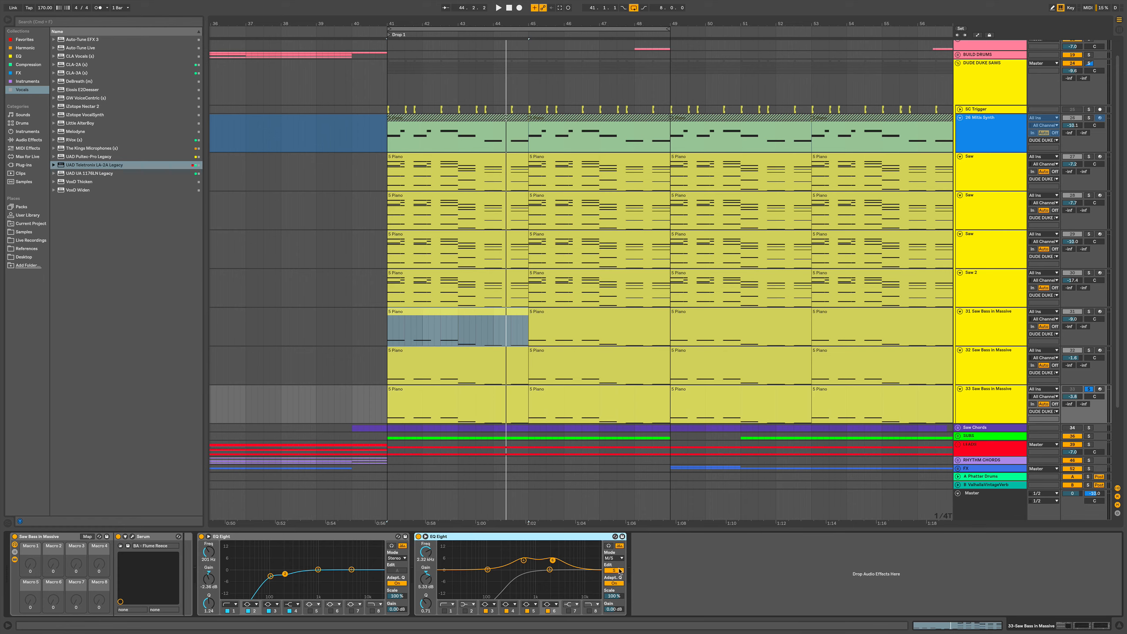
click(524, 561)
click(553, 561)
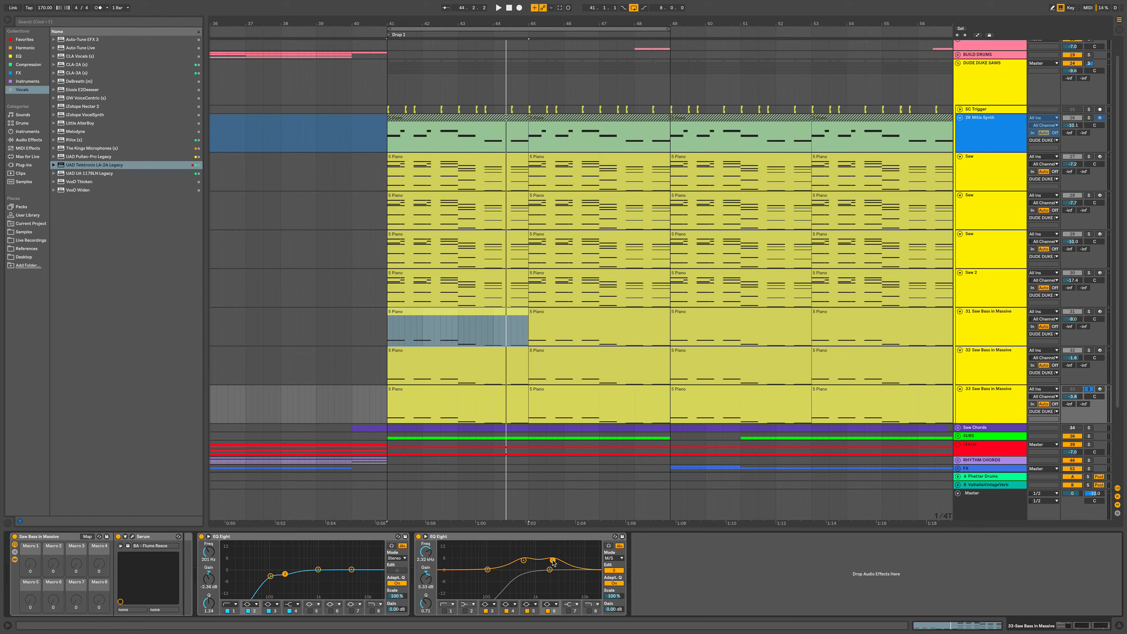
click(525, 561)
click(553, 562)
- Solo both Saw Bass in Massive tracks 32 and 33, compare them with and without track 33 during playback, and clear the solos
click(984, 395)
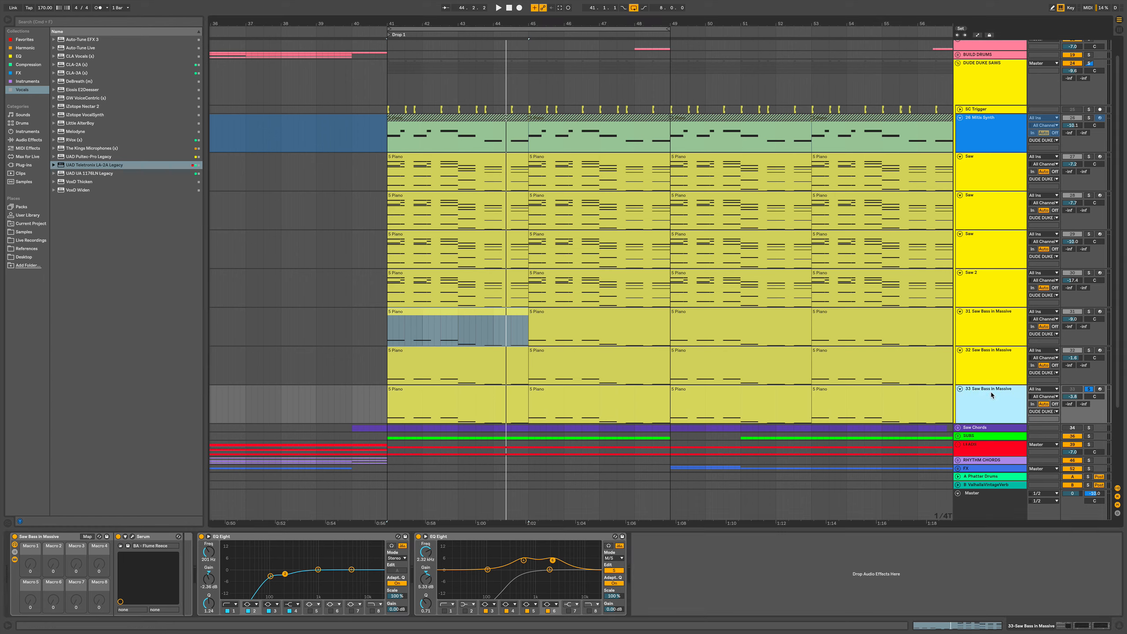
click(992, 376)
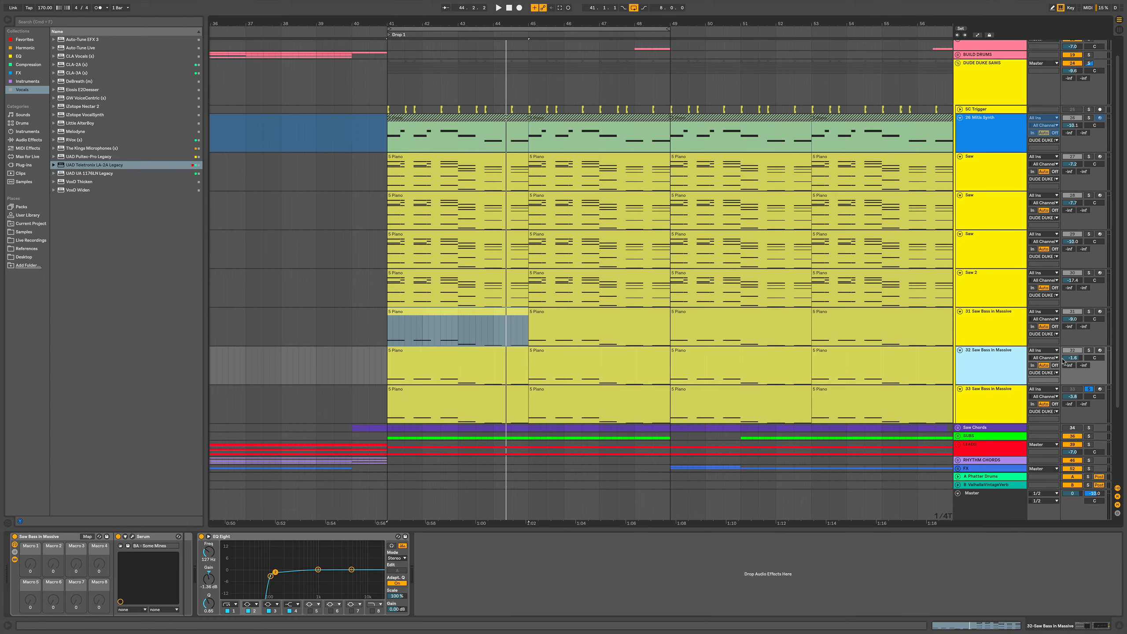
click(1090, 352)
key(space)
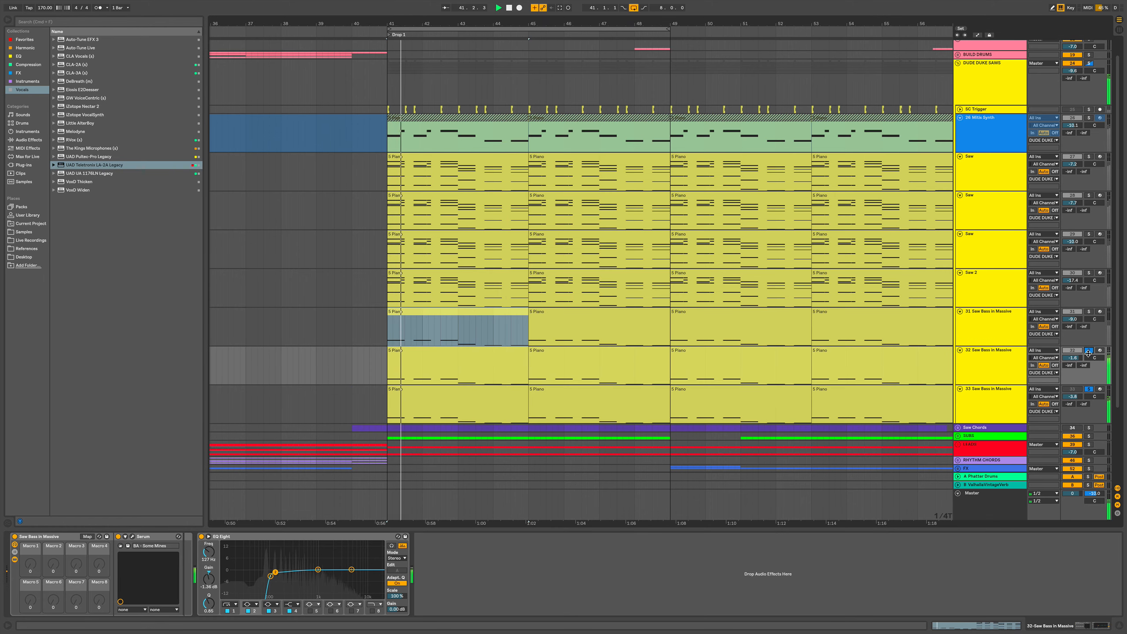
click(1090, 390)
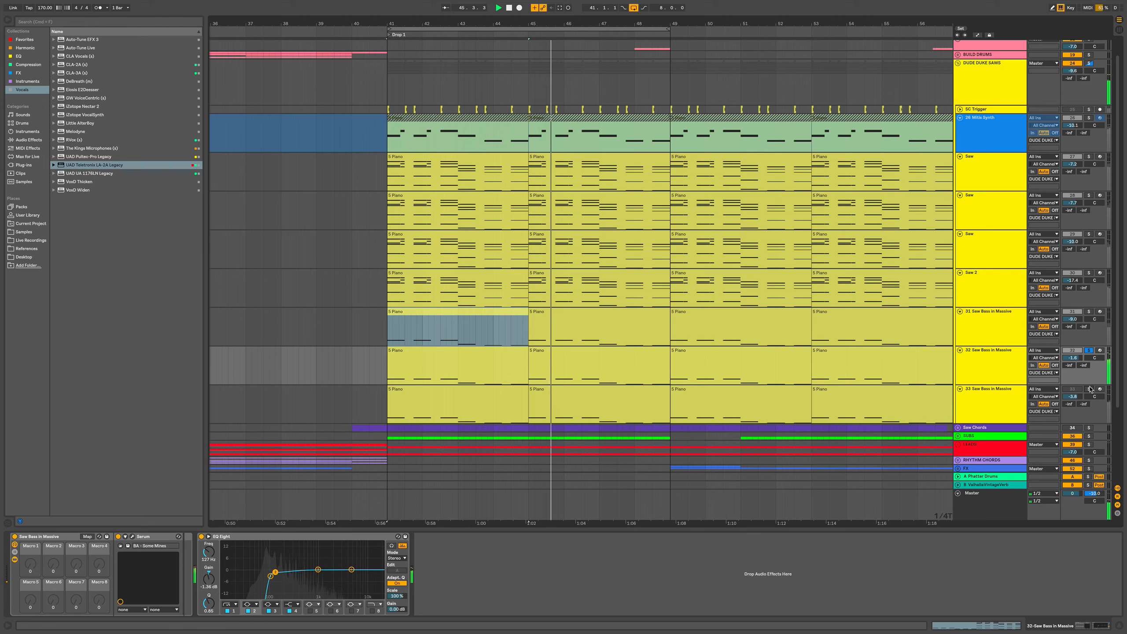
click(1090, 389)
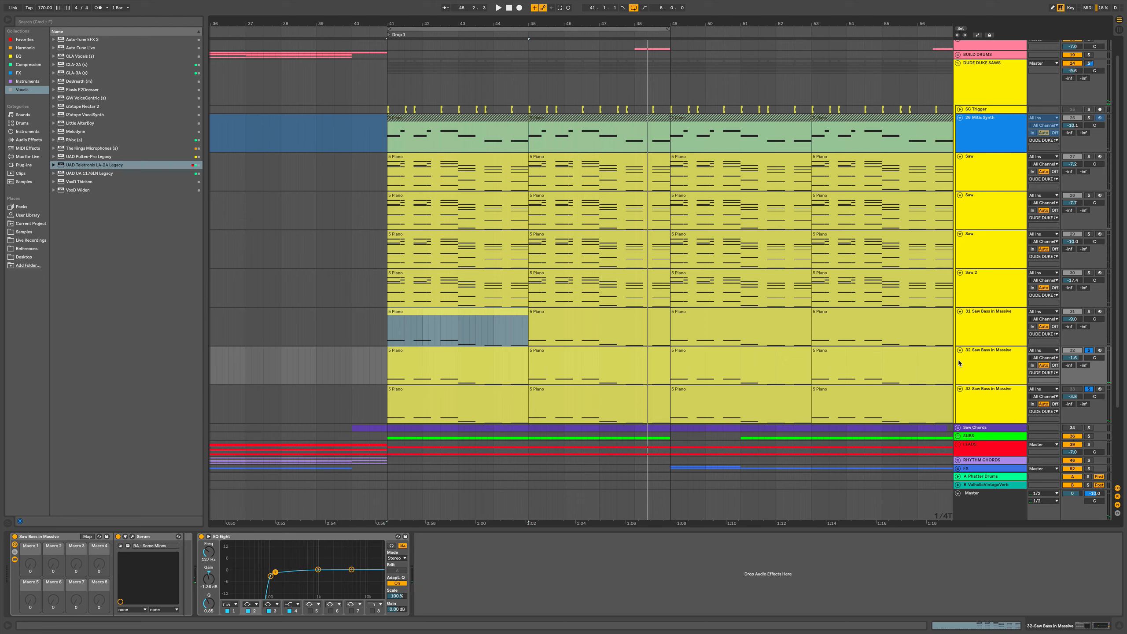
click(1090, 351)
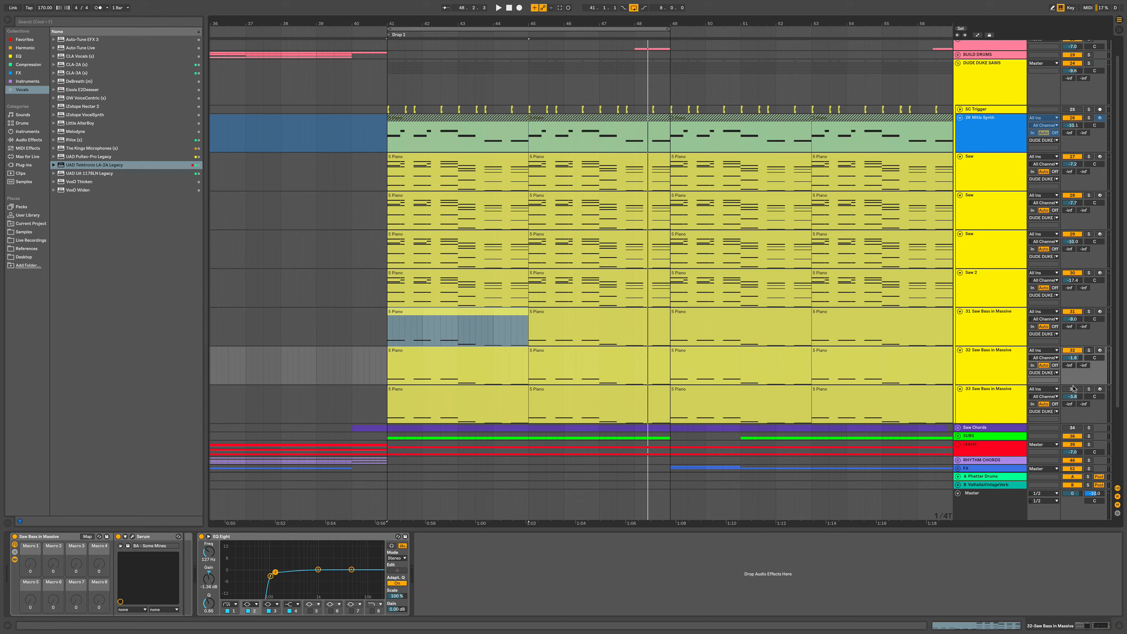
- Fold the DUDE DUKE SAWS group, unfold the Saw Chords group, and unfreeze its NEW SAWS audio track
click(958, 63)
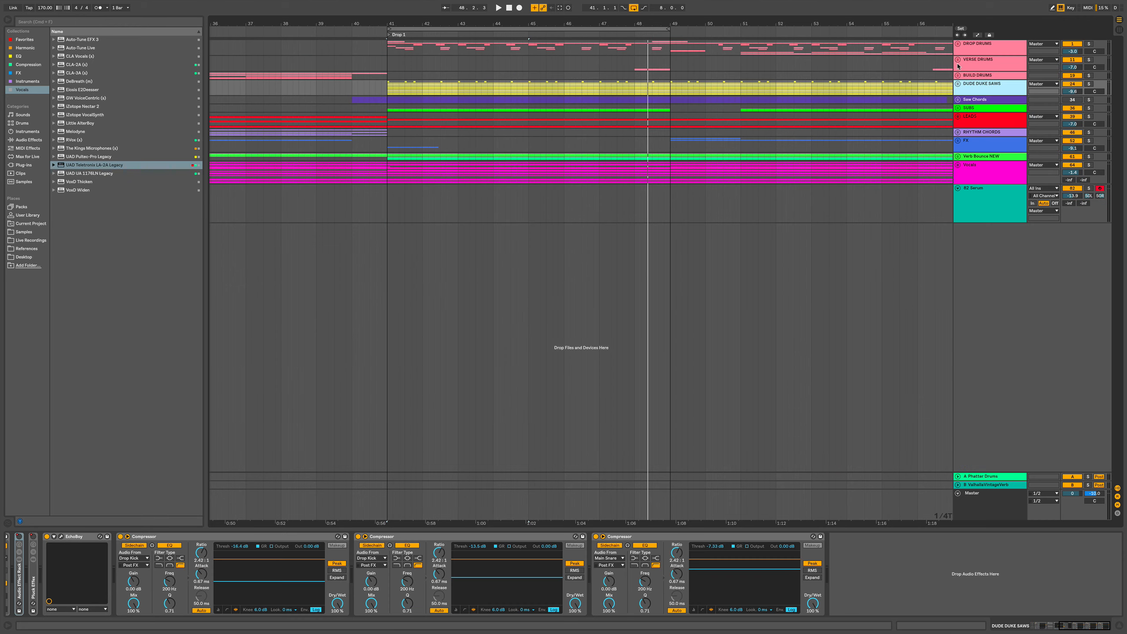
click(957, 100)
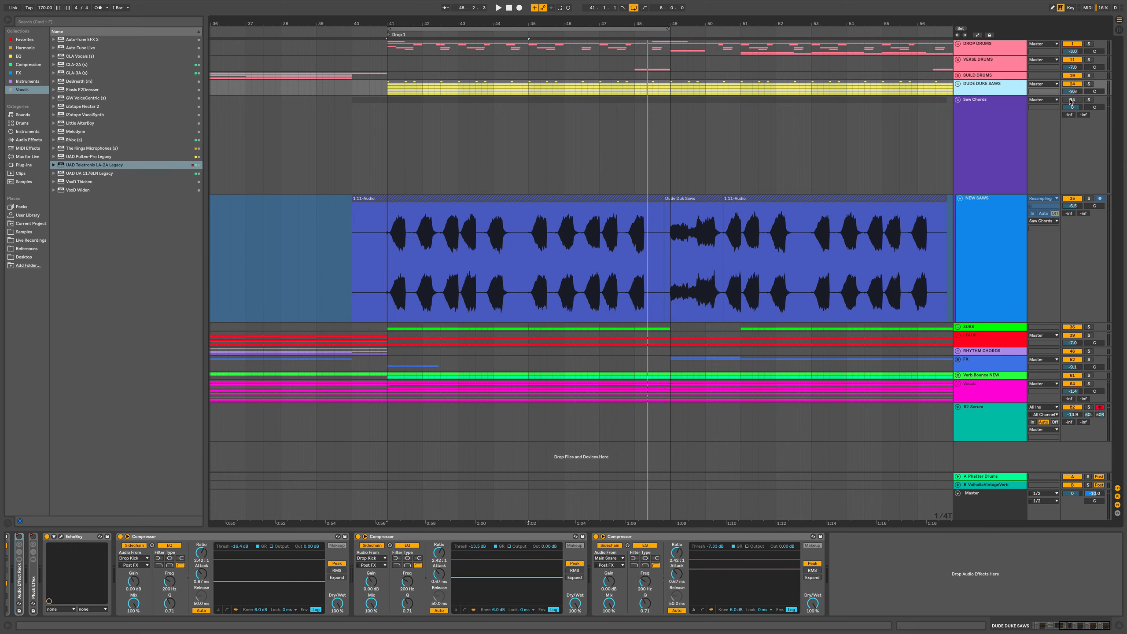
click(1007, 120)
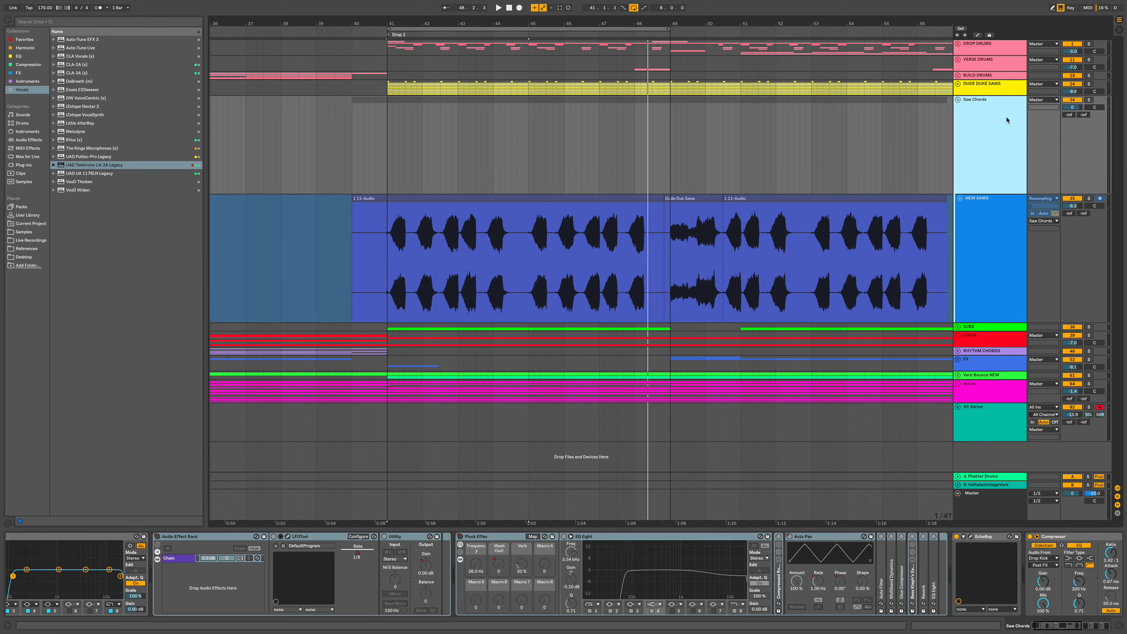
click(994, 233)
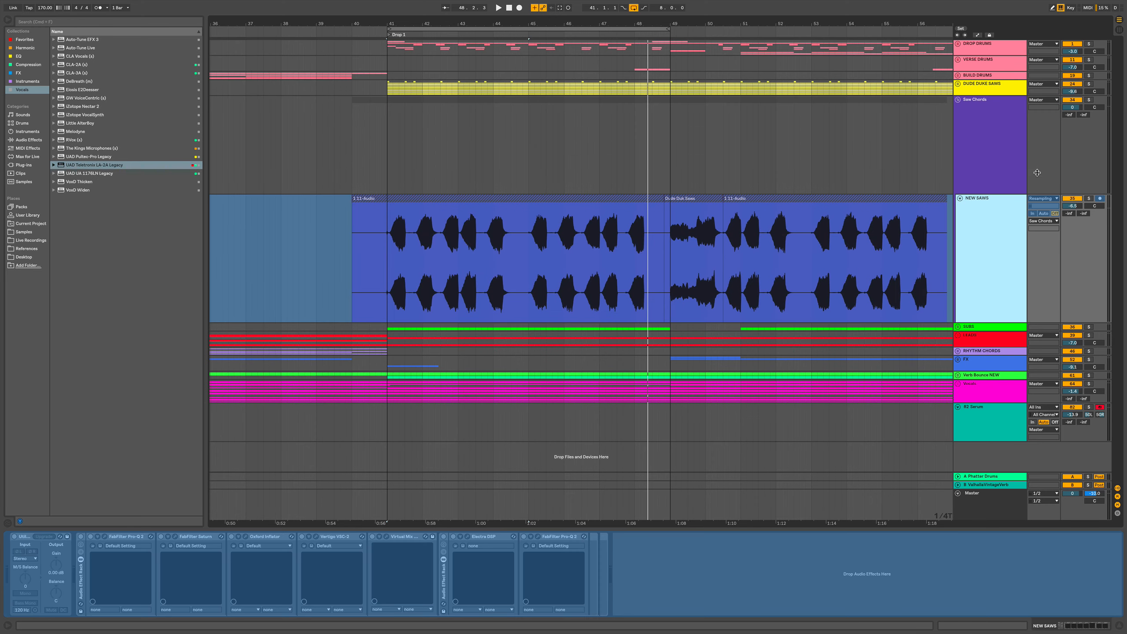
right_click(997, 213)
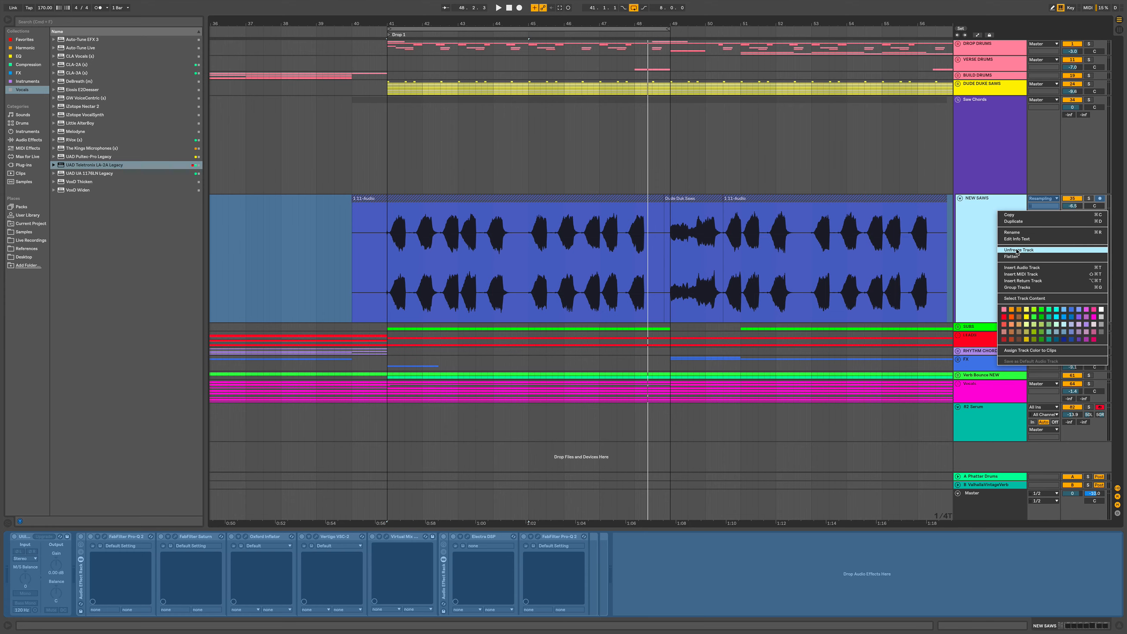
click(1018, 251)
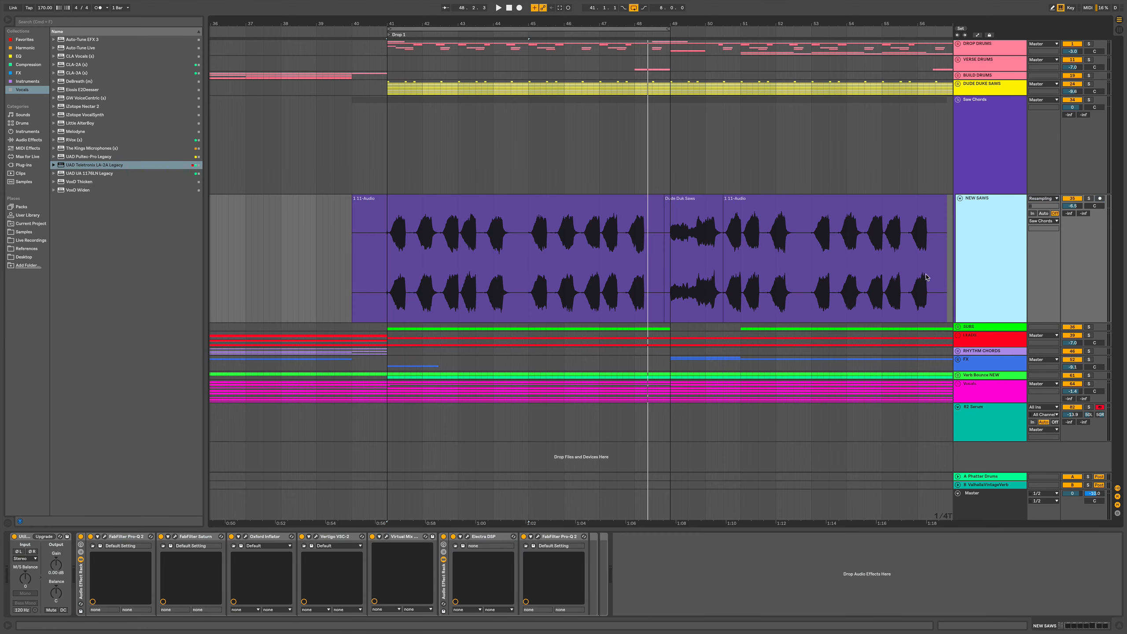
- Solo the NEW SAWS track, bypass its Audio Effect Rack, and play it from just before Drop 1
click(79, 591)
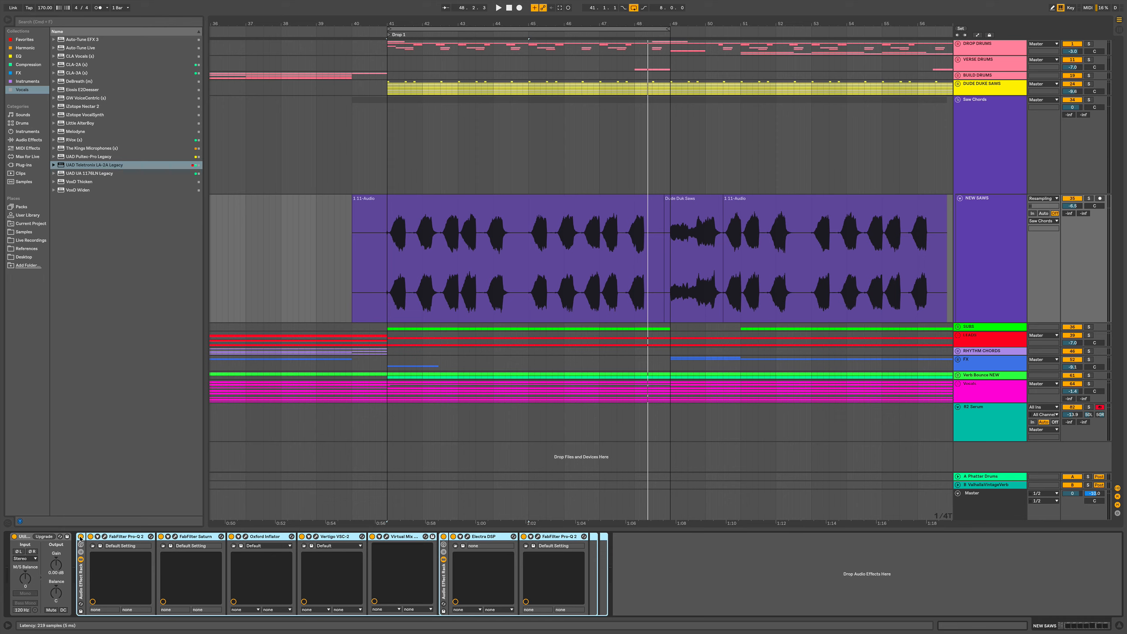
click(1090, 199)
click(382, 270)
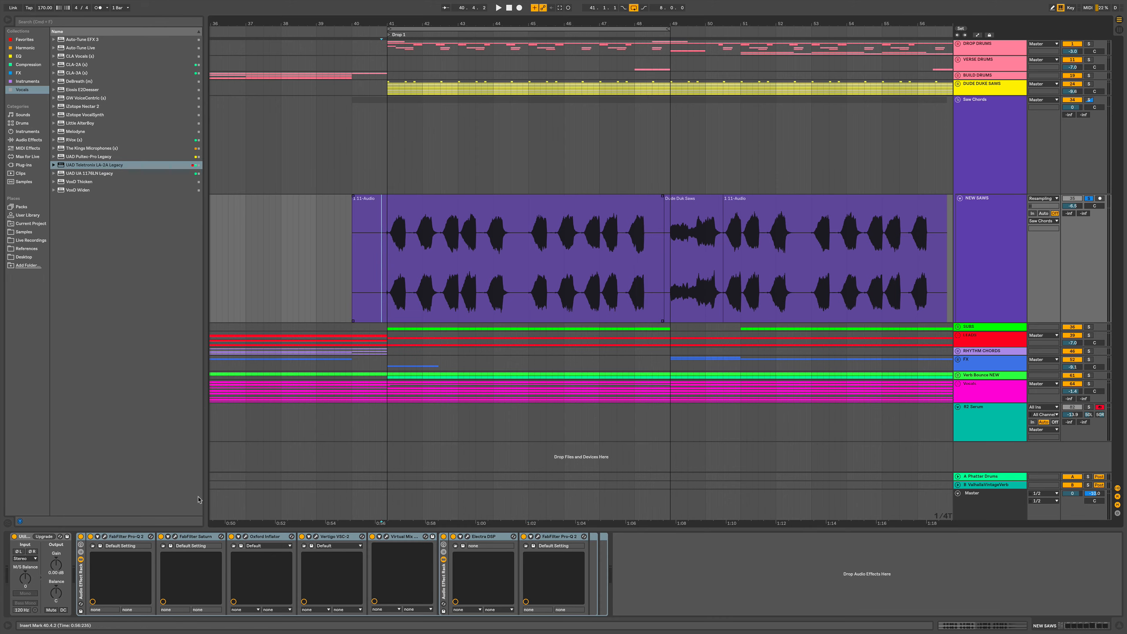
click(80, 536)
key(space)
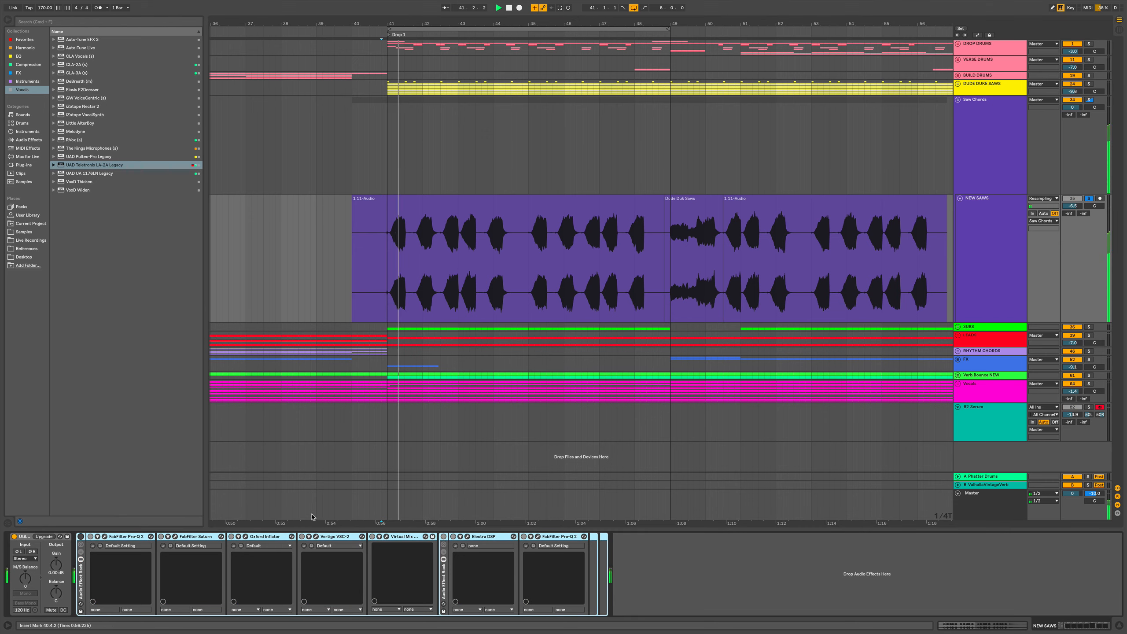
- Re-enable the Audio Effect Rack on the NEW SAWS track during playback and examine the curves in its first FabFilter Pro-Q 2
click(80, 536)
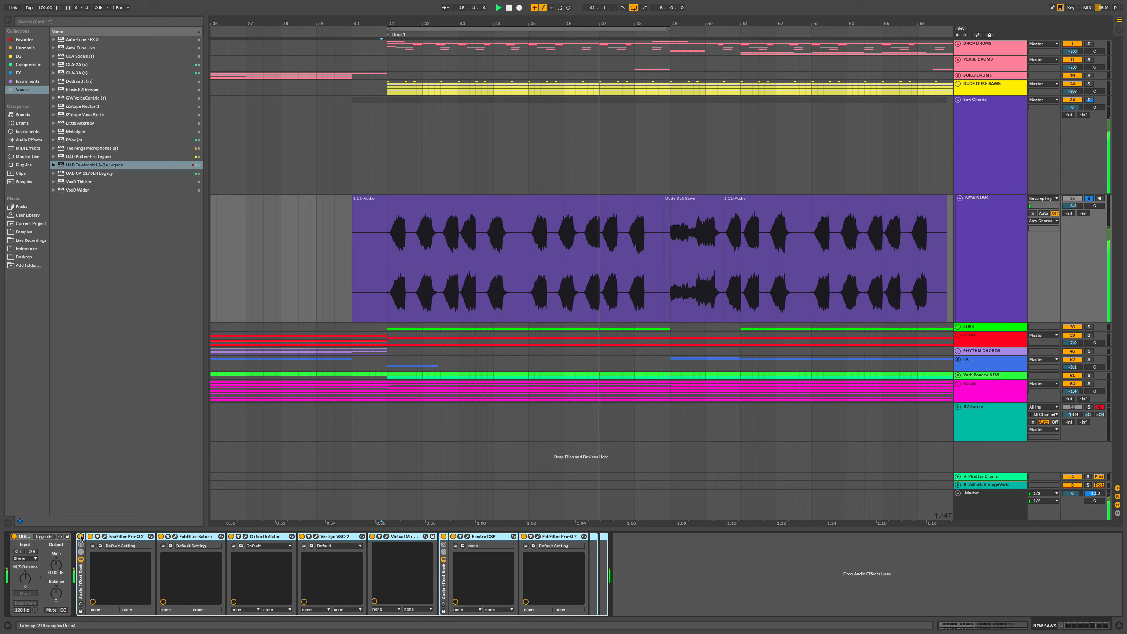
click(123, 538)
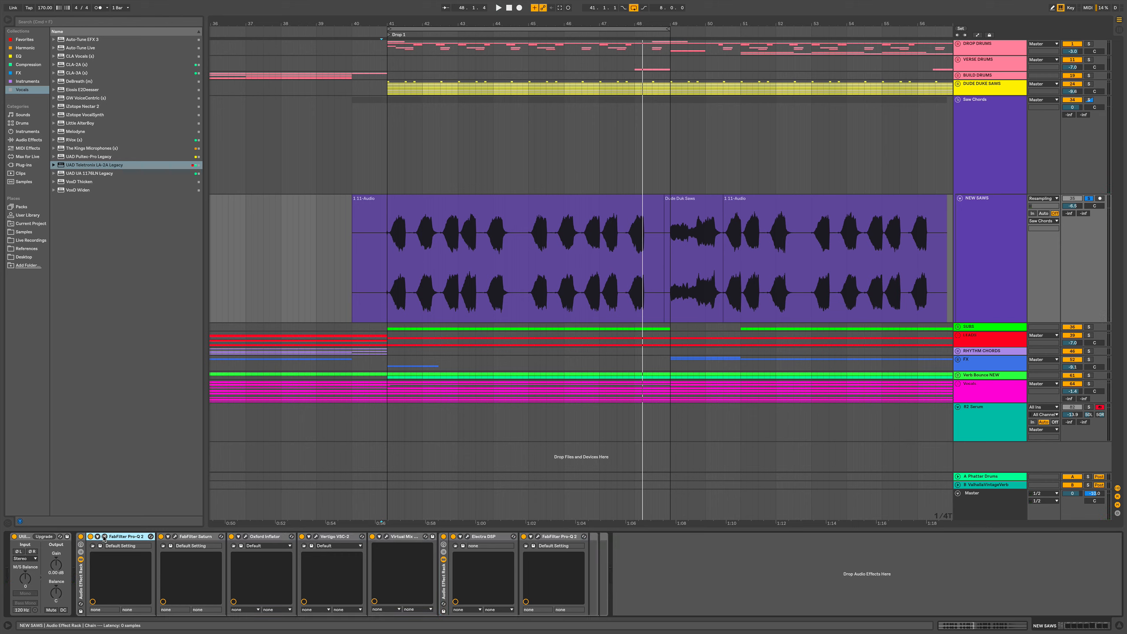
click(104, 537)
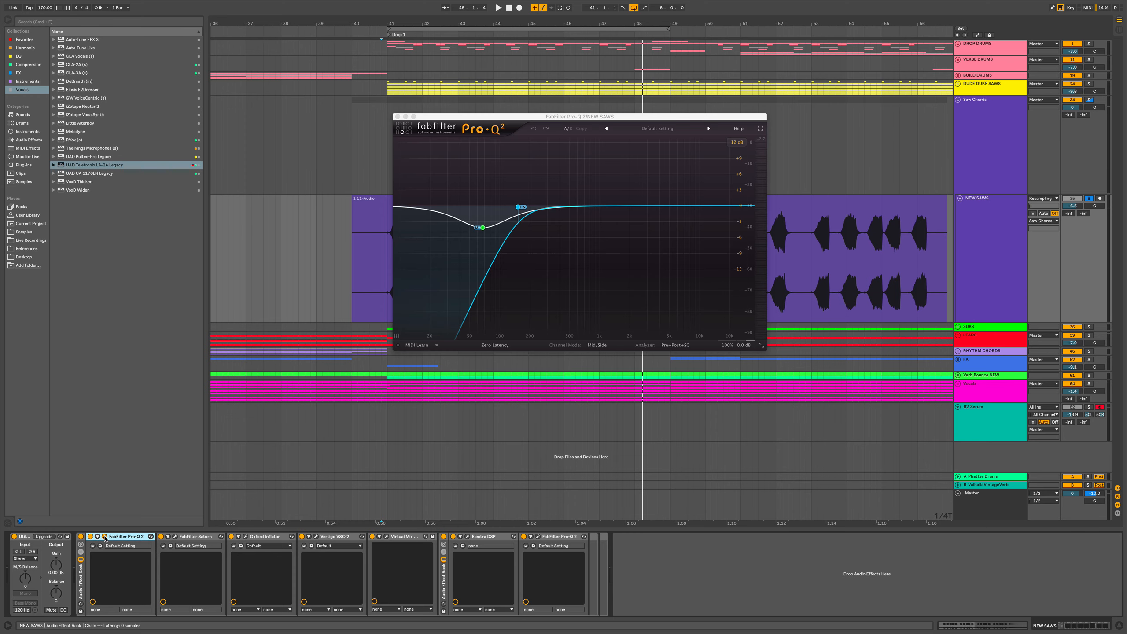
click(105, 537)
- Examine the FabFilter Saturn and Oxford Inflator settings in the NEW SAWS effect rack
click(175, 537)
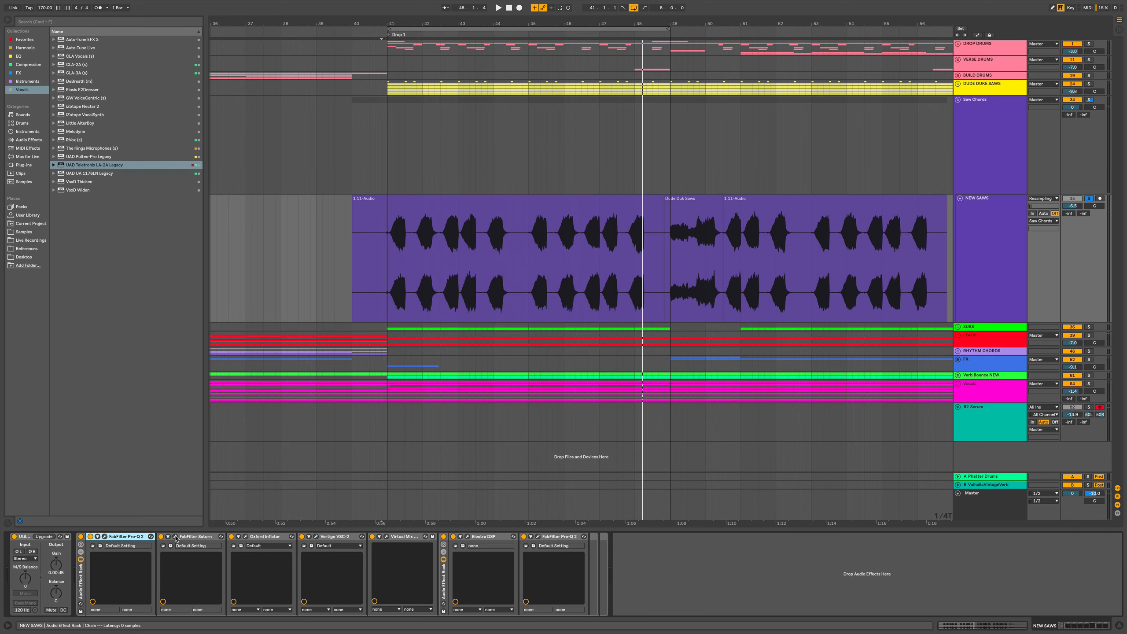
click(175, 537)
click(246, 537)
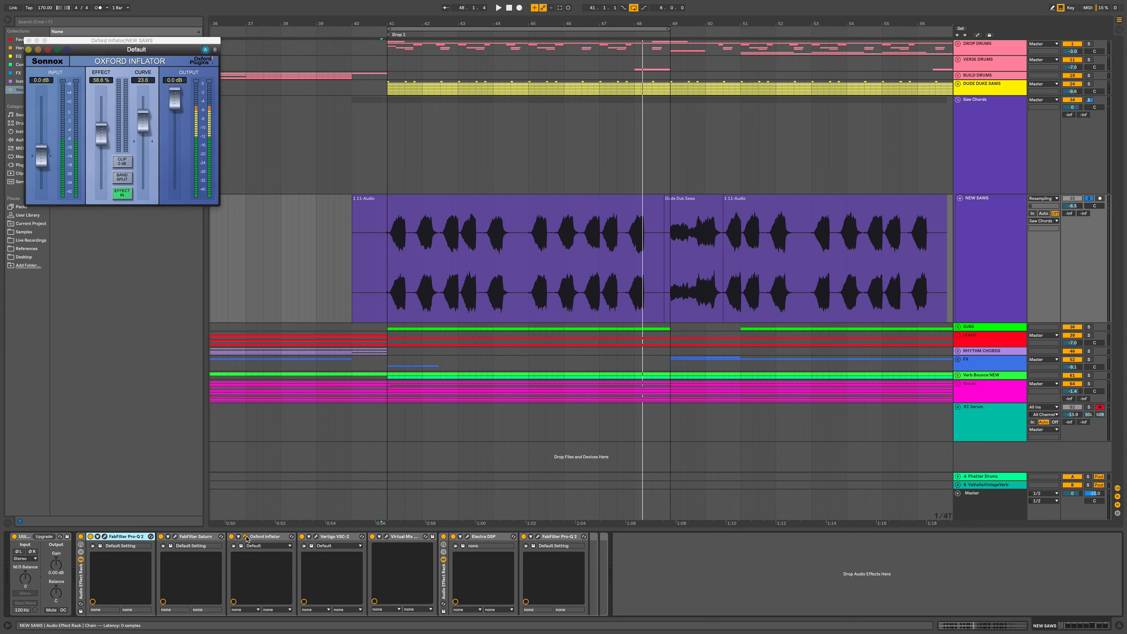
click(246, 537)
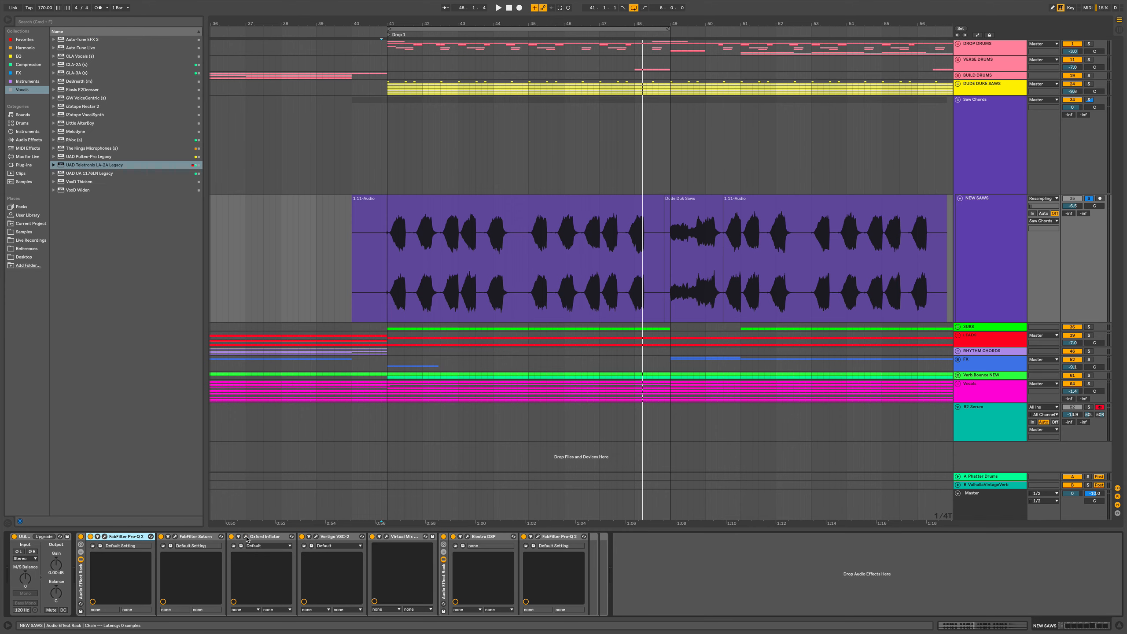
click(269, 538)
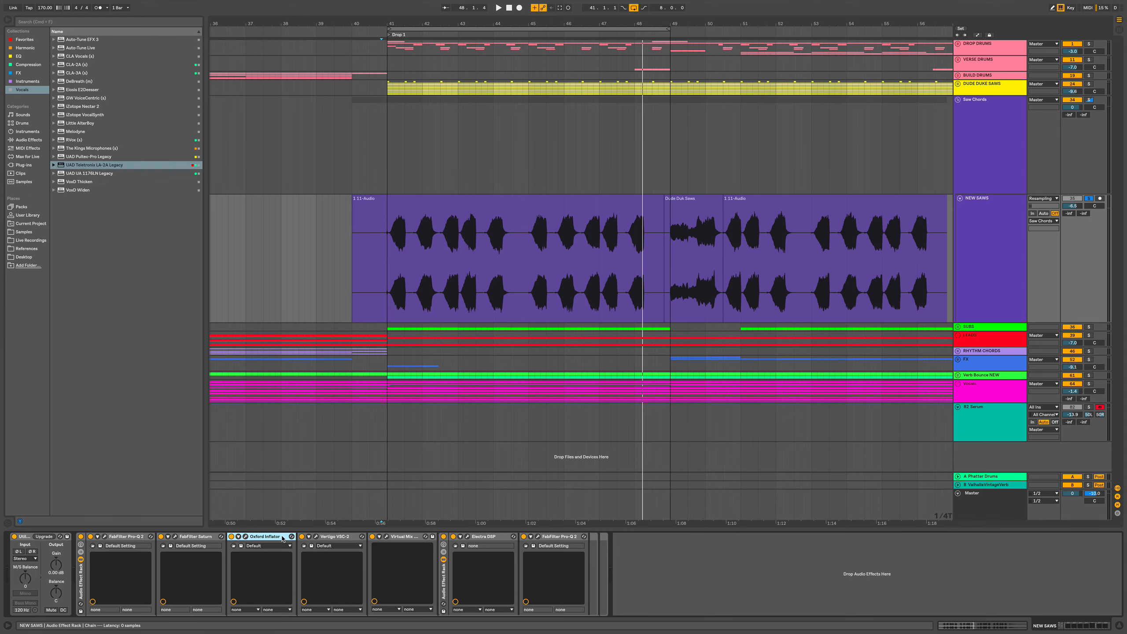
- Examine the Vertigo VSC-2 and the AirEQ Air module in the Virtual Mix Rack on the NEW SAWS track
click(317, 537)
click(317, 538)
click(386, 538)
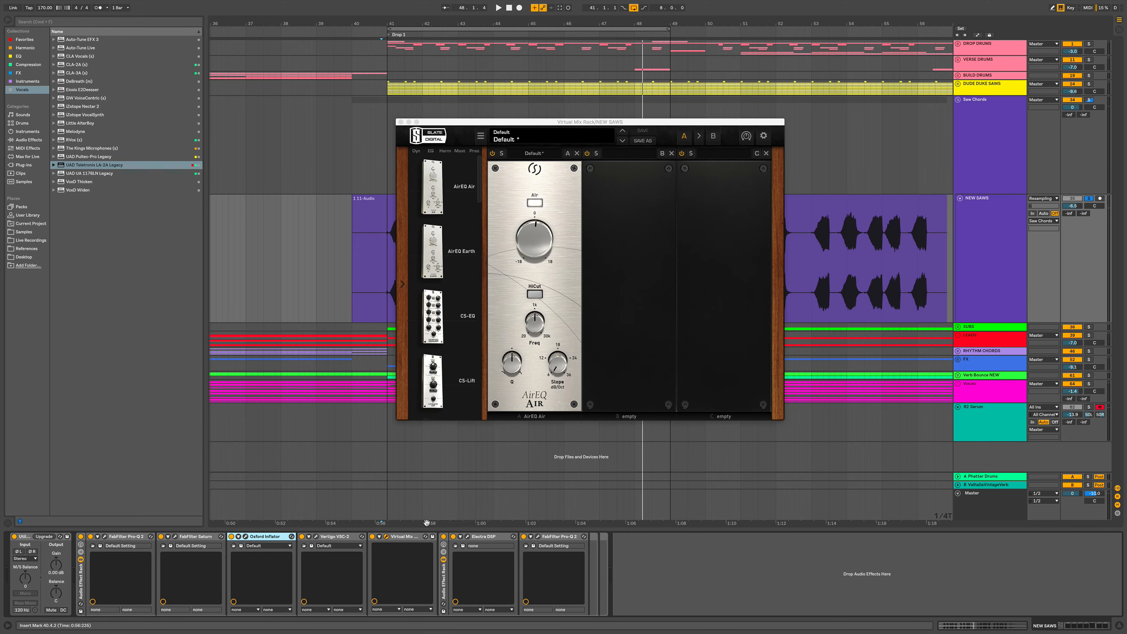
click(387, 537)
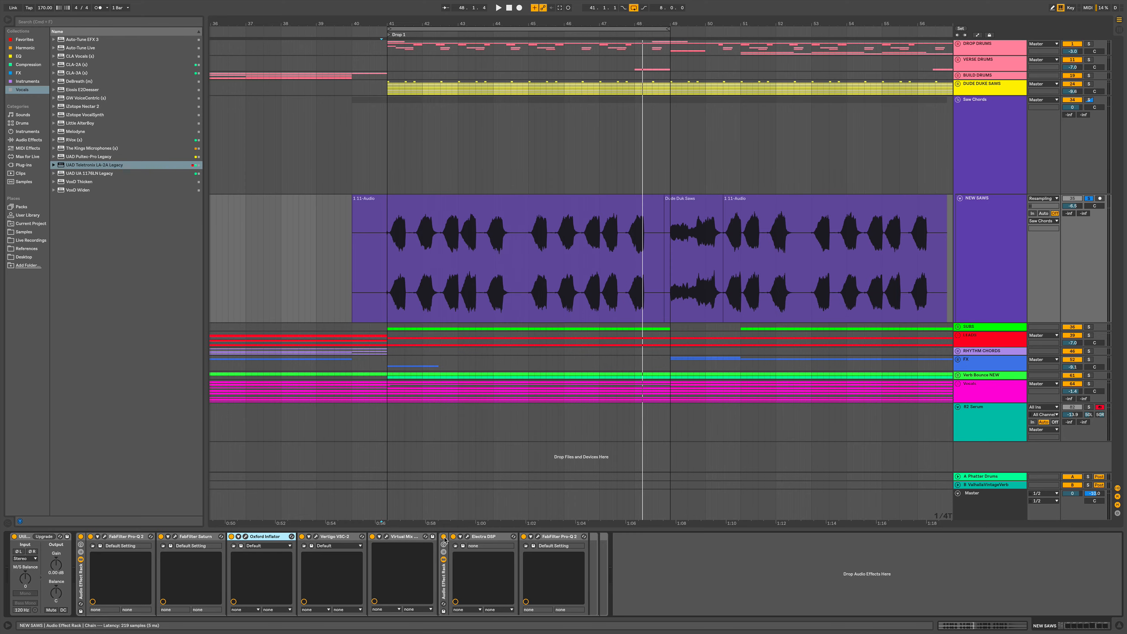
- Examine the Electra DSP equalizer and the low cut and low-mid dip in the second FabFilter Pro-Q 2 on NEW SAWS
click(476, 537)
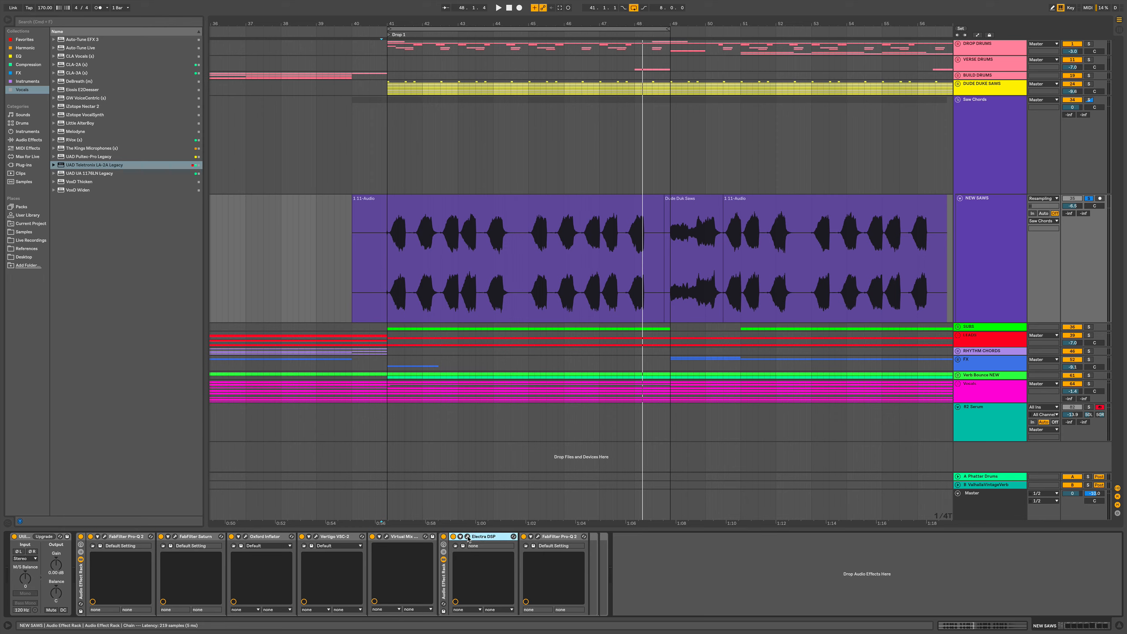
click(467, 537)
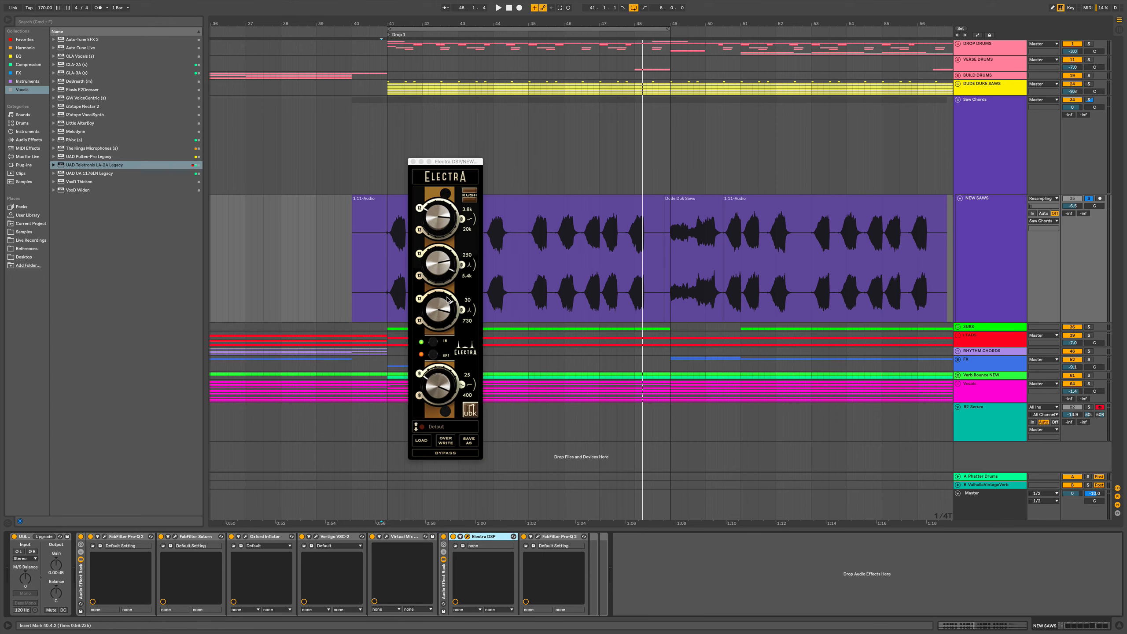
click(468, 538)
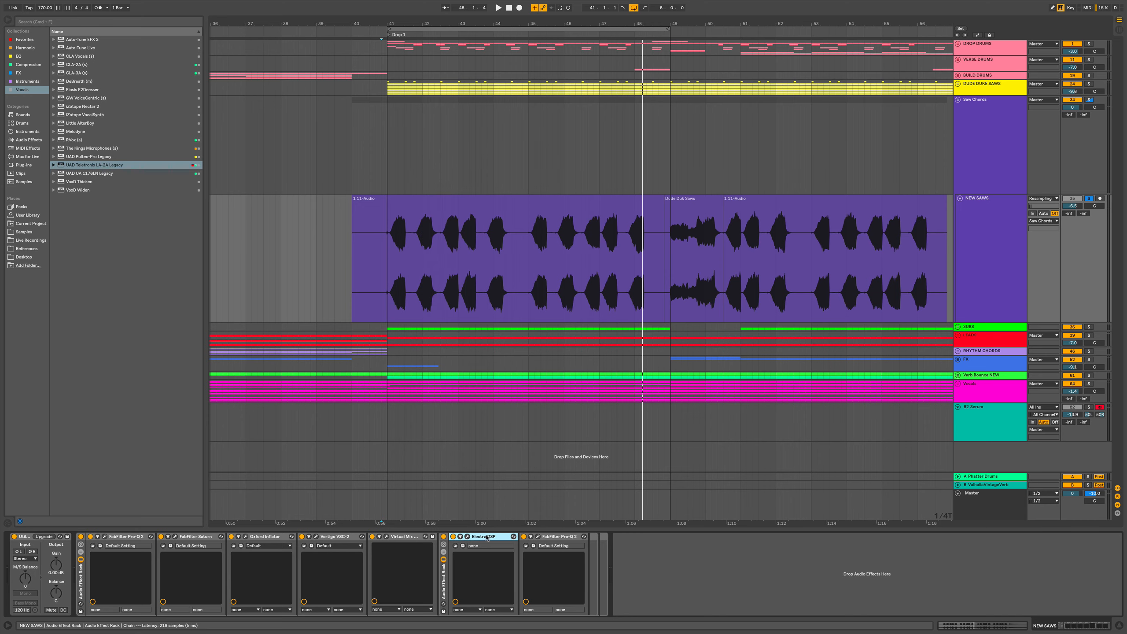
click(538, 537)
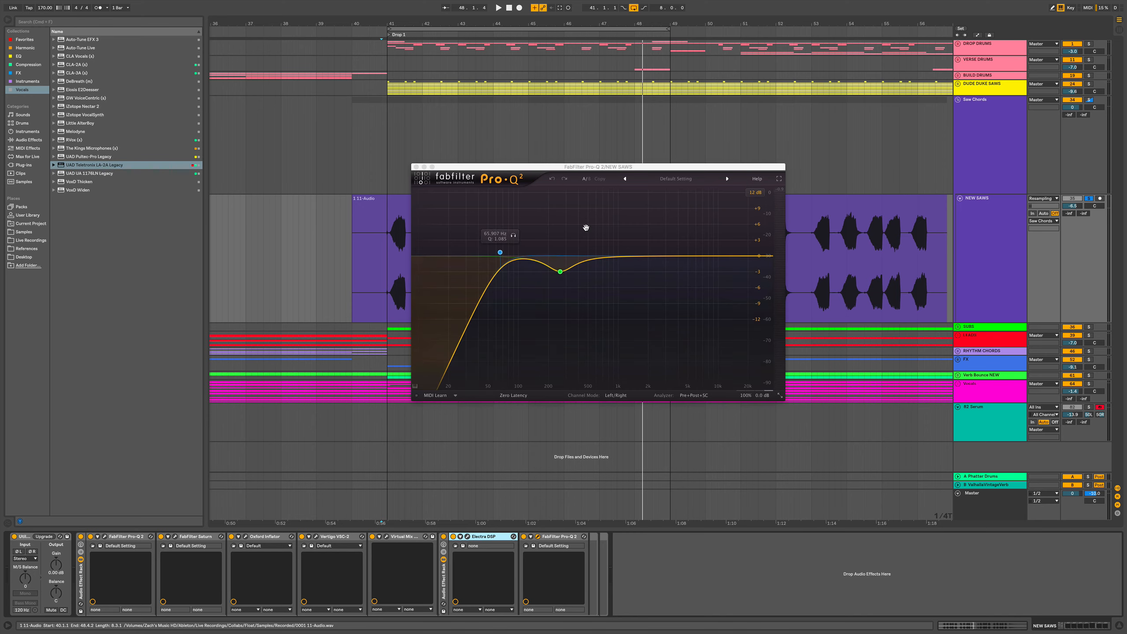
mouse_move(561, 273)
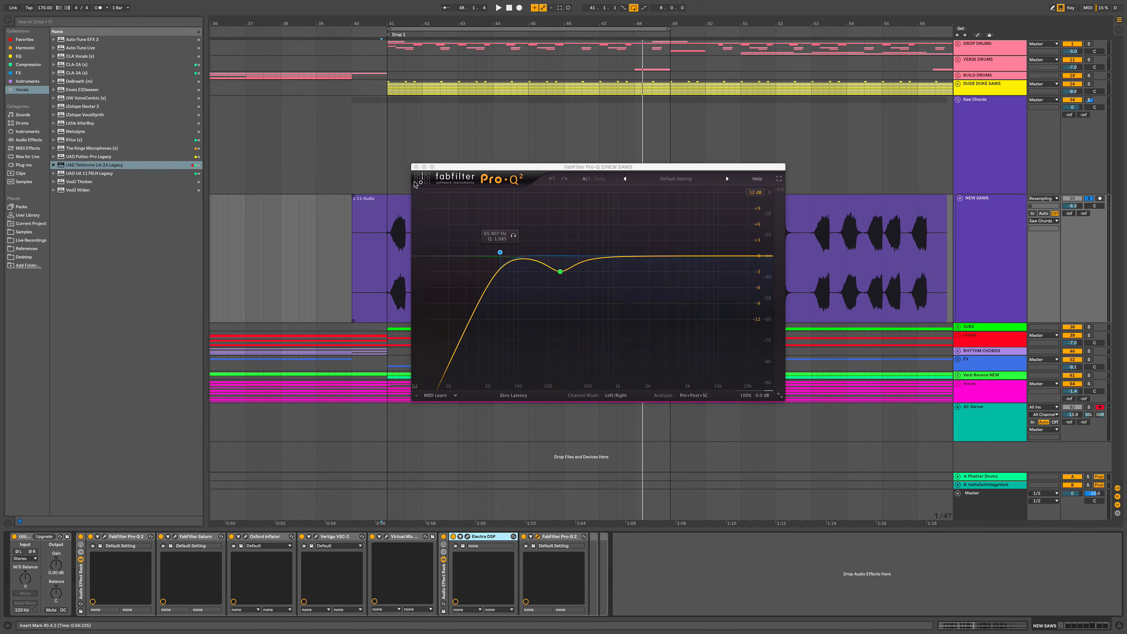
click(416, 167)
- Solo the Saw Chords group together with the SUBS group and play them from just before Drop 1
click(998, 160)
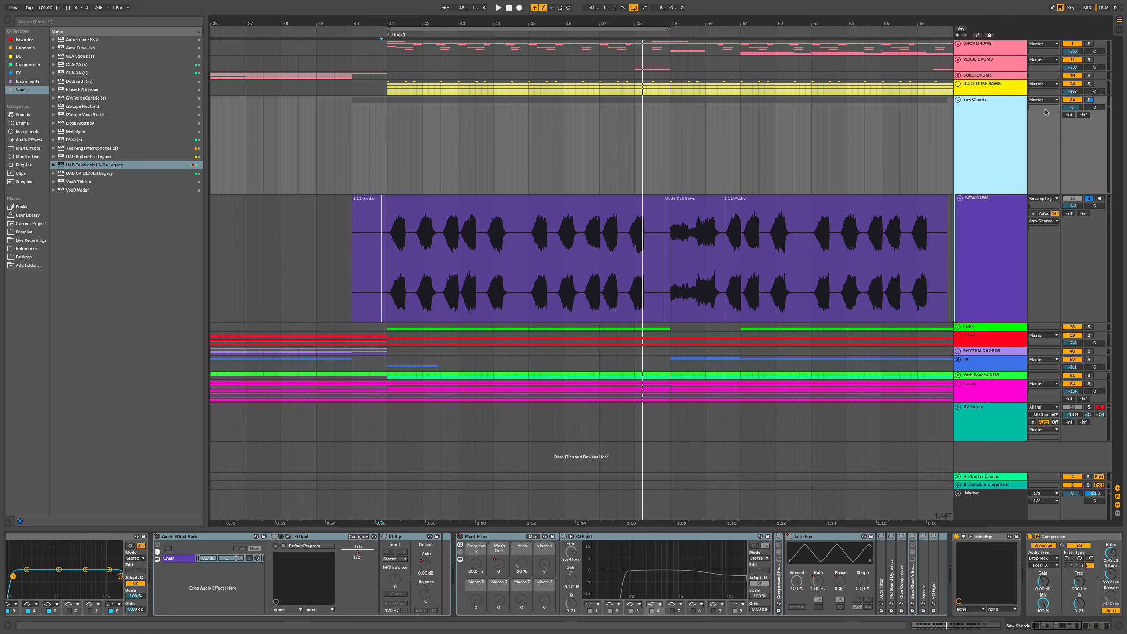
click(1089, 100)
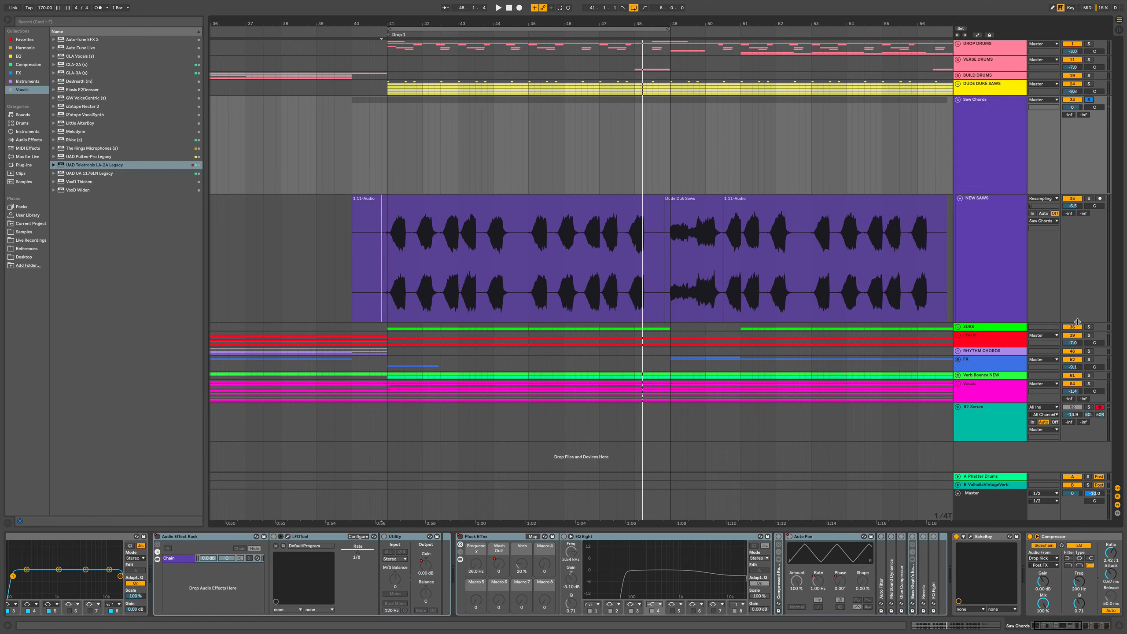
click(1088, 327)
key(space)
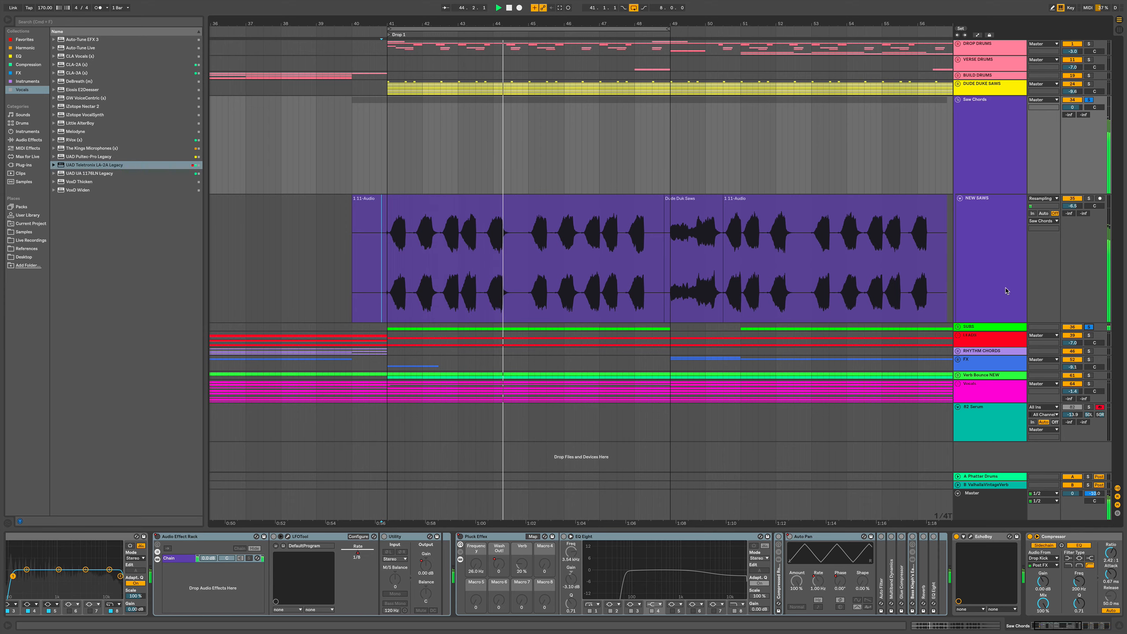
- Clear the Saw Chords and SUBS solos and unfold the DUDE DUKE SAWS group
click(989, 265)
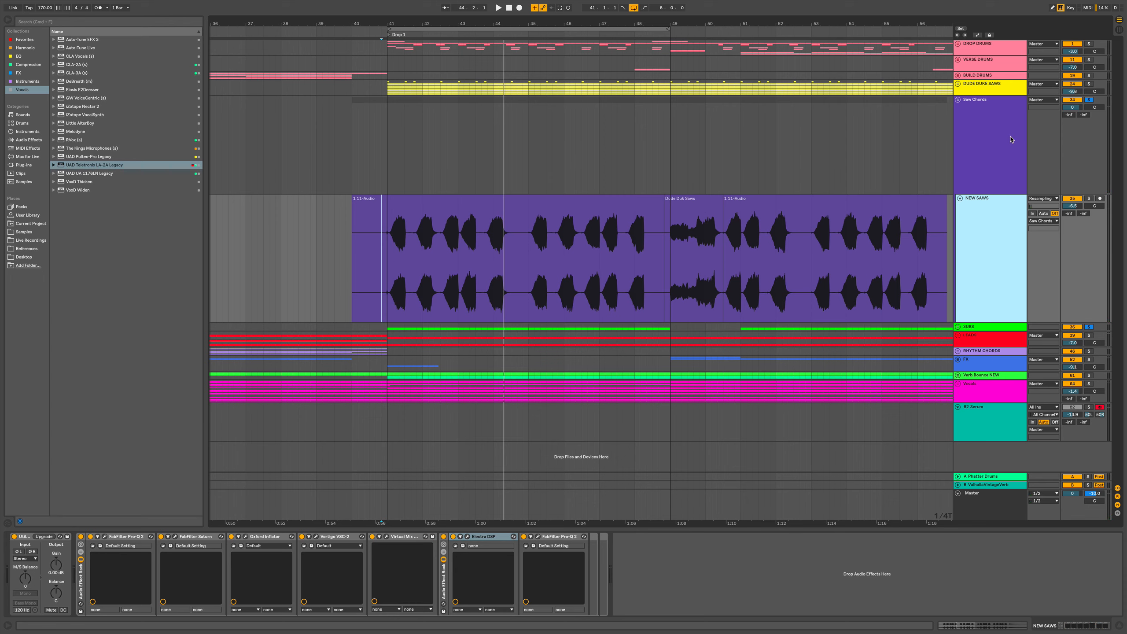
click(997, 148)
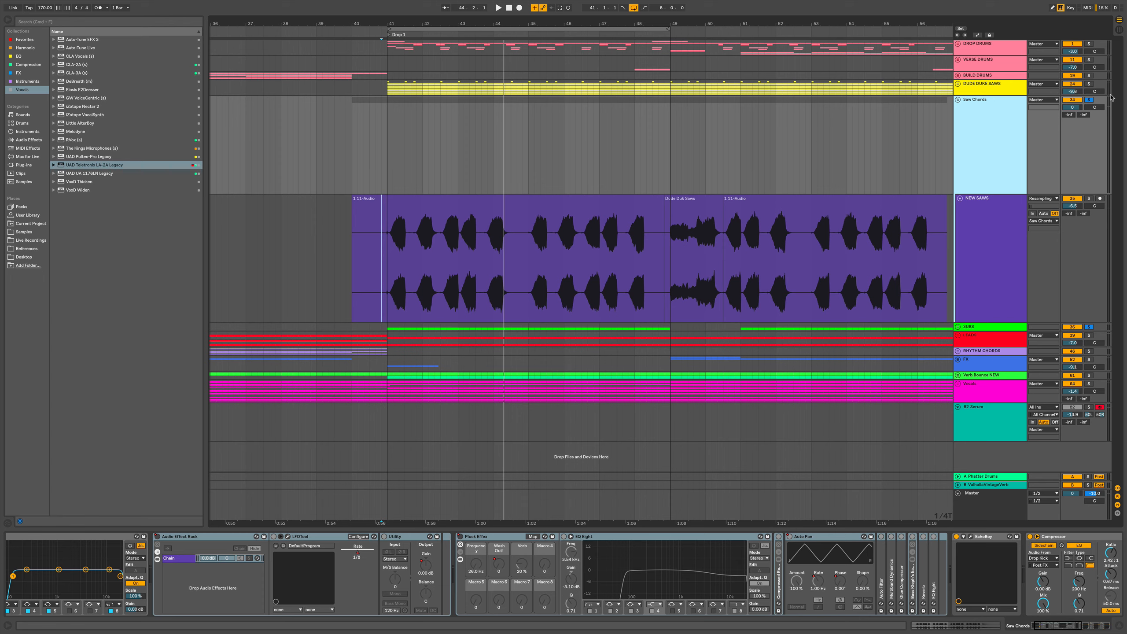
click(1089, 100)
click(957, 83)
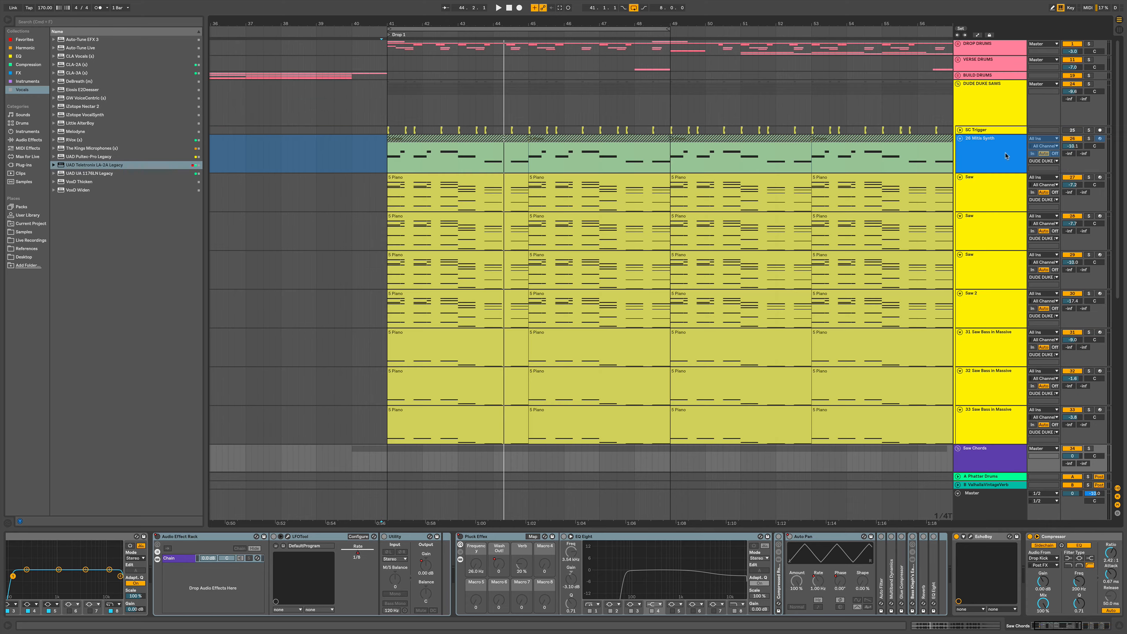
- Solo the first Saw track in the DUDE DUKE SAWS group and play it from just before Drop 1
click(993, 185)
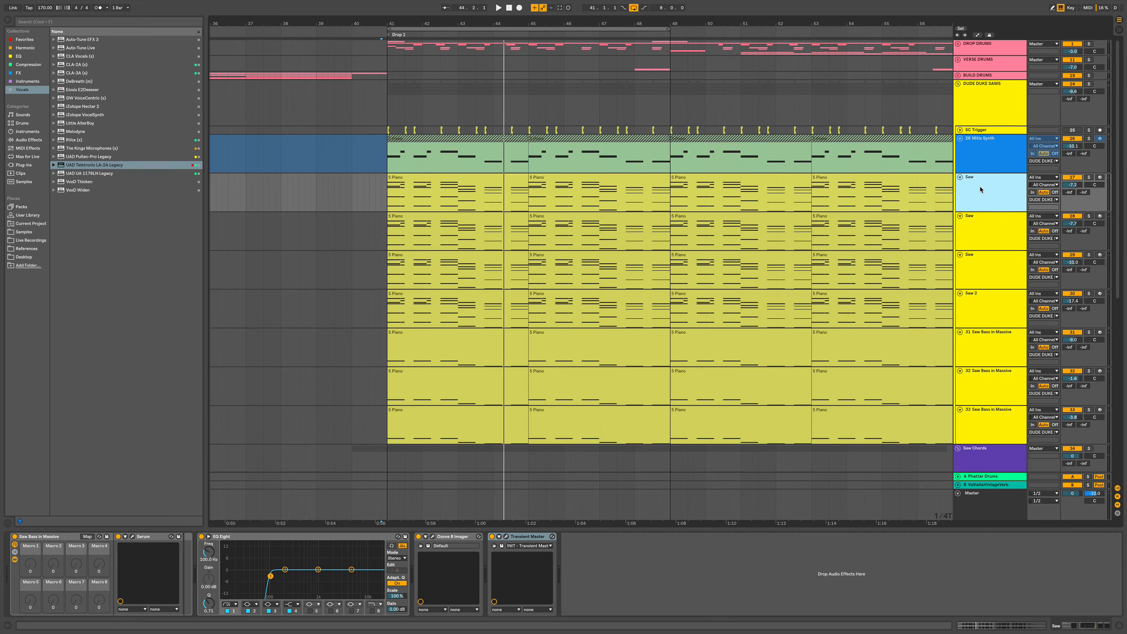
click(1089, 177)
click(384, 204)
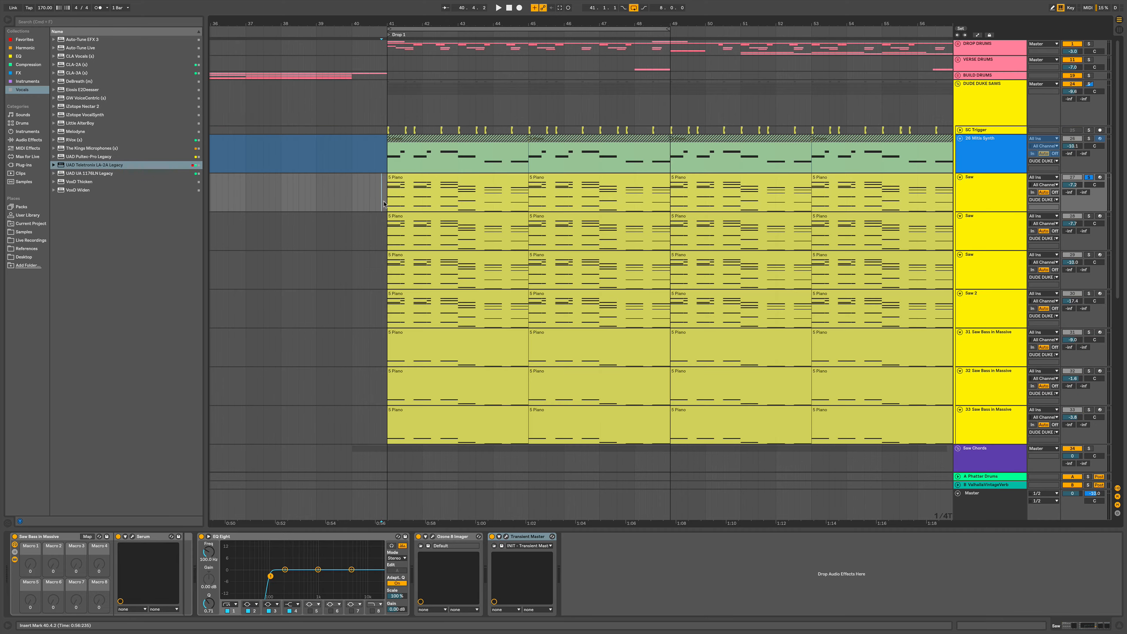
key(space)
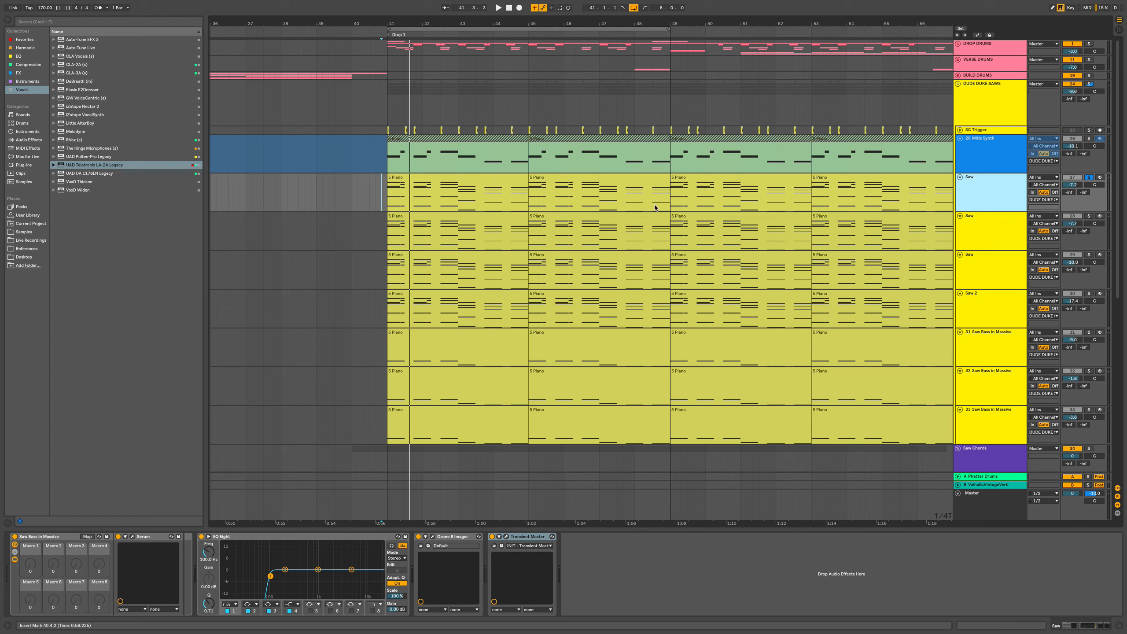
- Select the first eight bars of Drop 1 on the first Saw track and compare them with the House Drop clips in the arrangement
drag(387, 204, 671, 194)
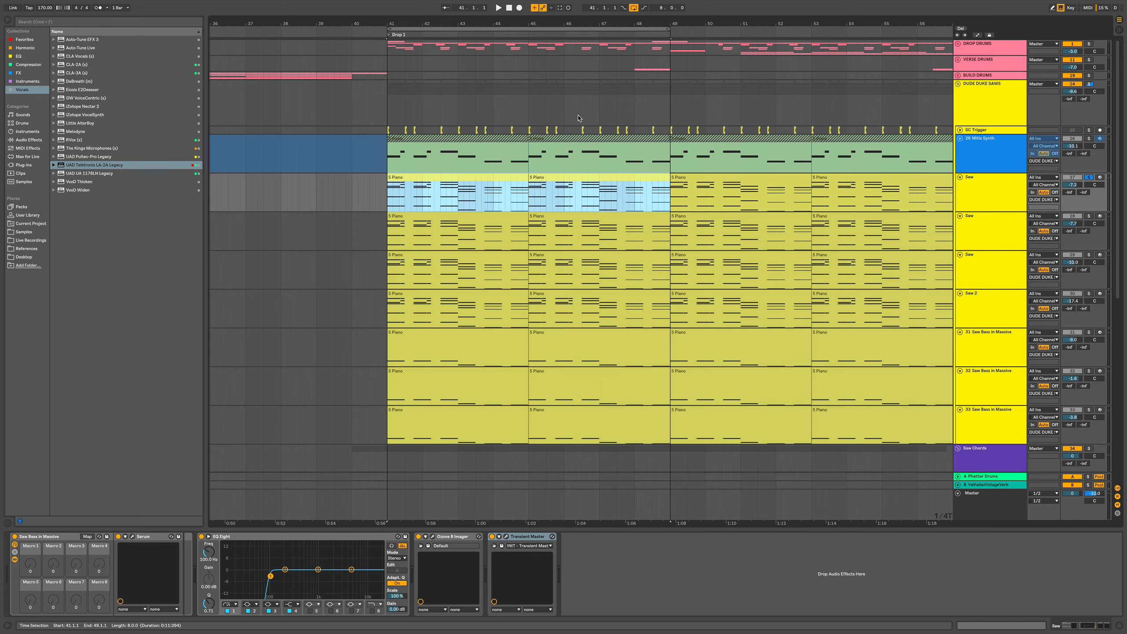
drag(599, 24, 597, 10)
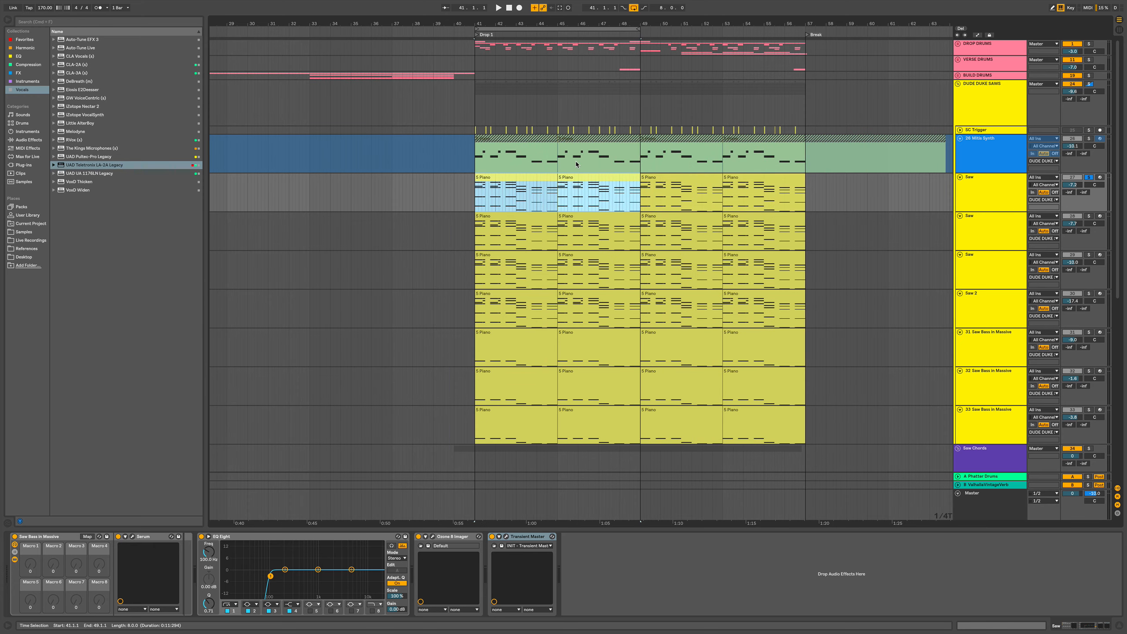
scroll(576, 161, right, 5)
scroll(561, 167, left, 2)
scroll(561, 166, left, 3)
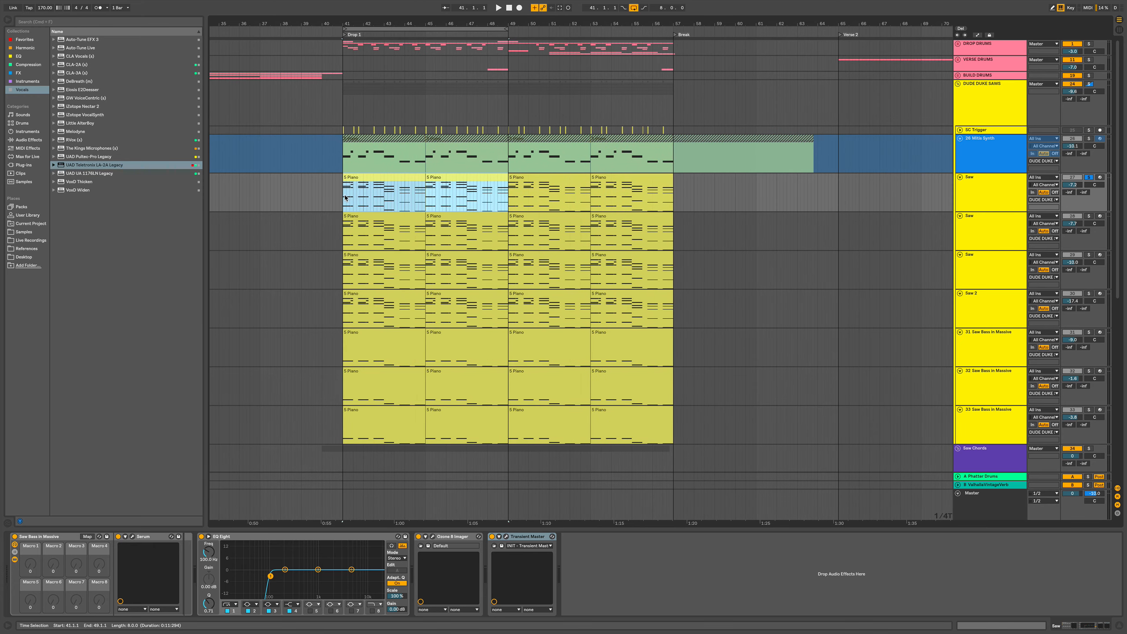
scroll(346, 198, right, 20)
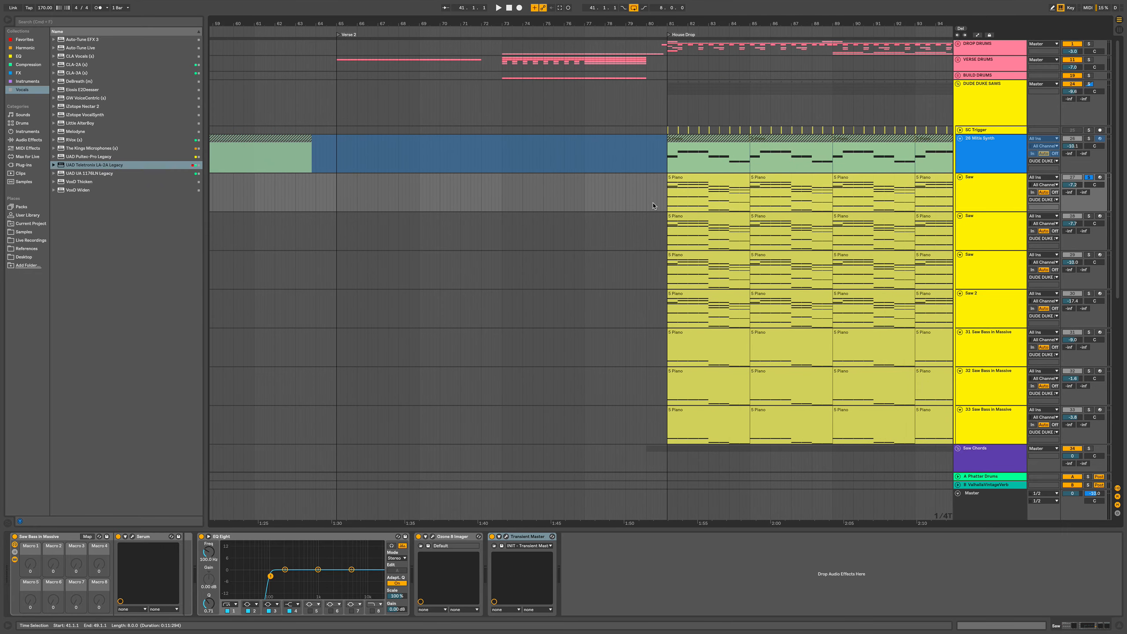
scroll(650, 202, left, 20)
scroll(689, 203, right, 5)
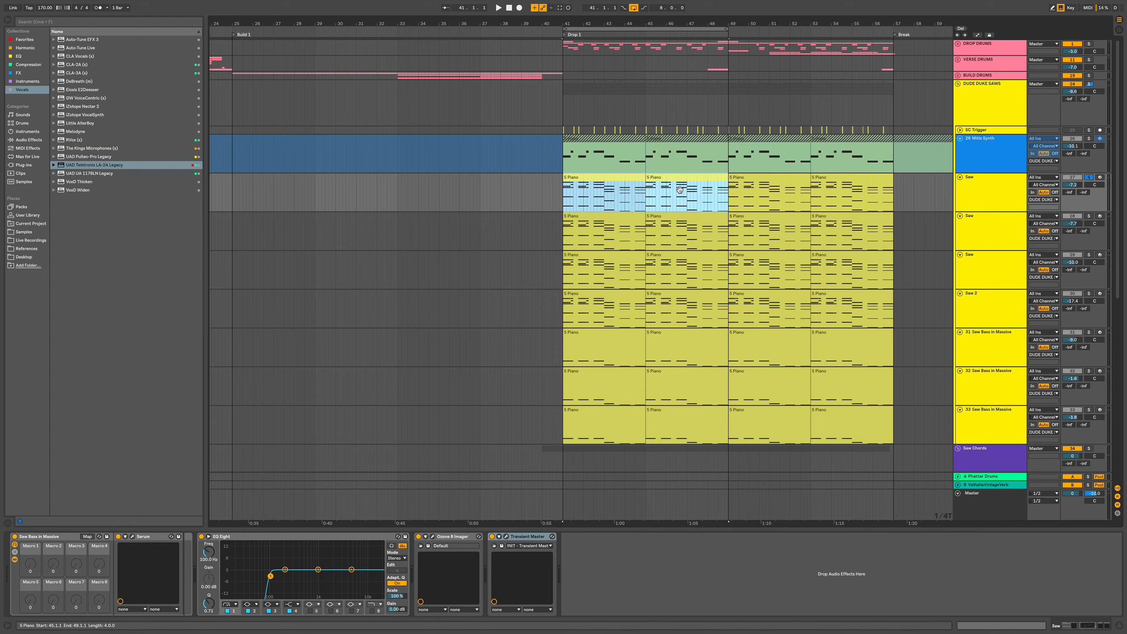
- Clear the first Saw track's solo, solo Saw Bass in Massive track 32, and play it from Drop 1
click(1089, 178)
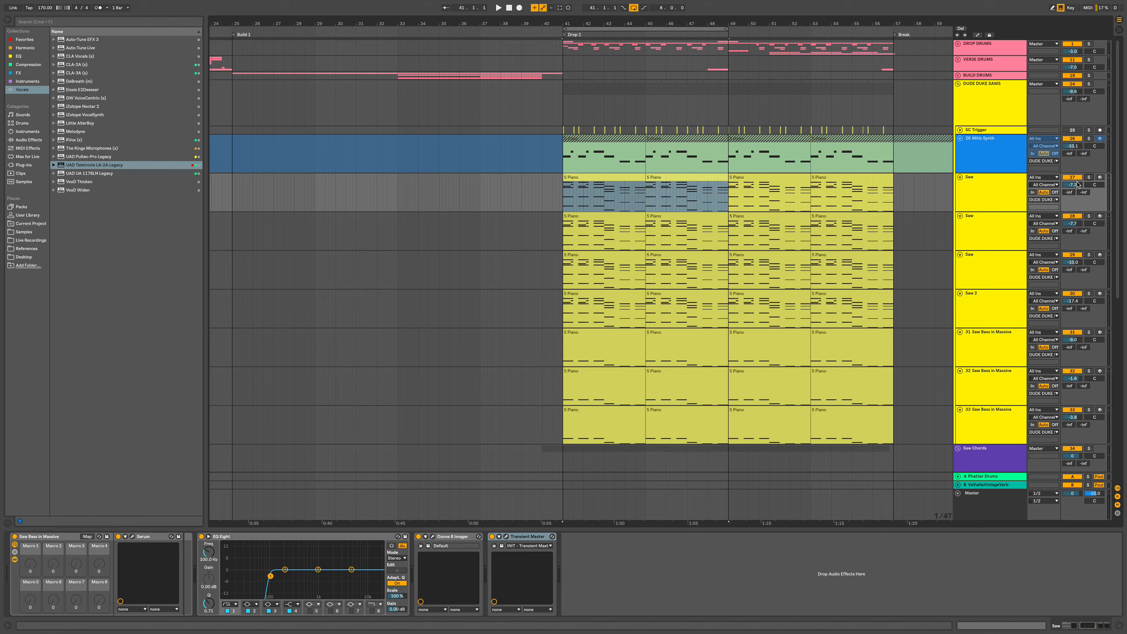
click(986, 193)
click(990, 220)
click(984, 184)
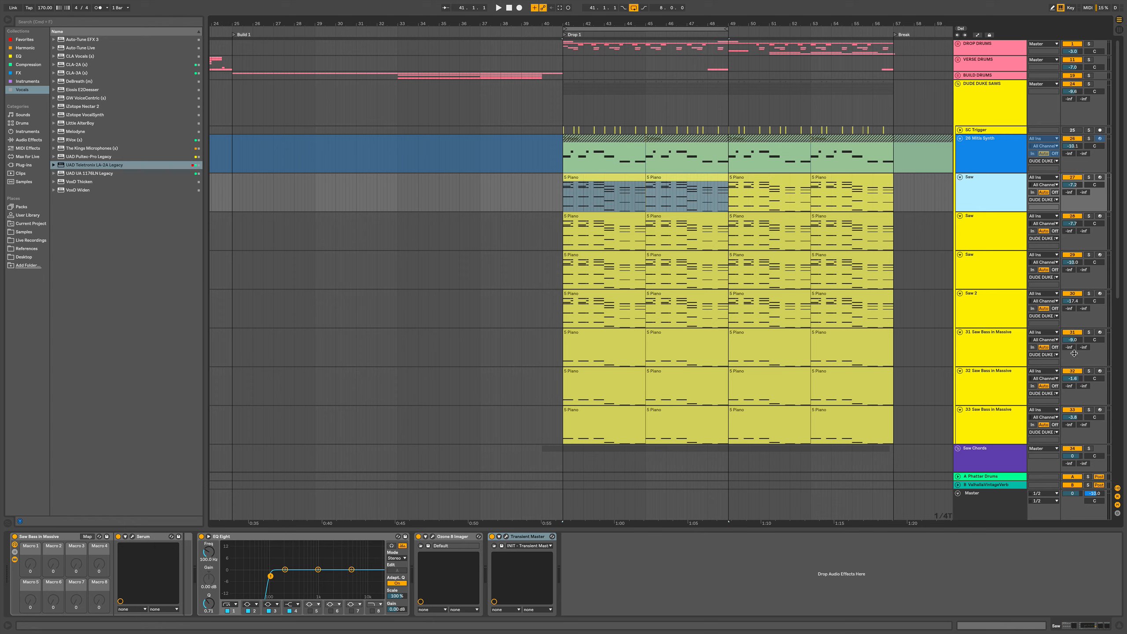
click(1089, 371)
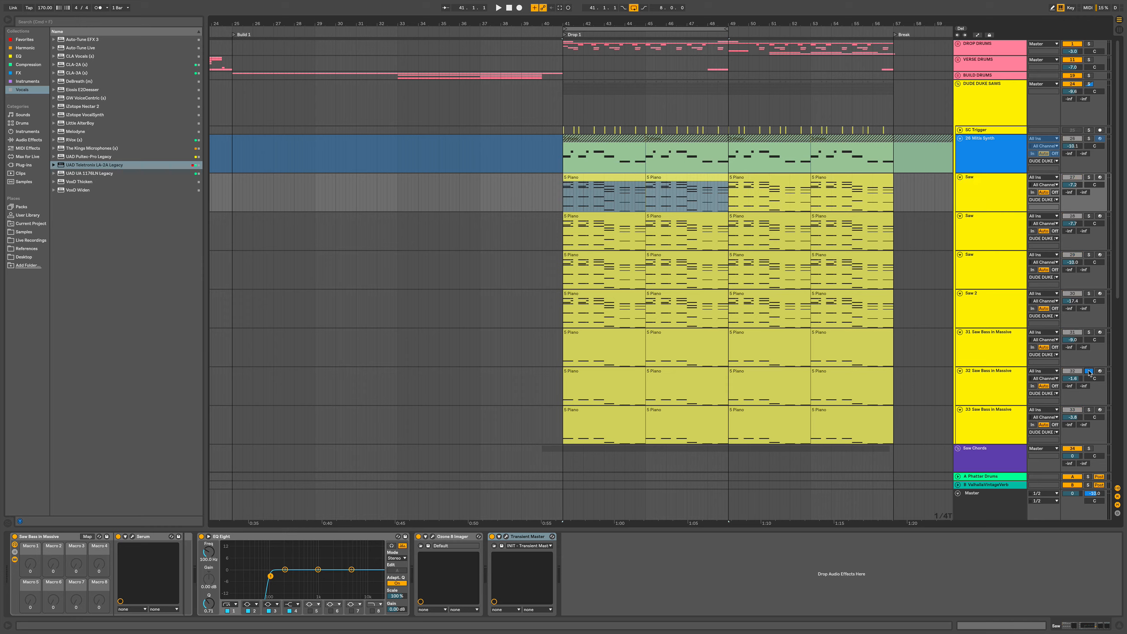
key(space)
- Add the four Saw tracks and Saw Bass in Massive tracks 31 and 33 to the solo during Drop 1, and switch to soloing the DUDE DUKE SAWS group
click(1089, 177)
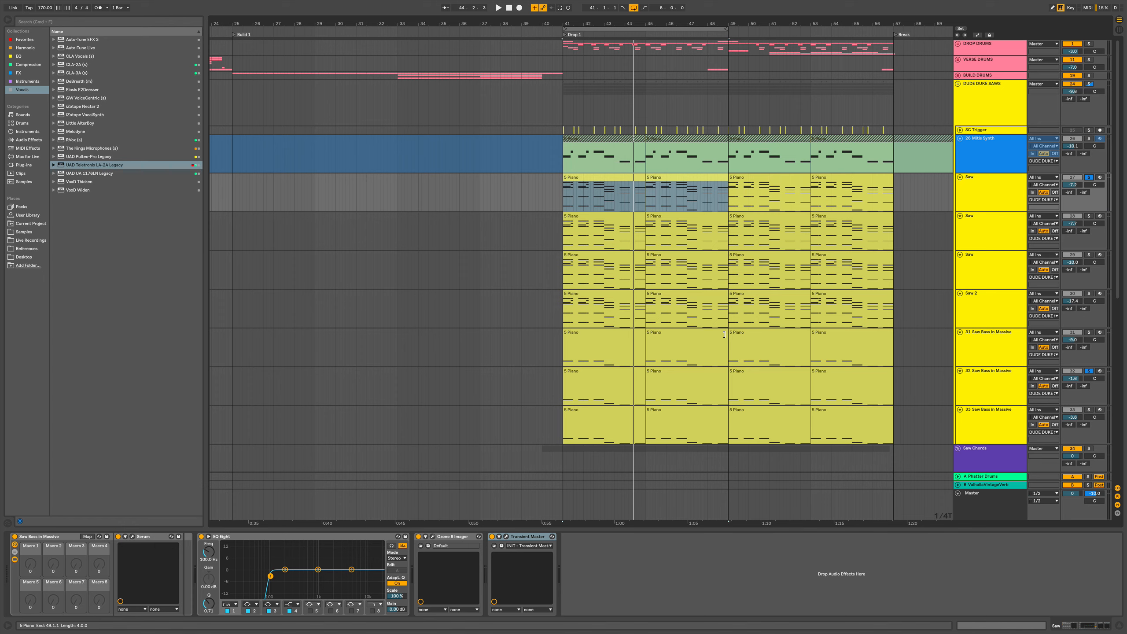
click(1089, 216)
click(1090, 255)
click(1088, 296)
click(1089, 332)
key(space)
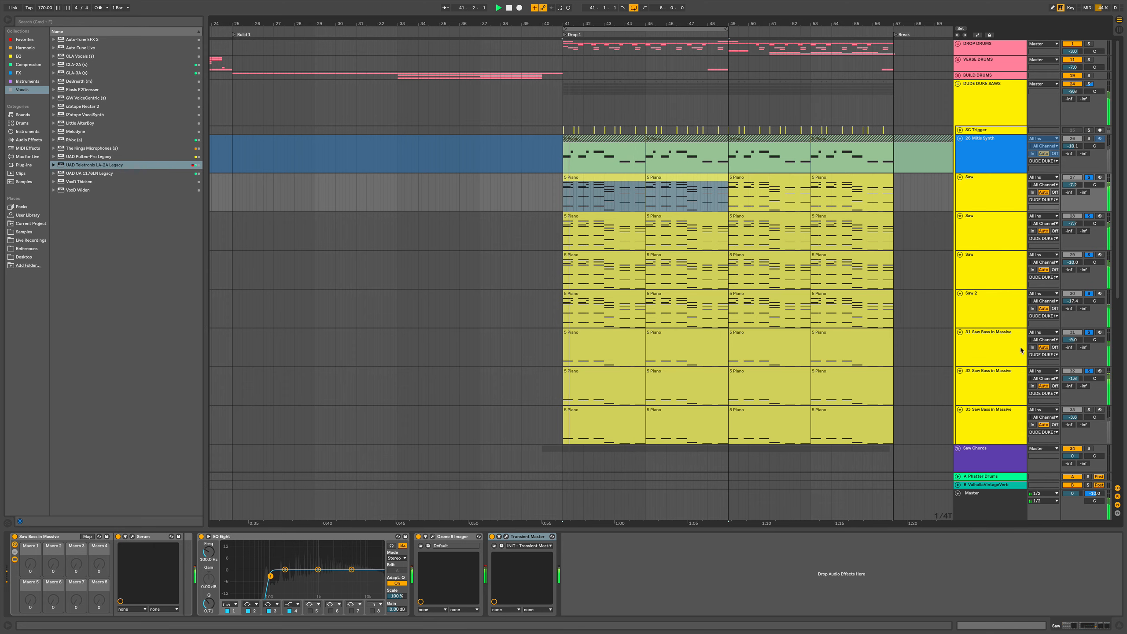
click(1089, 410)
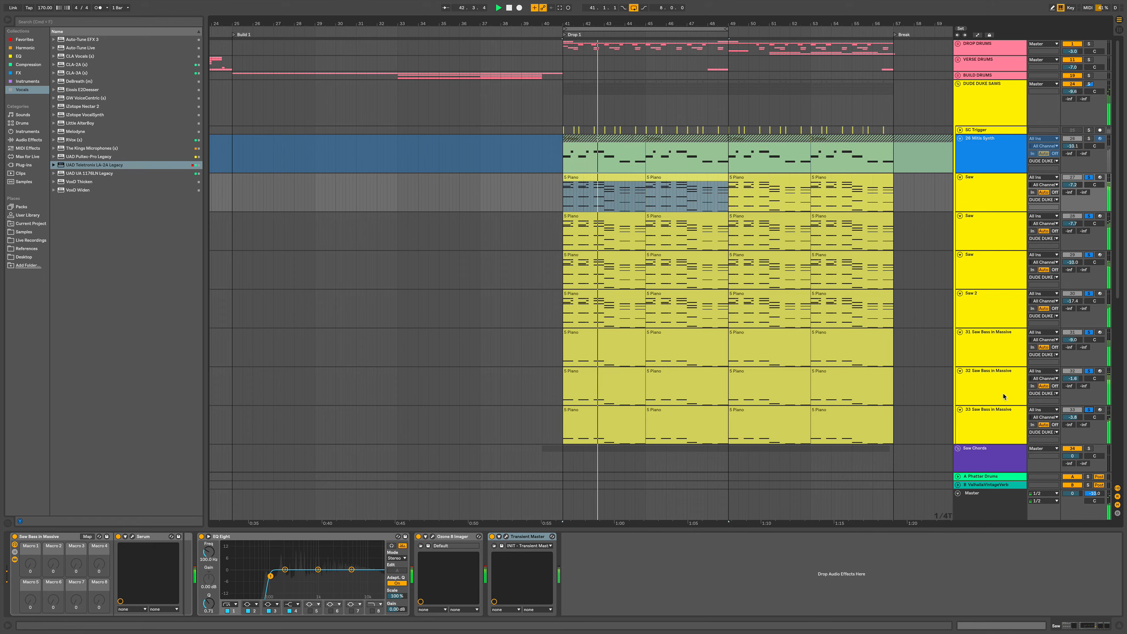
click(1088, 84)
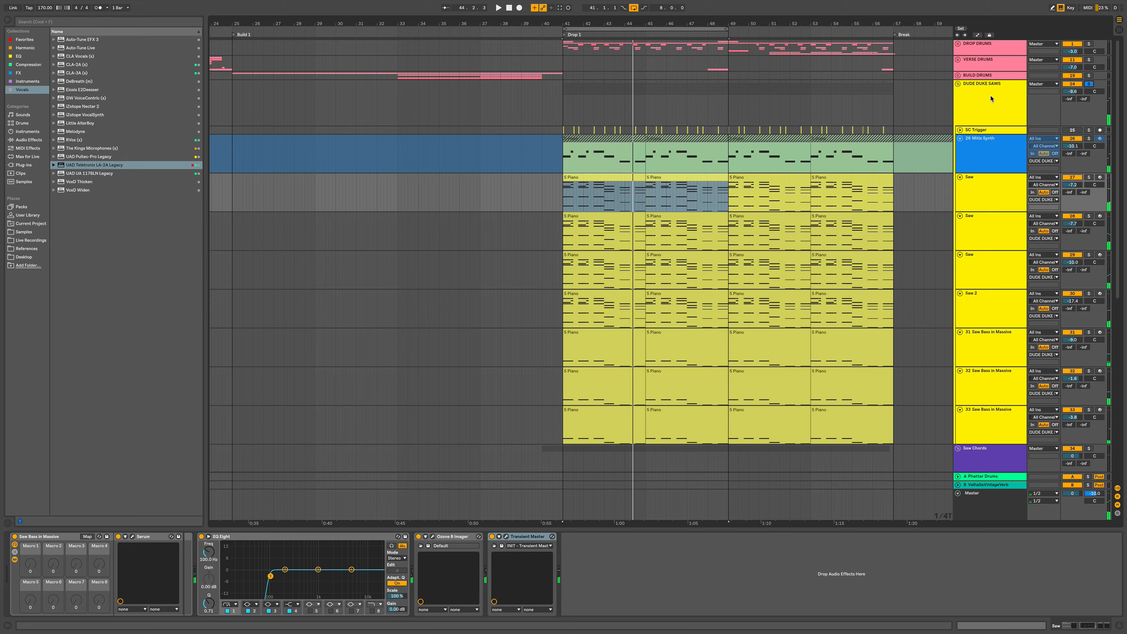
- Solo the frozen Mitis Synth track in the DUDE DUKE SAWS group and play its first clip from Drop 1
click(998, 152)
click(1089, 139)
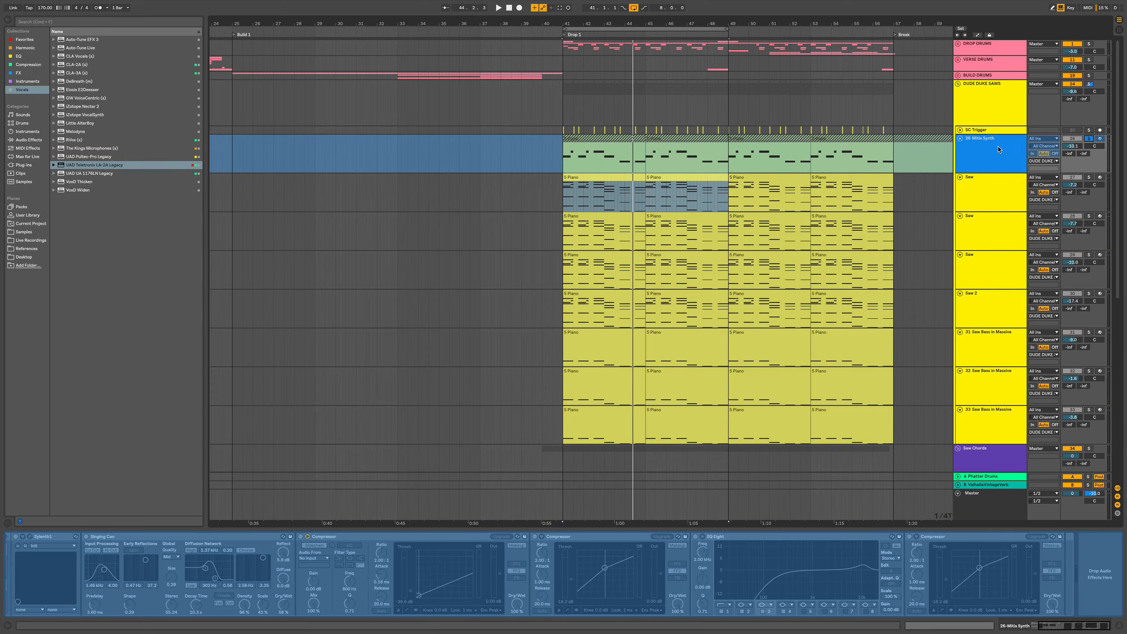
click(574, 138)
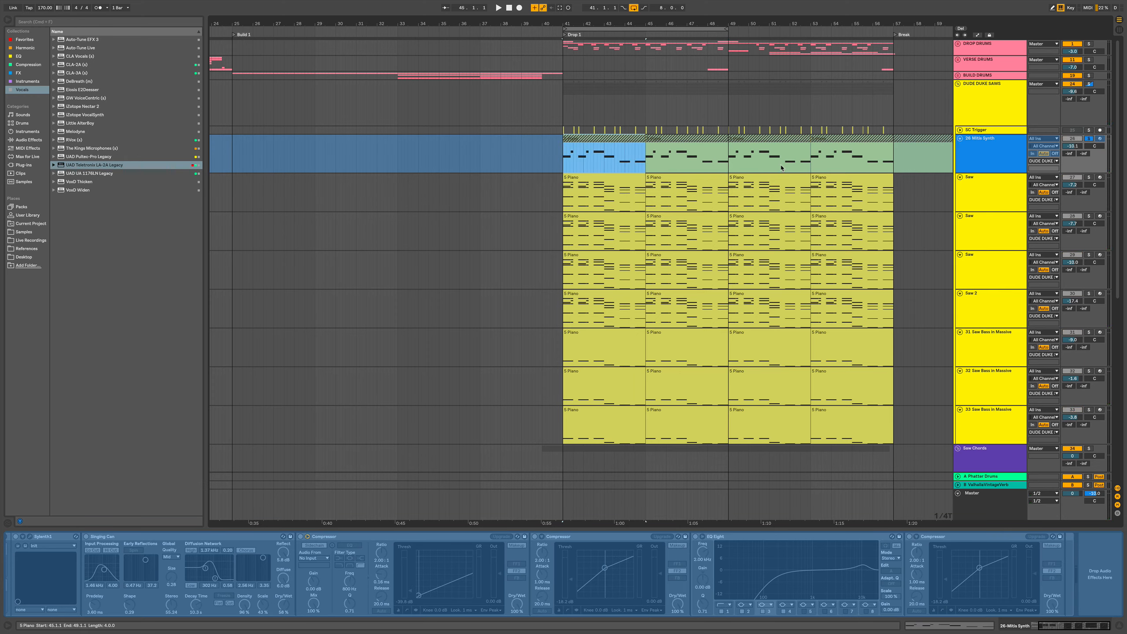
key(space)
- Unfreeze the Mitis Synth track and stop playback at the start of its device chain
right_click(992, 153)
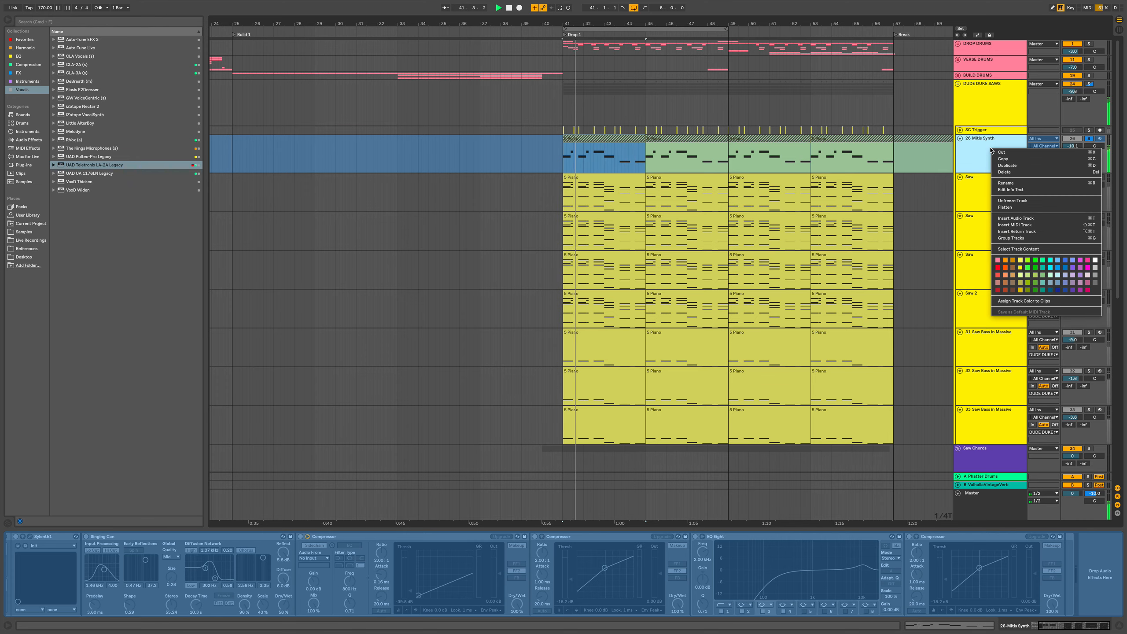
click(982, 153)
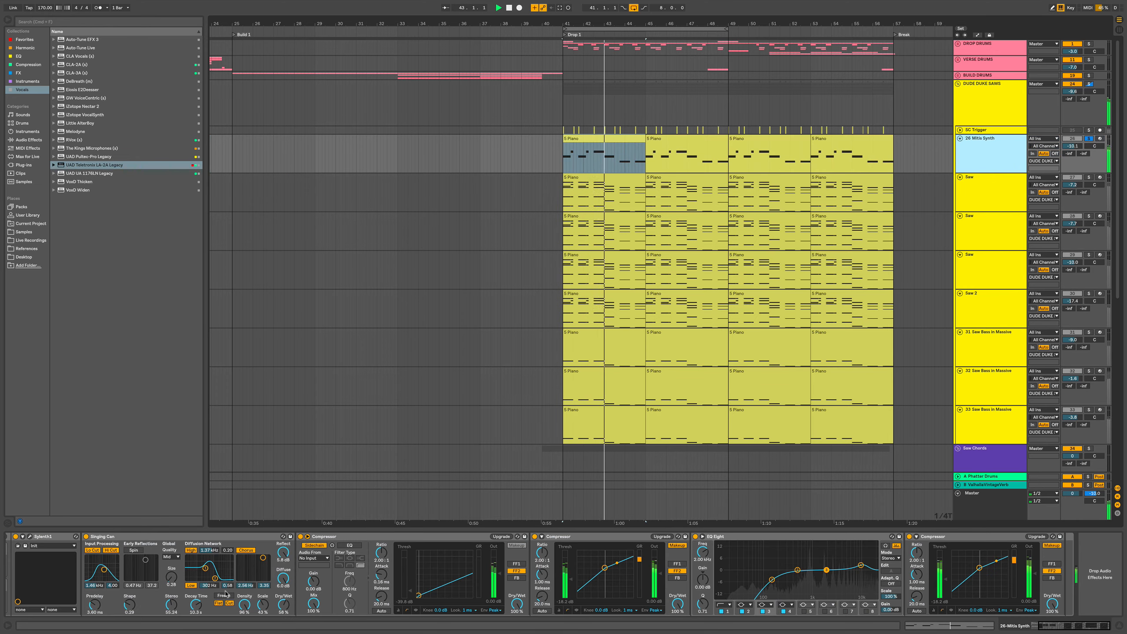
scroll(167, 551, left, 5)
key(space)
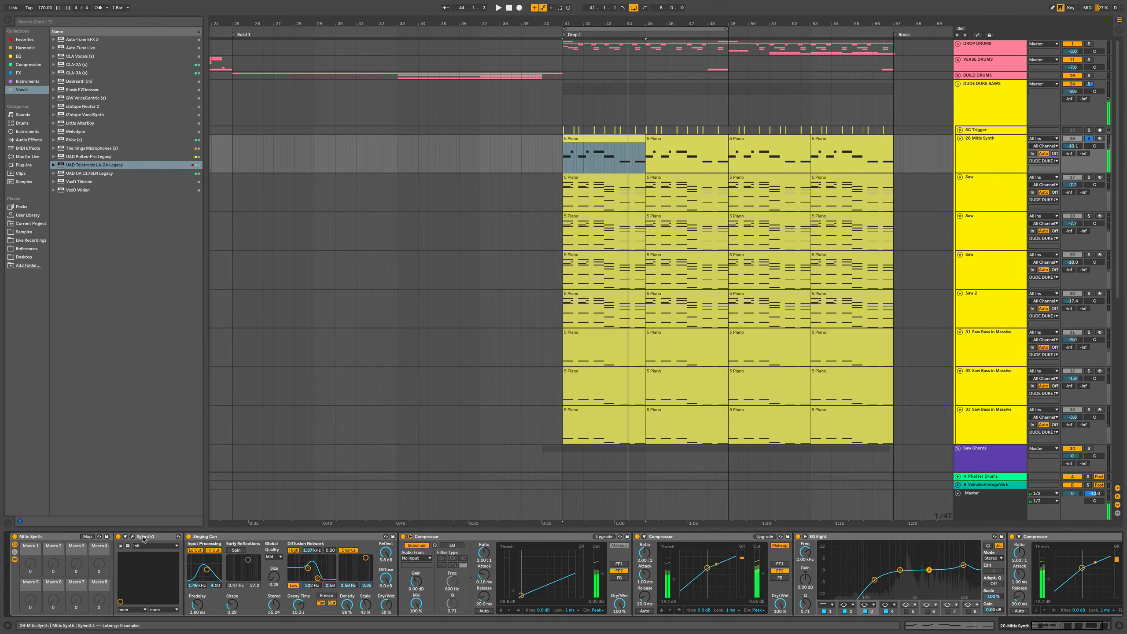
- Examine the Mitis Synth track's Sylenth1 patch, close it, and review the Singing Can reverb, compressors and EQ Eight
click(133, 536)
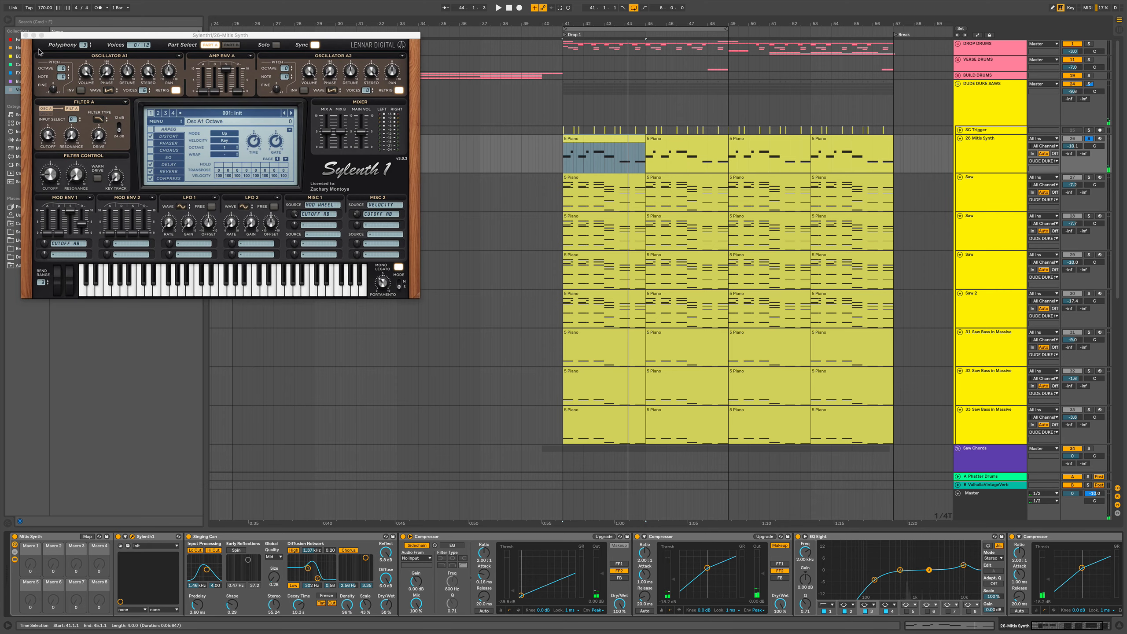
click(25, 35)
click(224, 538)
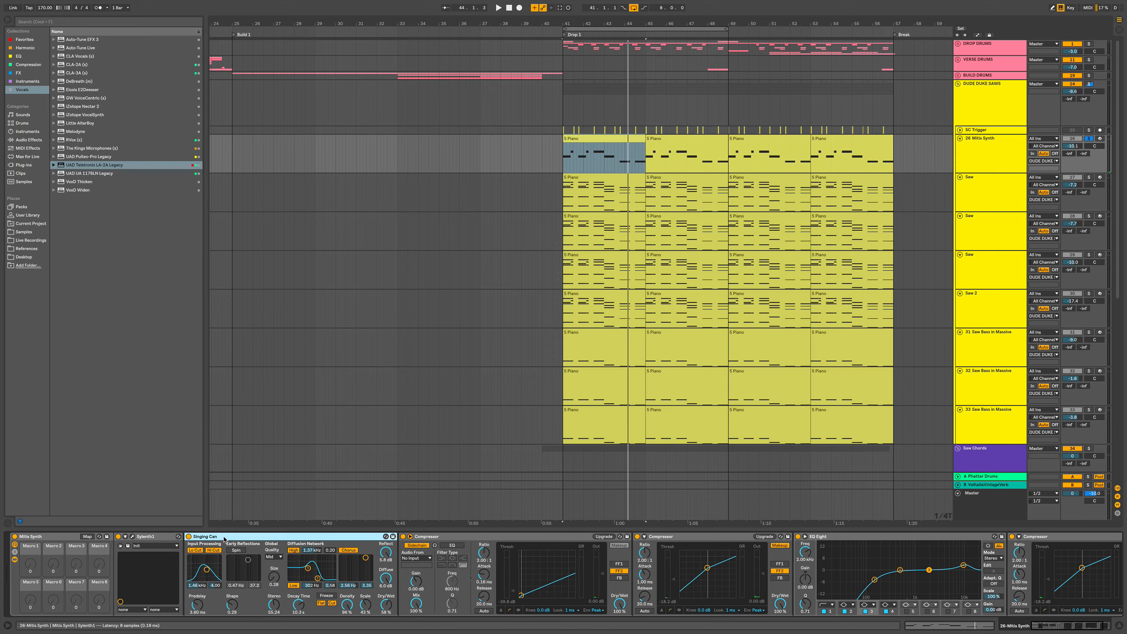
scroll(259, 539, right, 5)
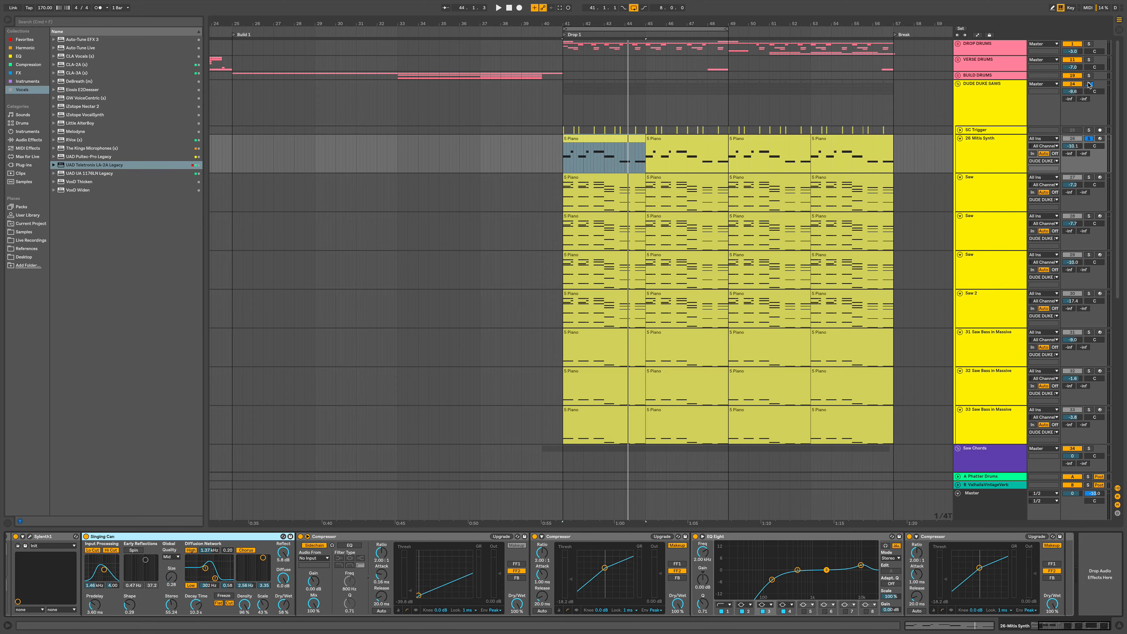
- Select the DUDE DUKE SAWS group, fold its tracks and clear its solo
click(1026, 89)
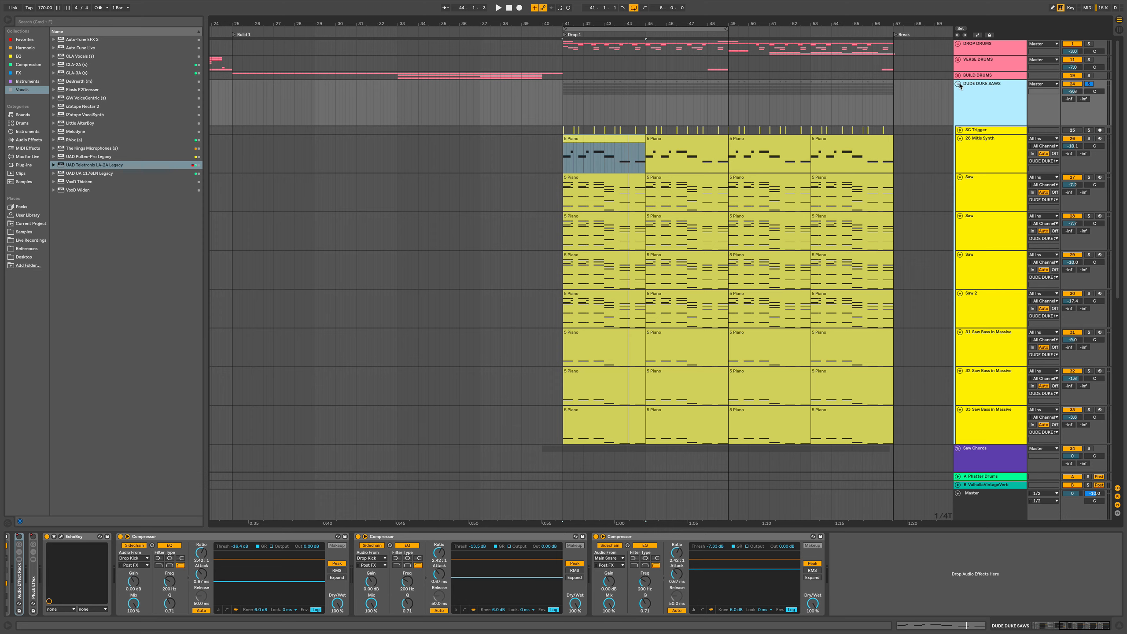
click(957, 83)
click(1088, 84)
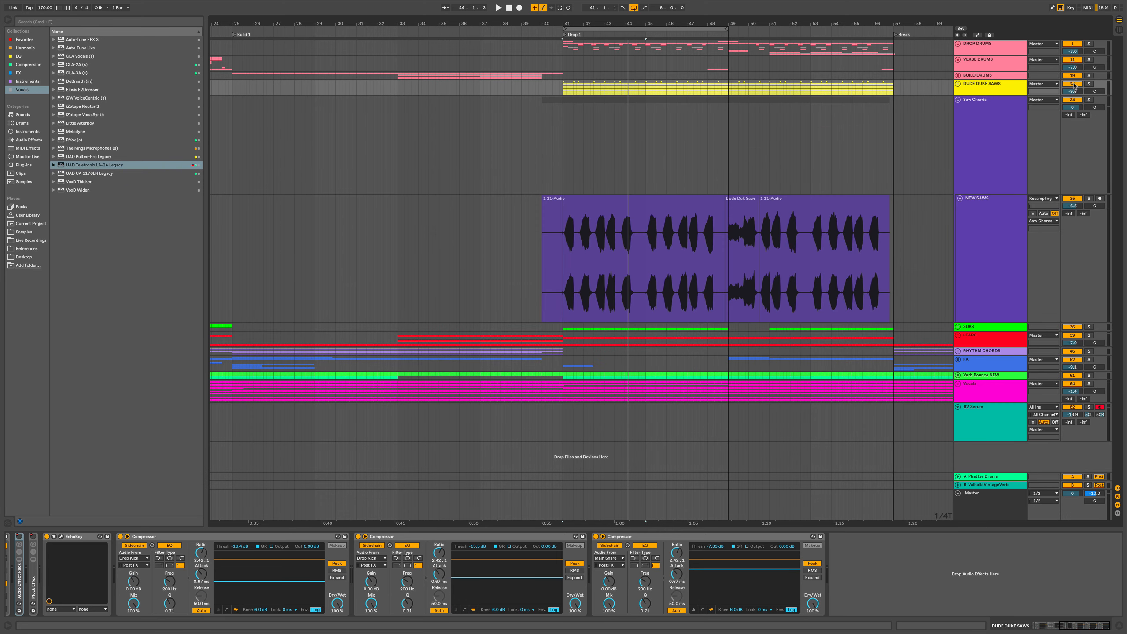